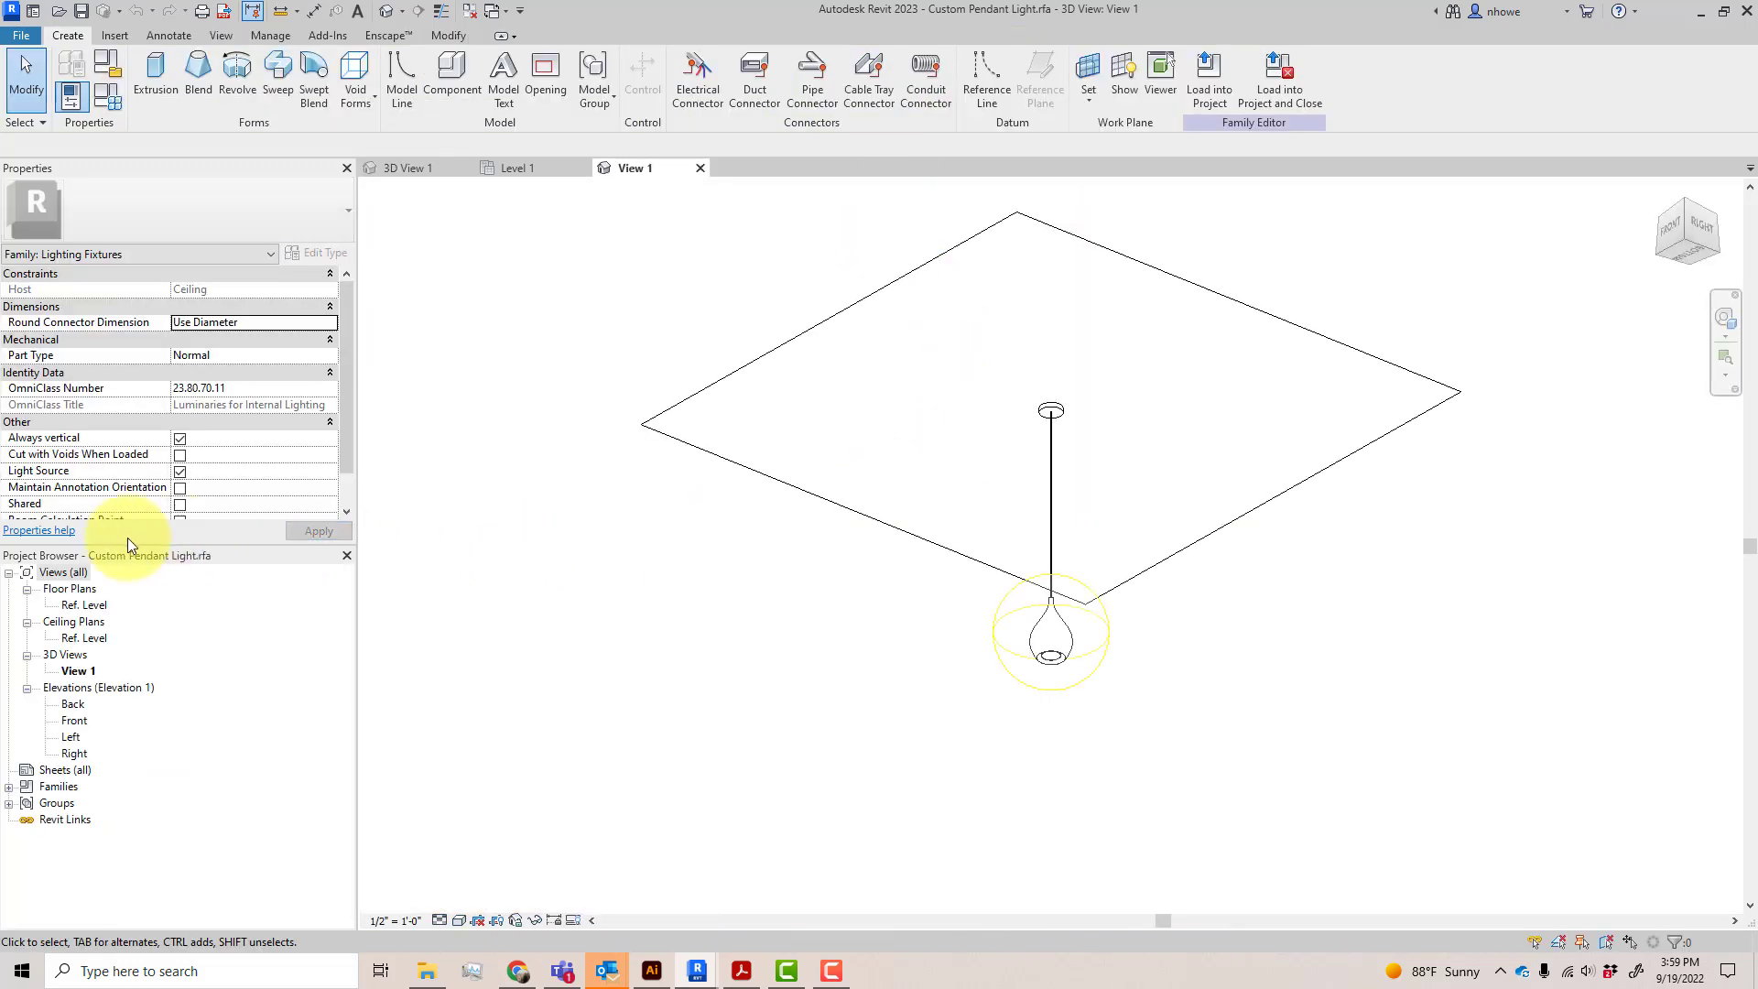
In the Front elevation, place an aligned dimension from the Ref. Level to the Base Pendant reference plane at the shade's lower edge
{"action": "double_click", "coordinate": [73, 721]}
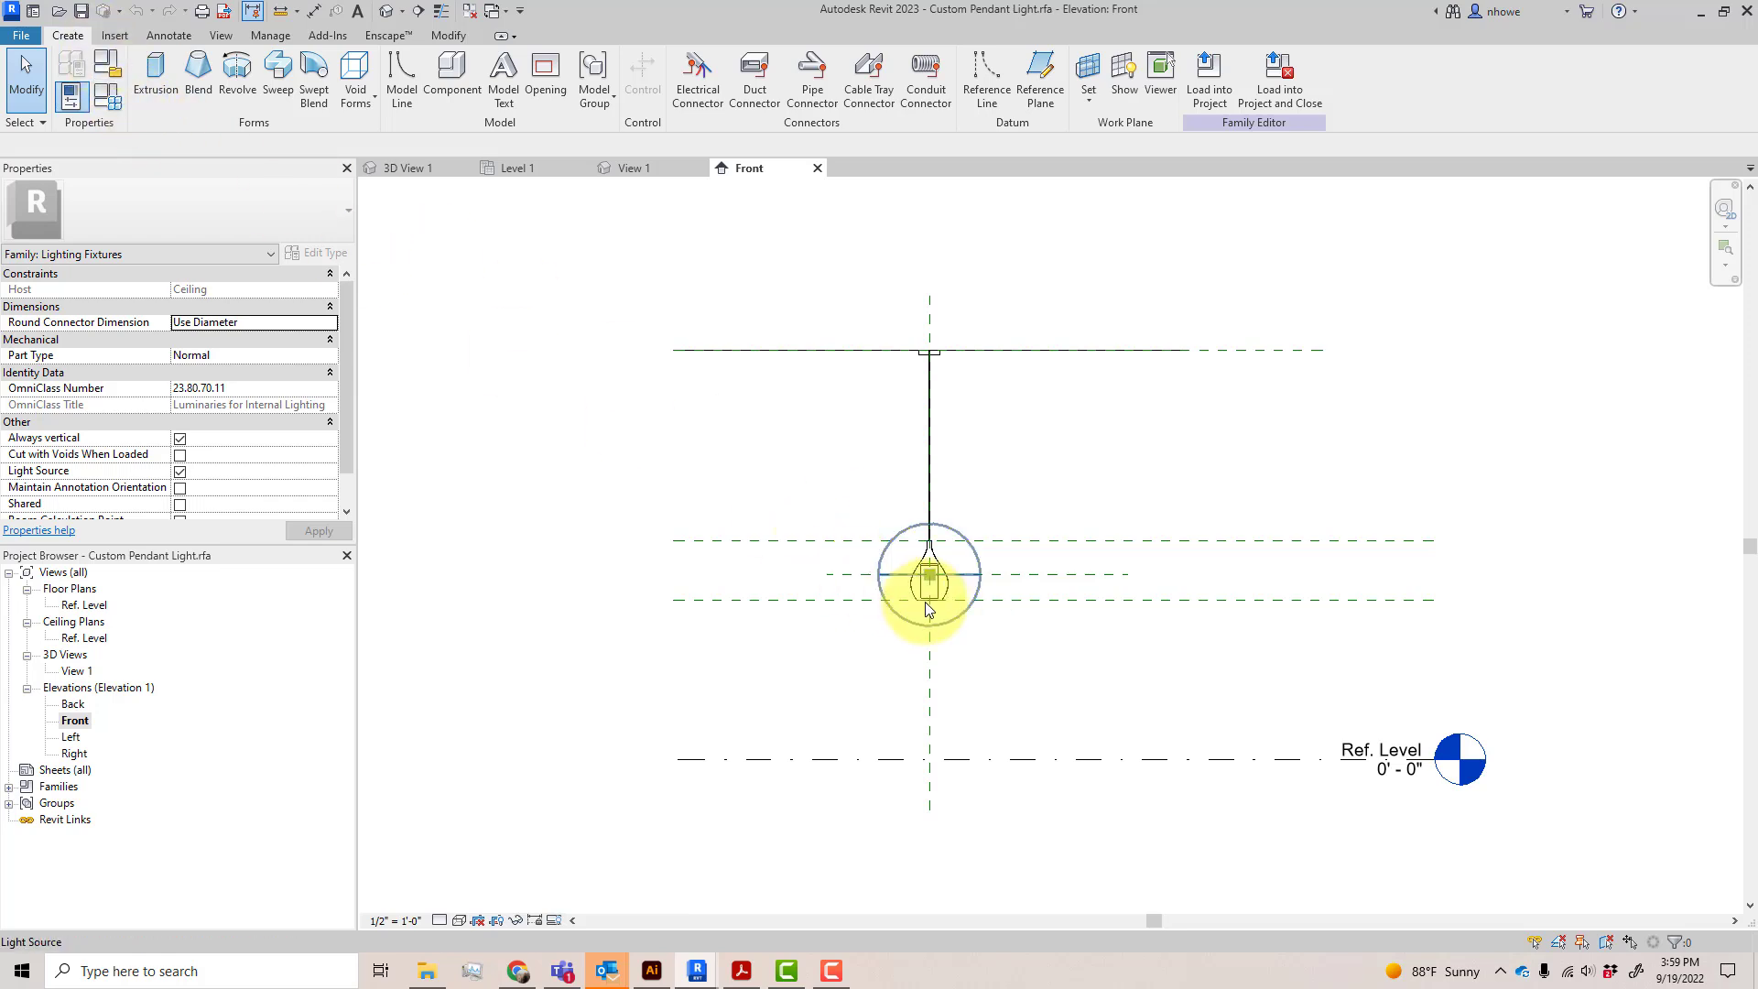
{"action": "scroll", "coordinate": [943, 604], "scroll_direction": "up", "scroll_amount": 2}
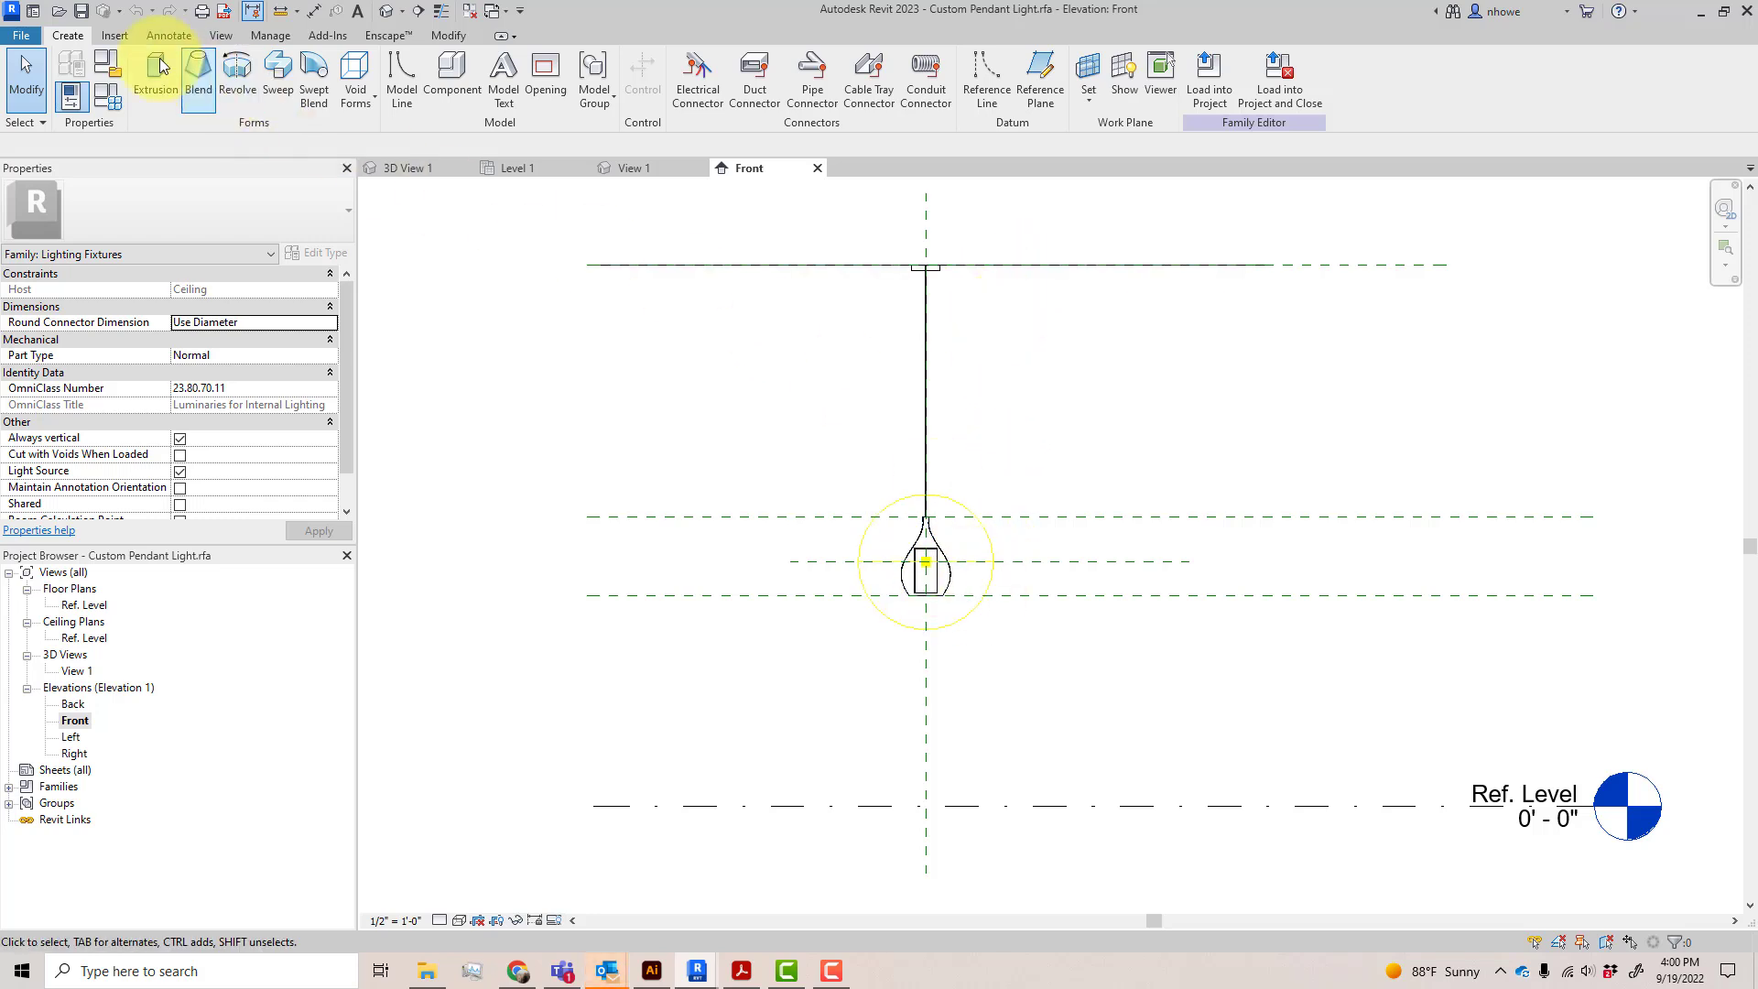
{"action": "left_click", "coordinate": [1317, 266]}
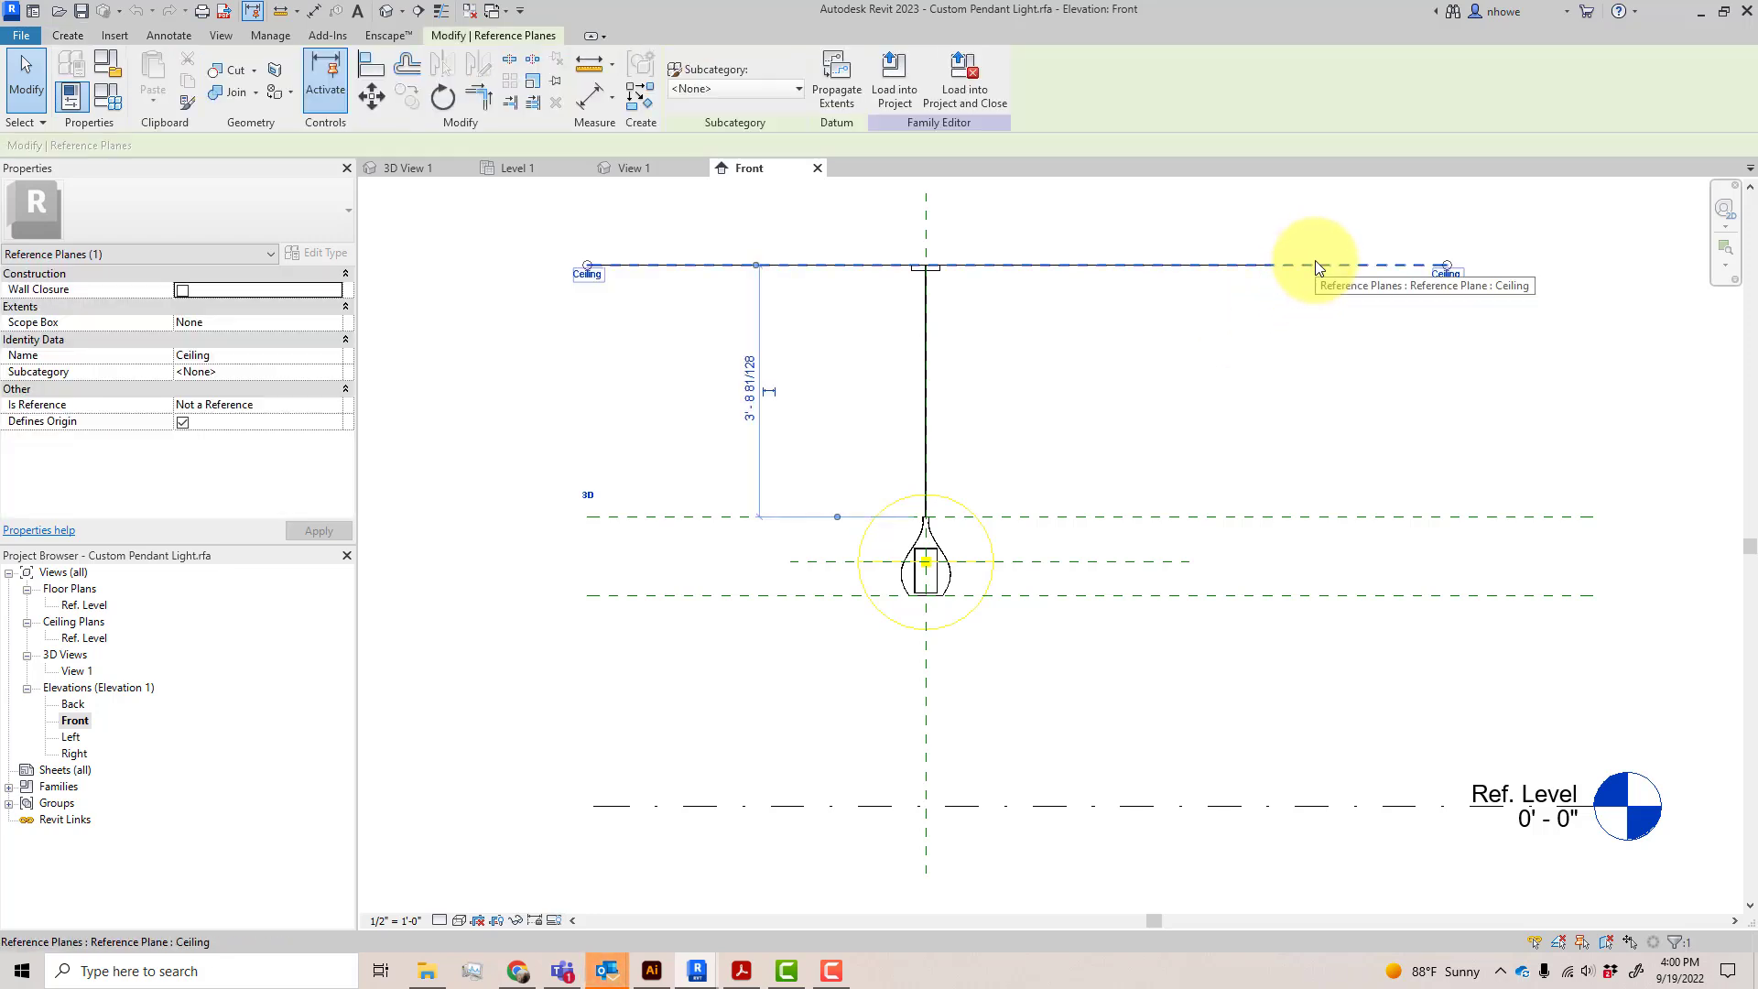
{"action": "left_click", "coordinate": [1324, 337]}
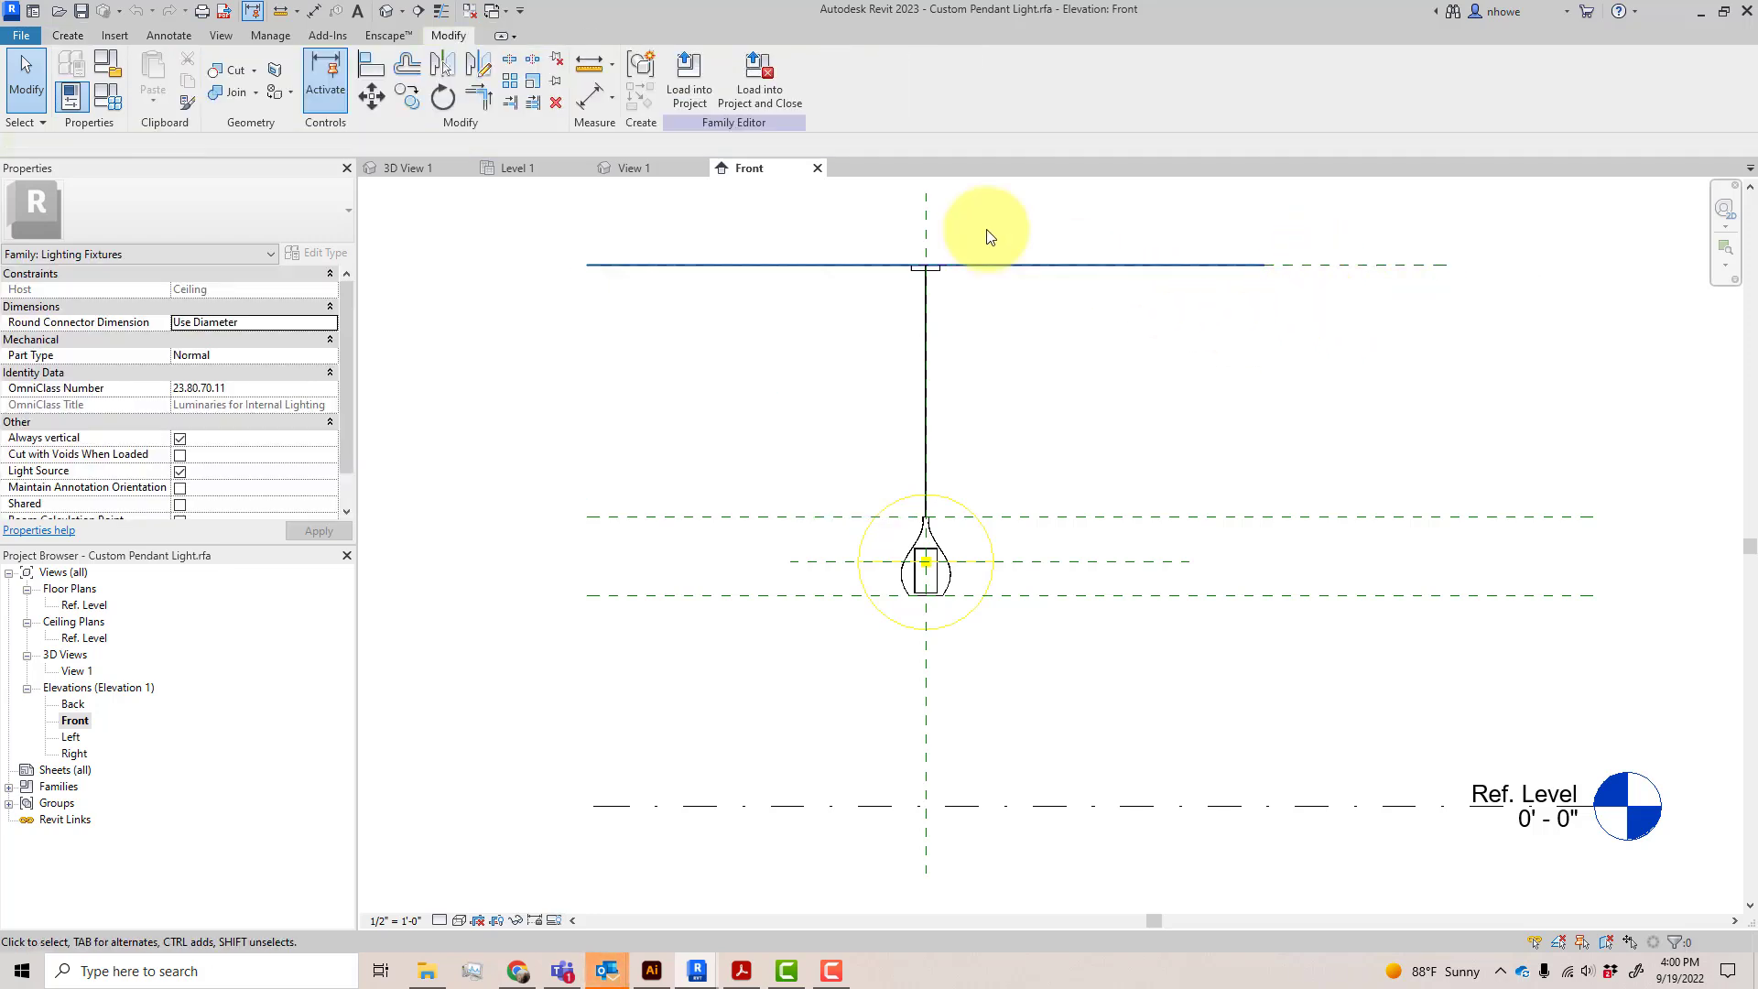
{"action": "left_click", "coordinate": [588, 94]}
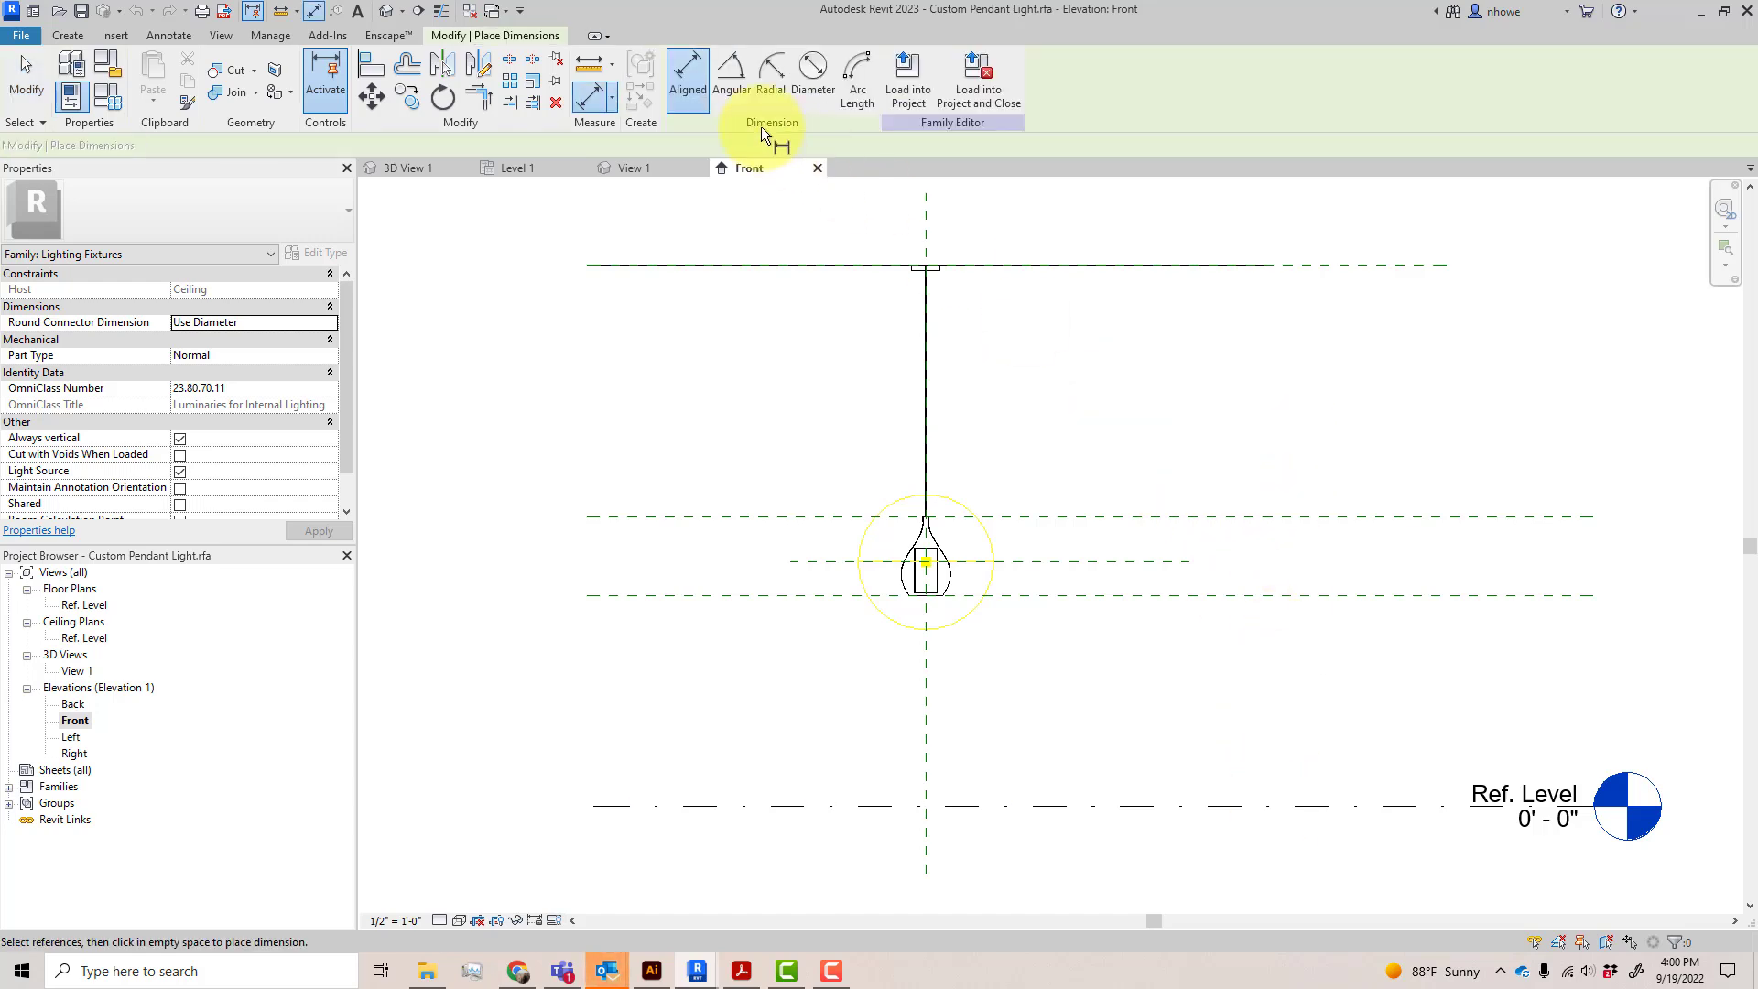
{"action": "left_click", "coordinate": [1123, 808]}
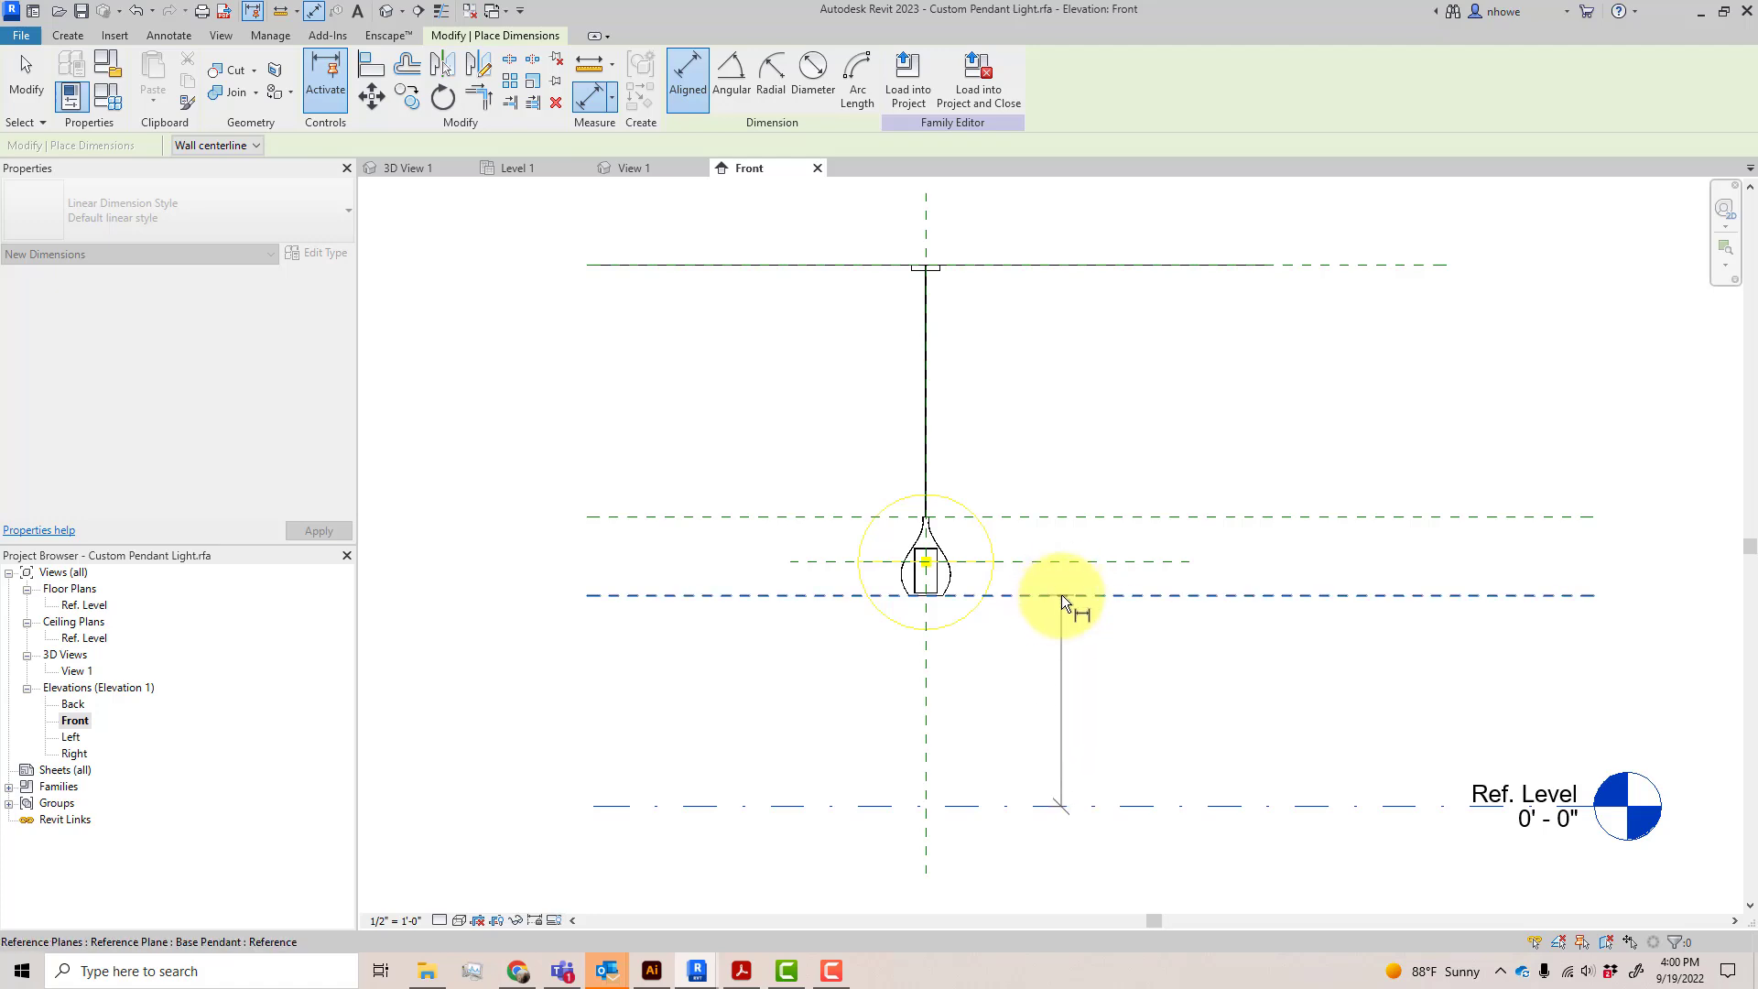
{"action": "left_click", "coordinate": [1062, 595]}
{"action": "left_click", "coordinate": [1096, 672]}
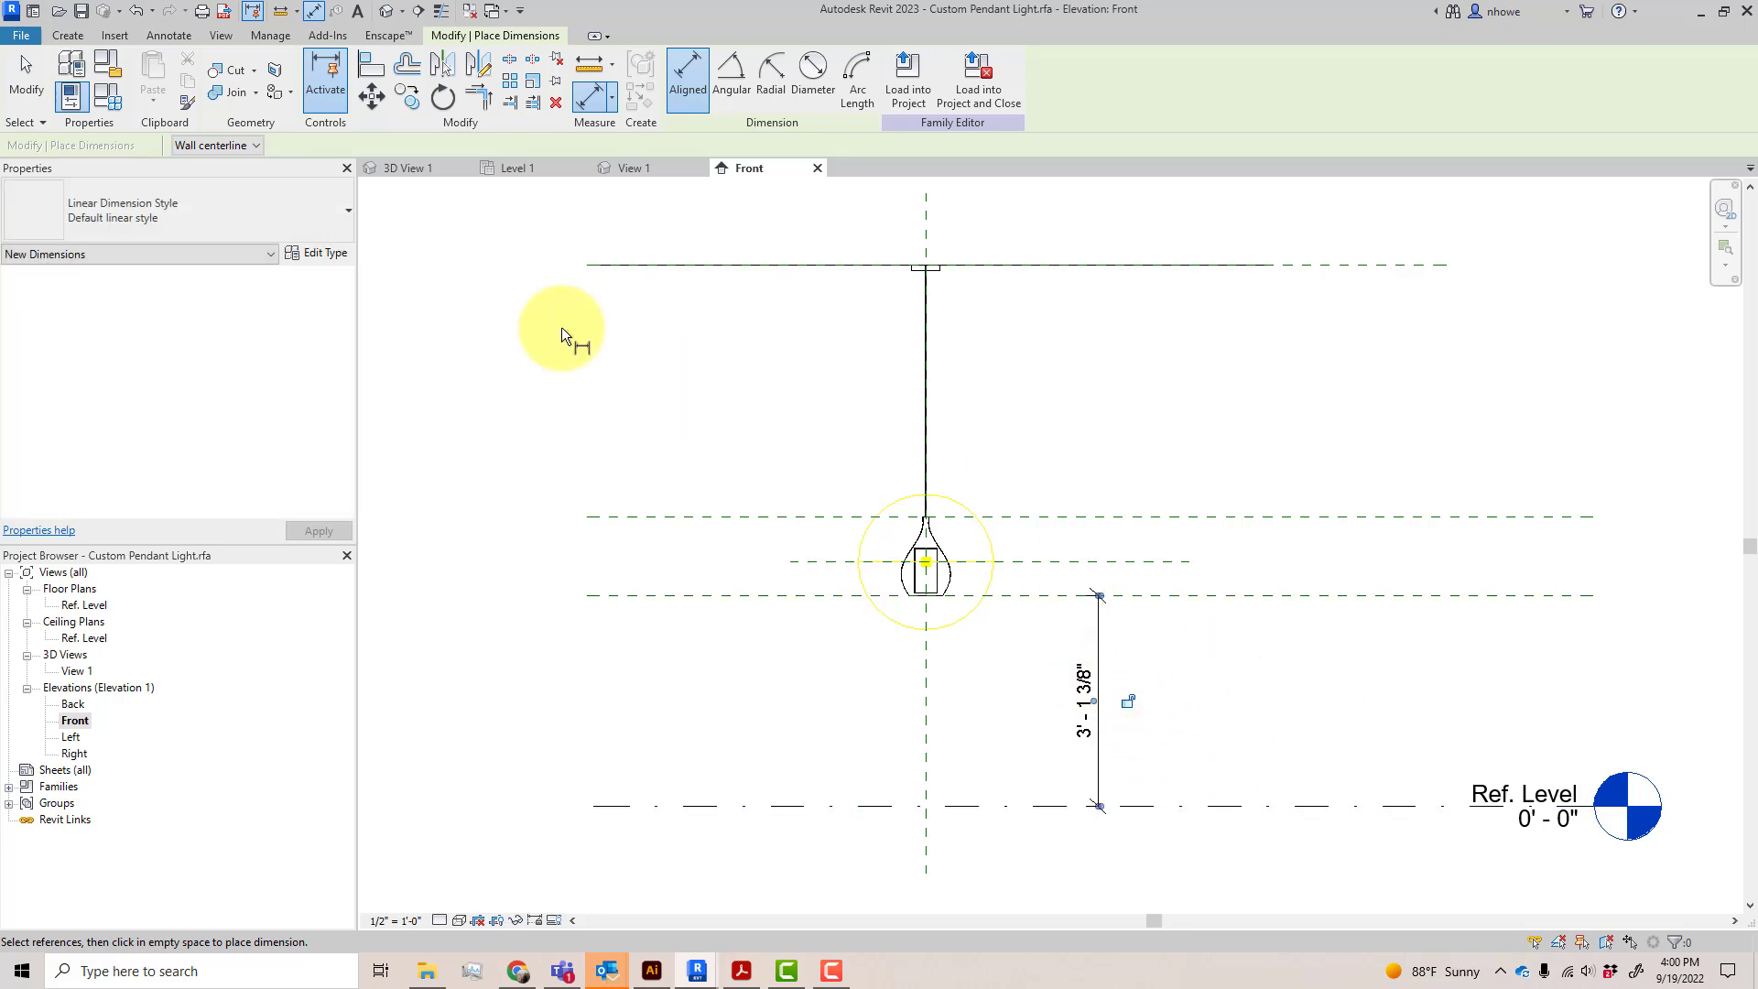
{"action": "left_click", "coordinate": [35, 92]}
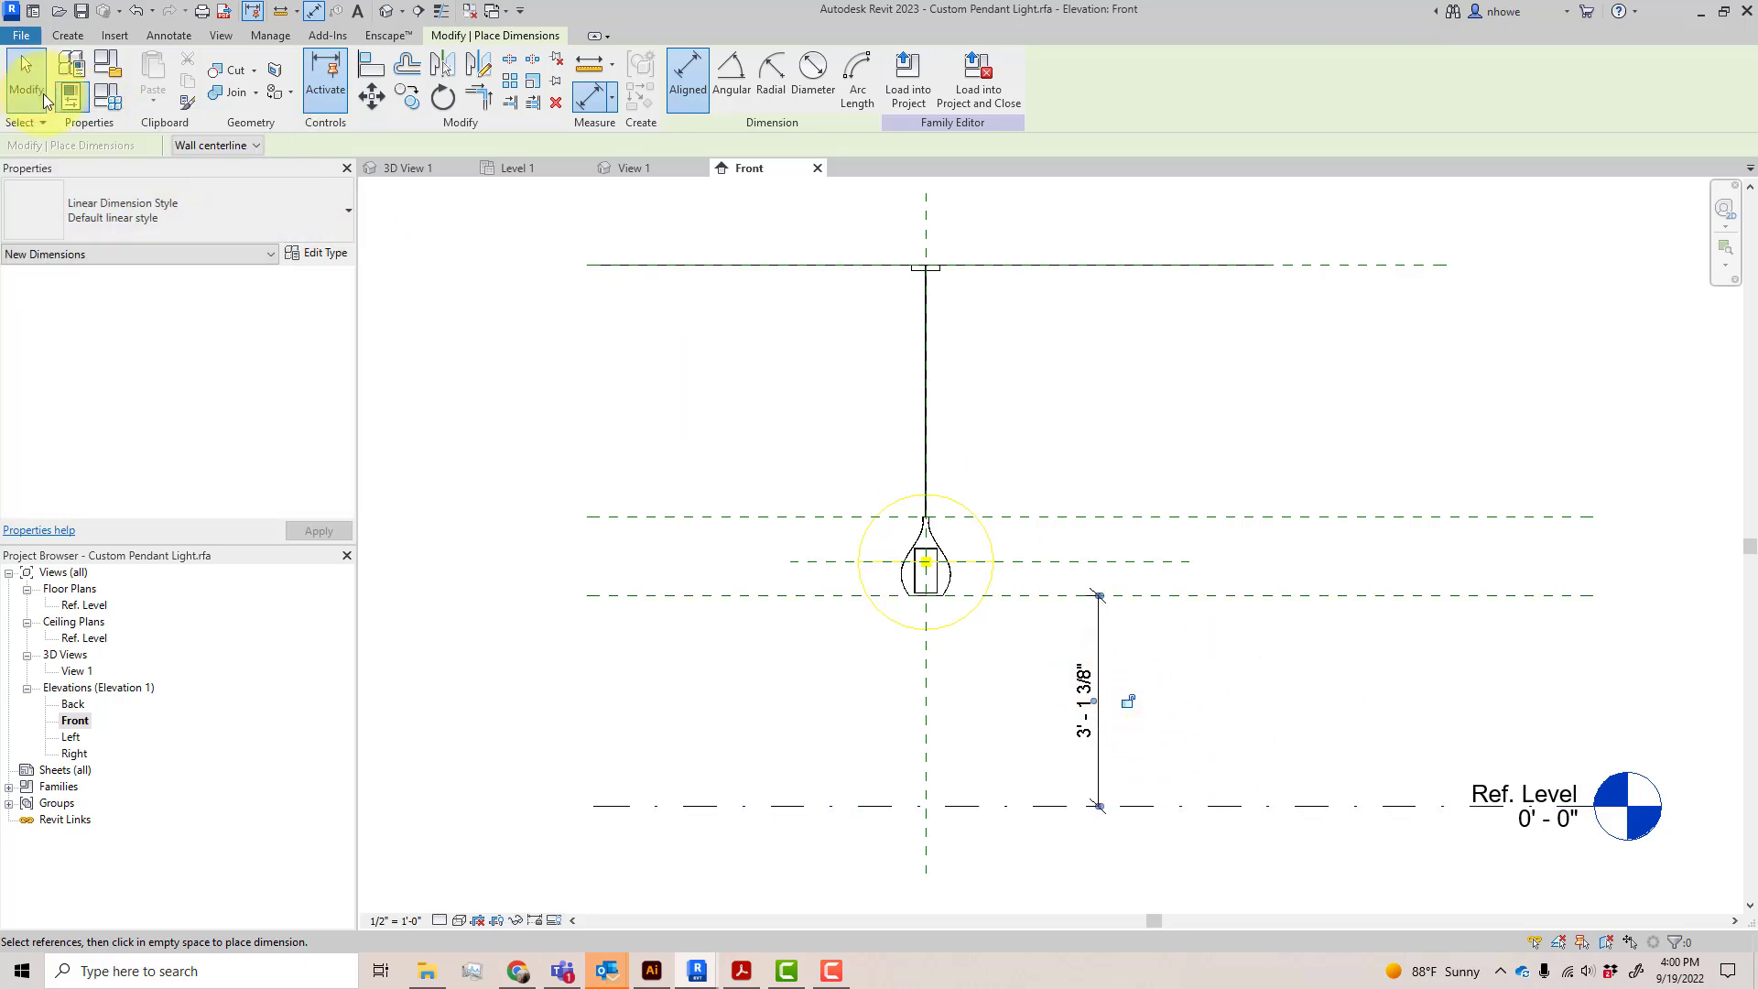
Label the new vertical dimension with a new instance family parameter named Height
{"action": "left_click", "coordinate": [1091, 694]}
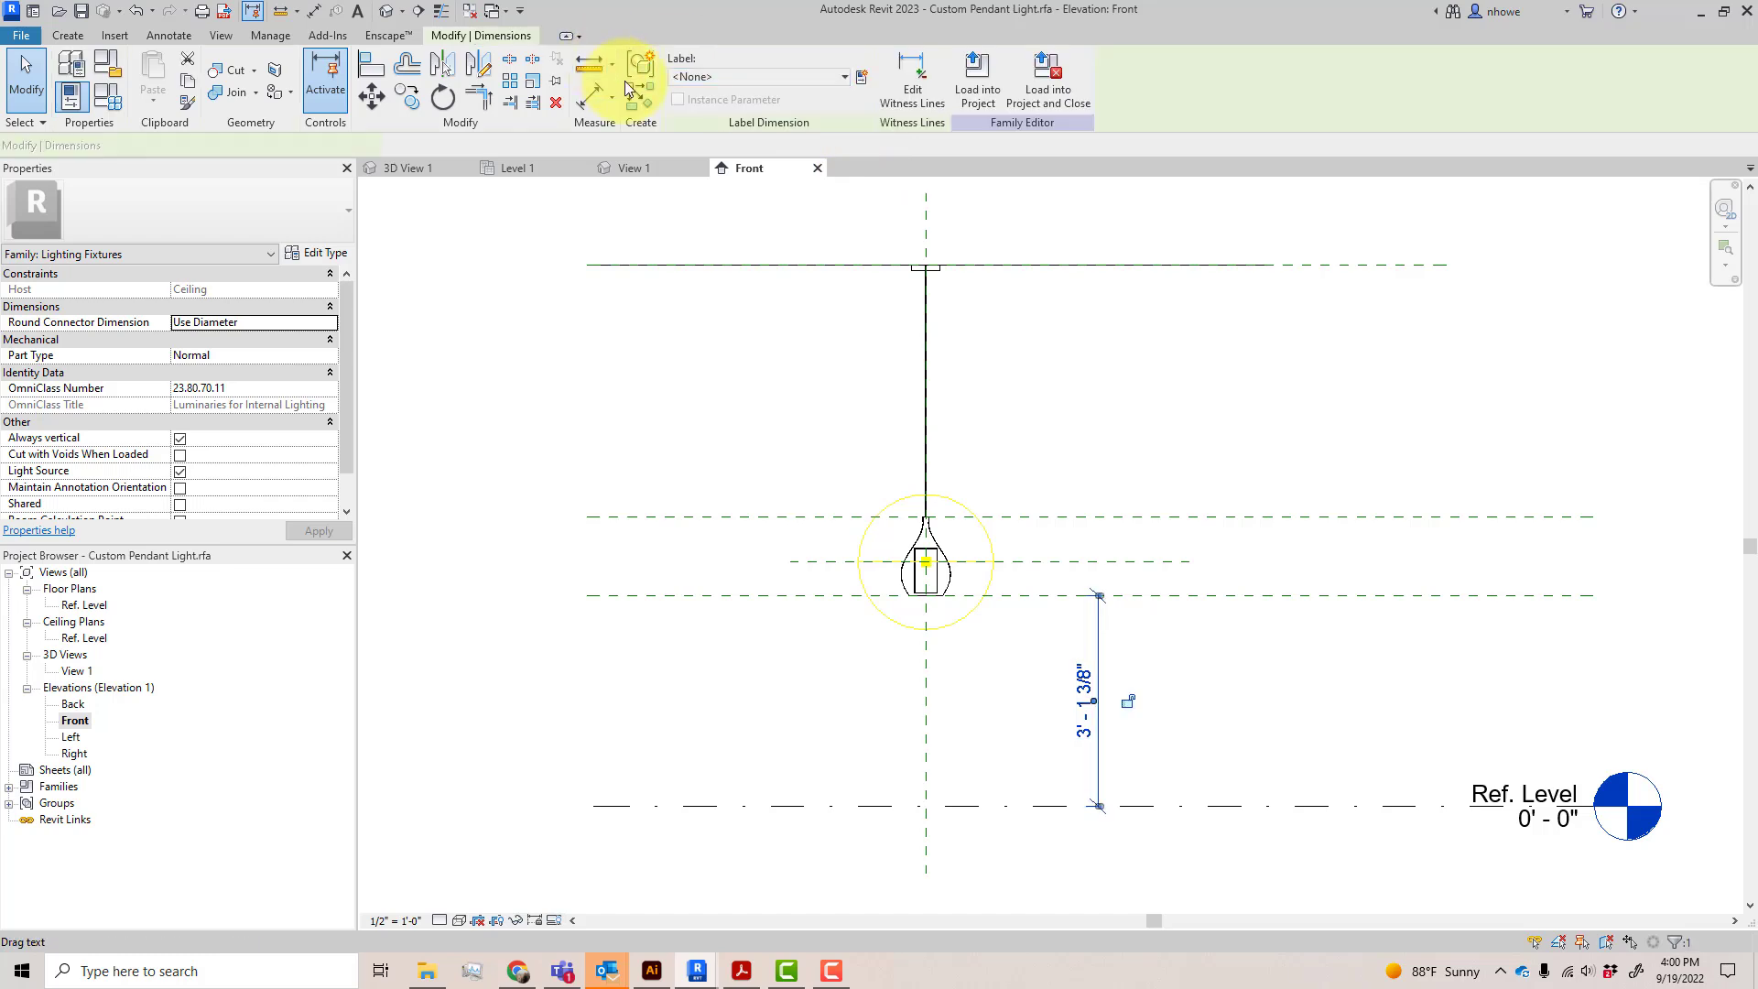
{"action": "left_click", "coordinate": [861, 80]}
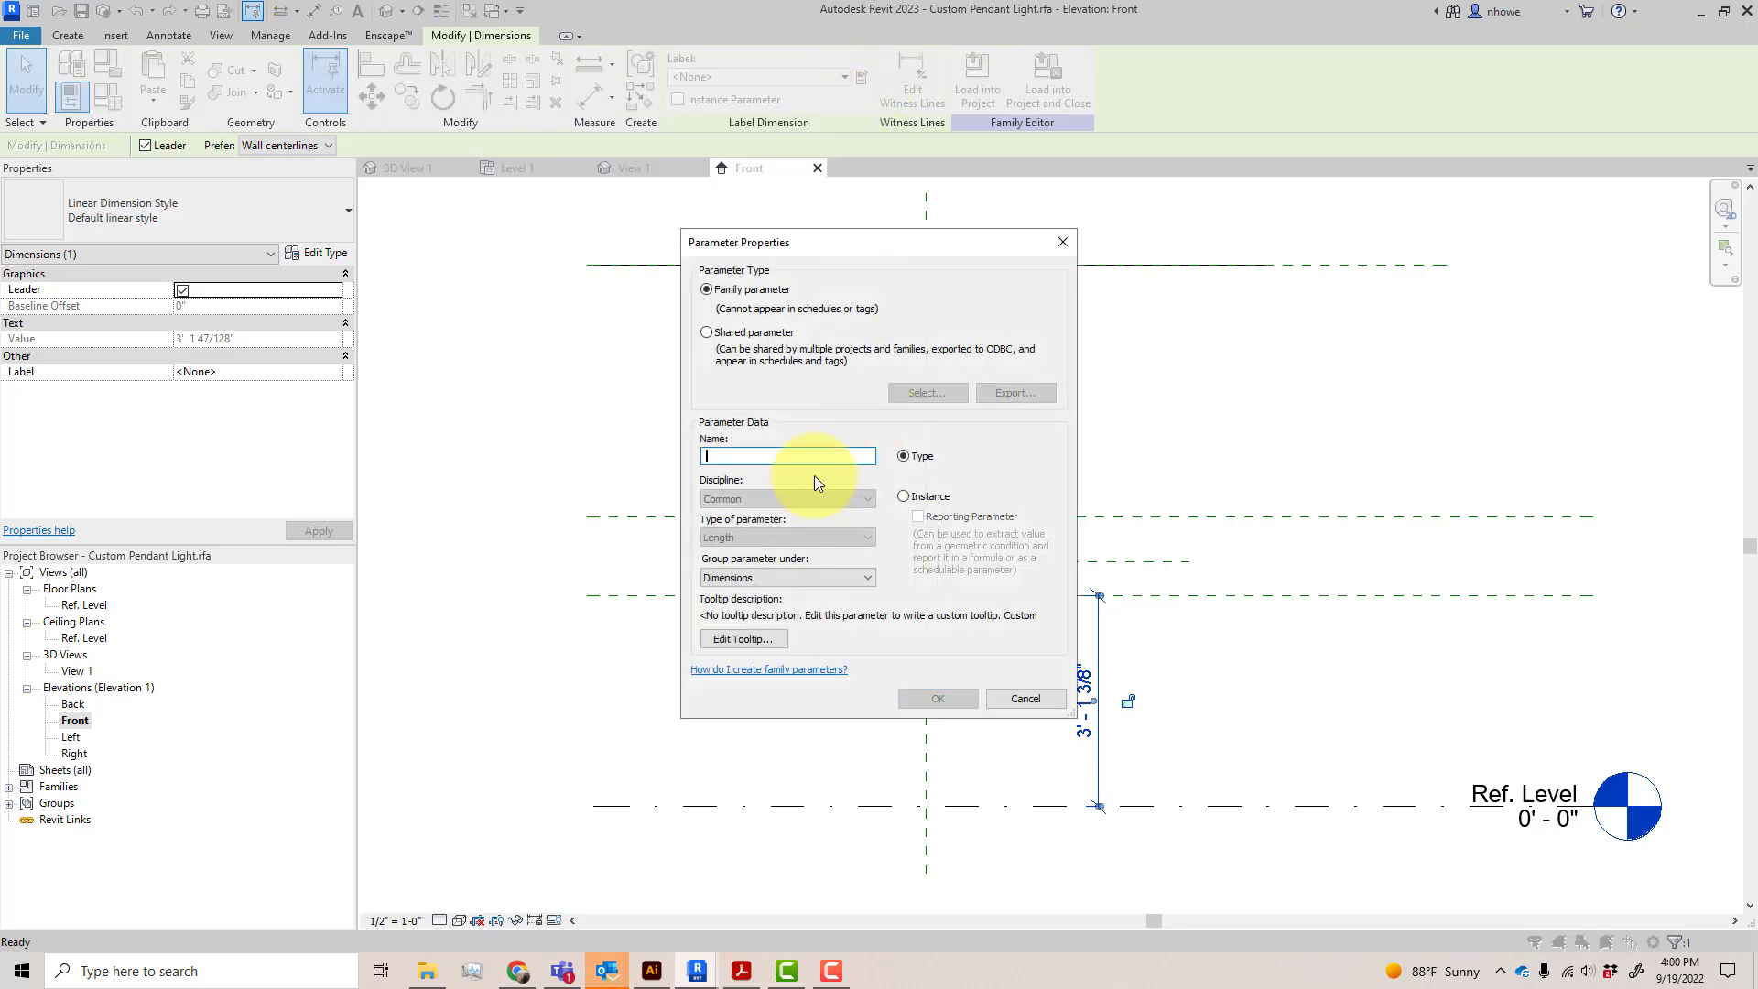
{"action": "type", "text": "hEIGHT"}
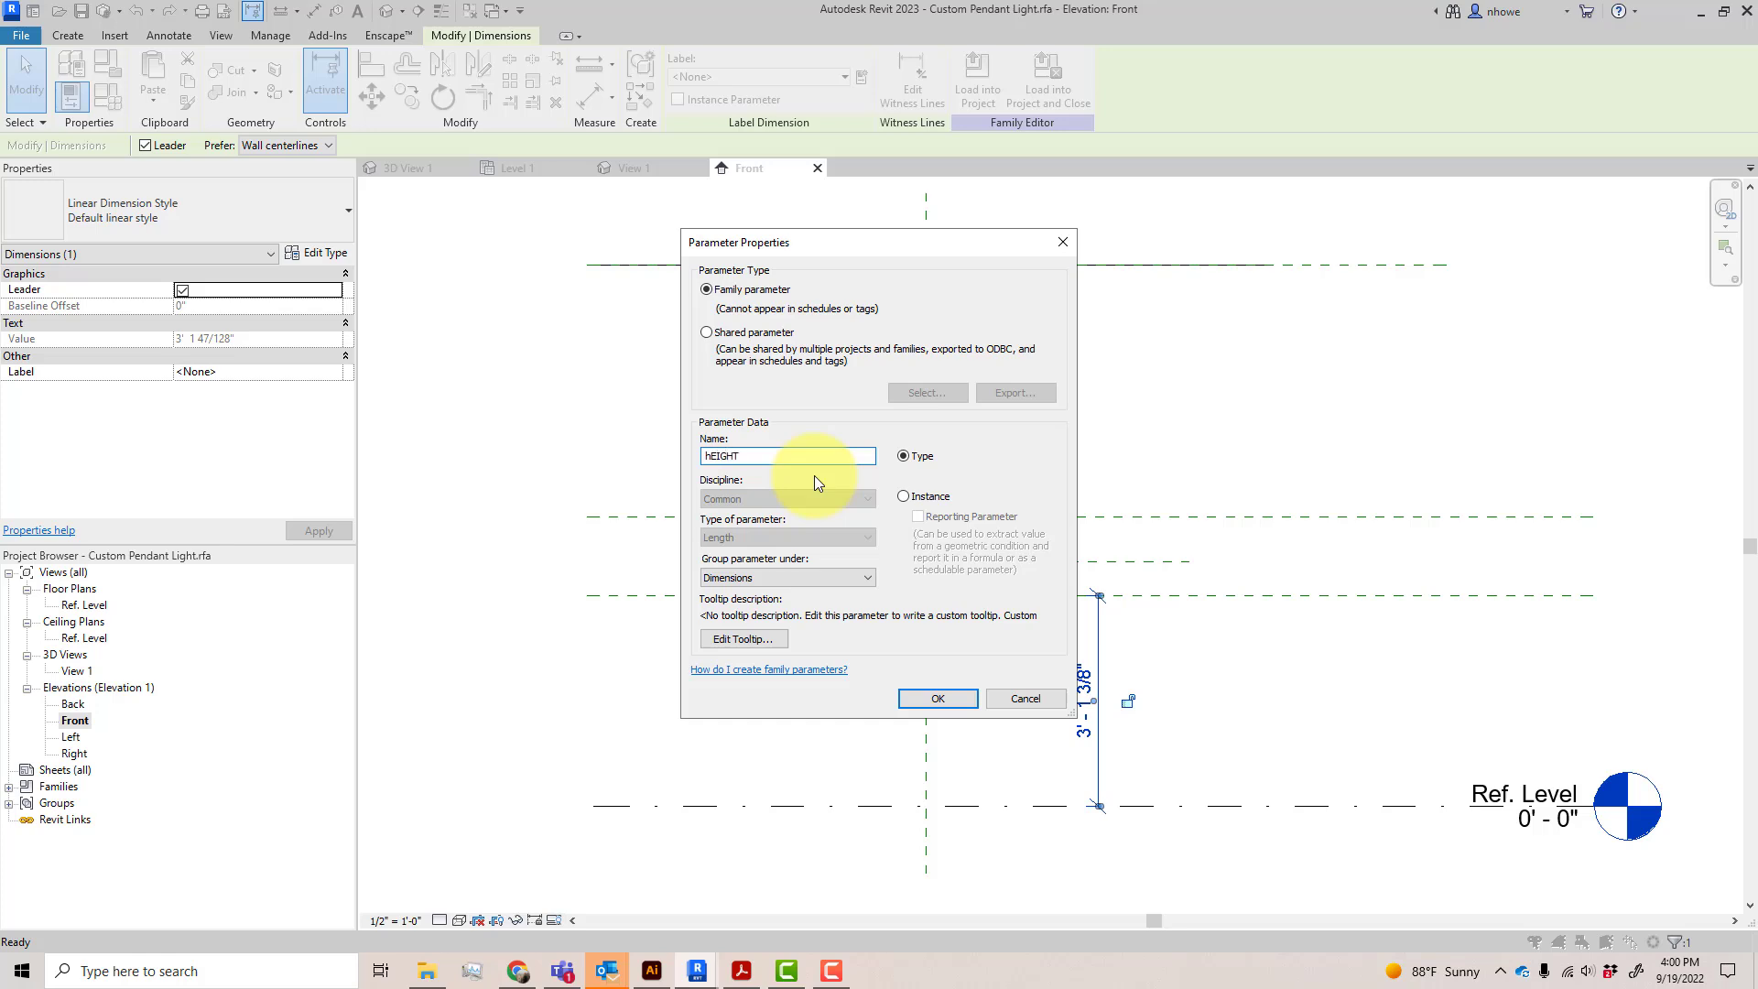
{"action": "key", "text": "BackSpace"}
{"action": "key", "text": "BackSpace"}
{"action": "key", "text": "BackSpace"}
{"action": "key", "text": "BackSpace"}
{"action": "key", "text": "BackSpace"}
{"action": "key", "text": "BackSpace"}
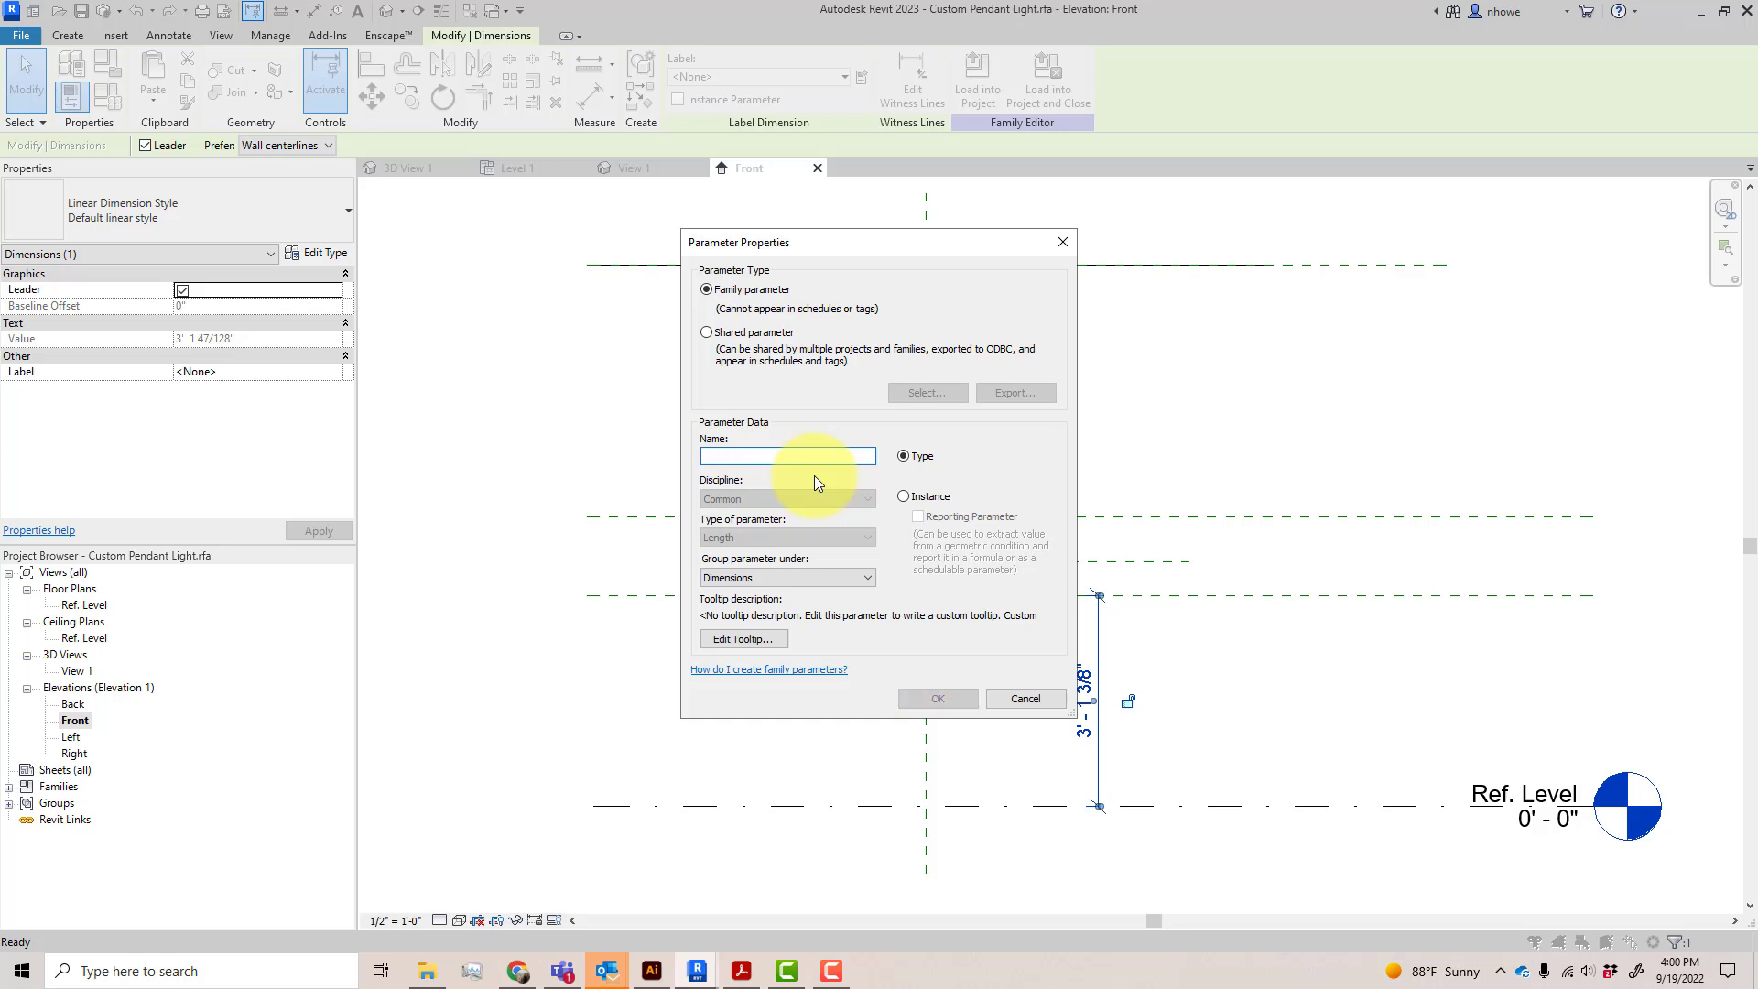
{"action": "type", "text": "Height"}
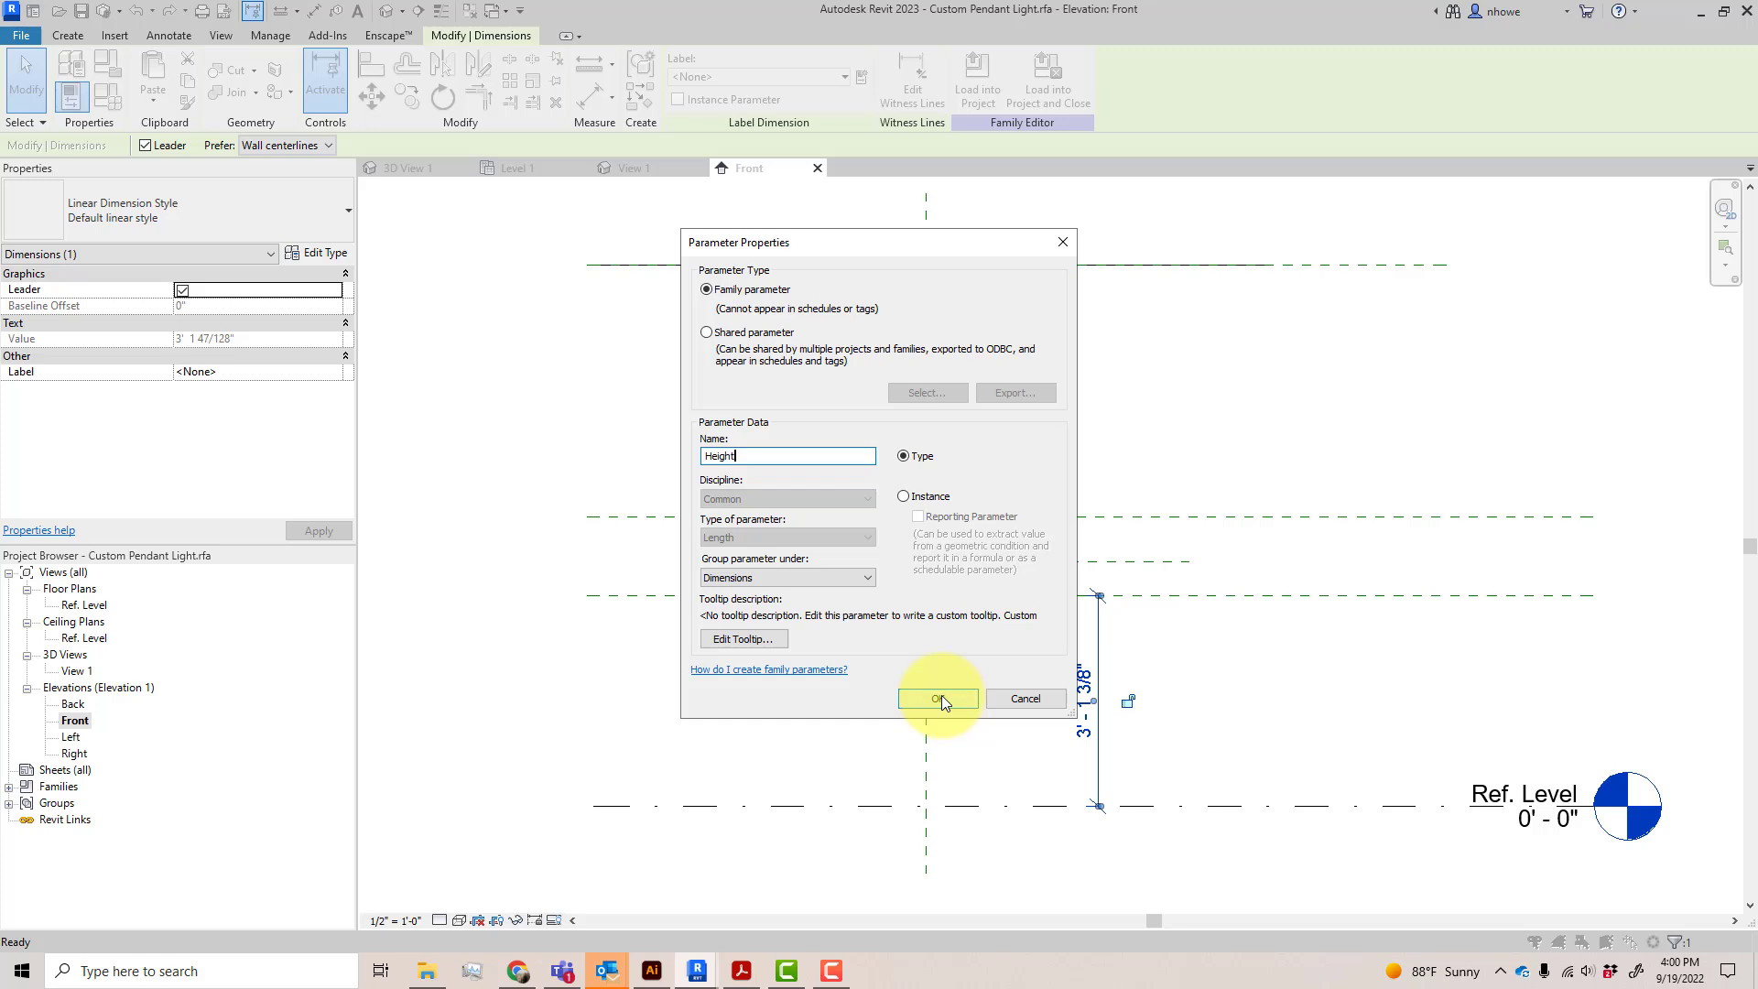
{"action": "left_click", "coordinate": [929, 500]}
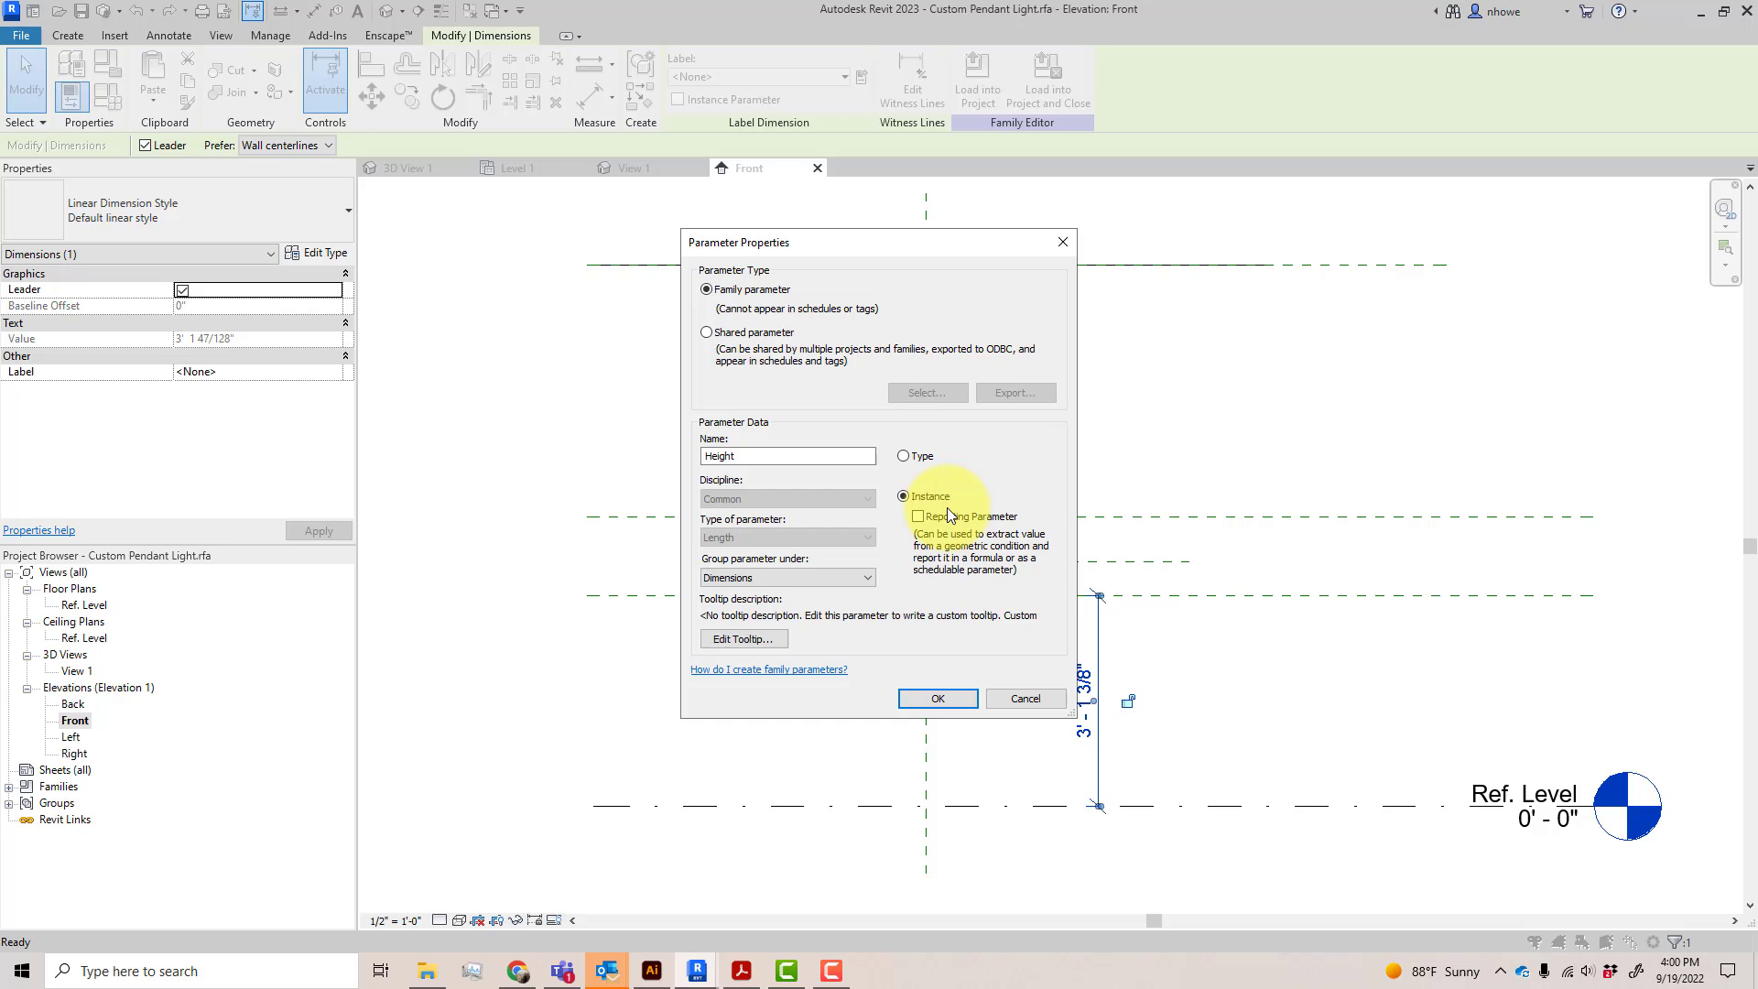
{"action": "left_click", "coordinate": [969, 699]}
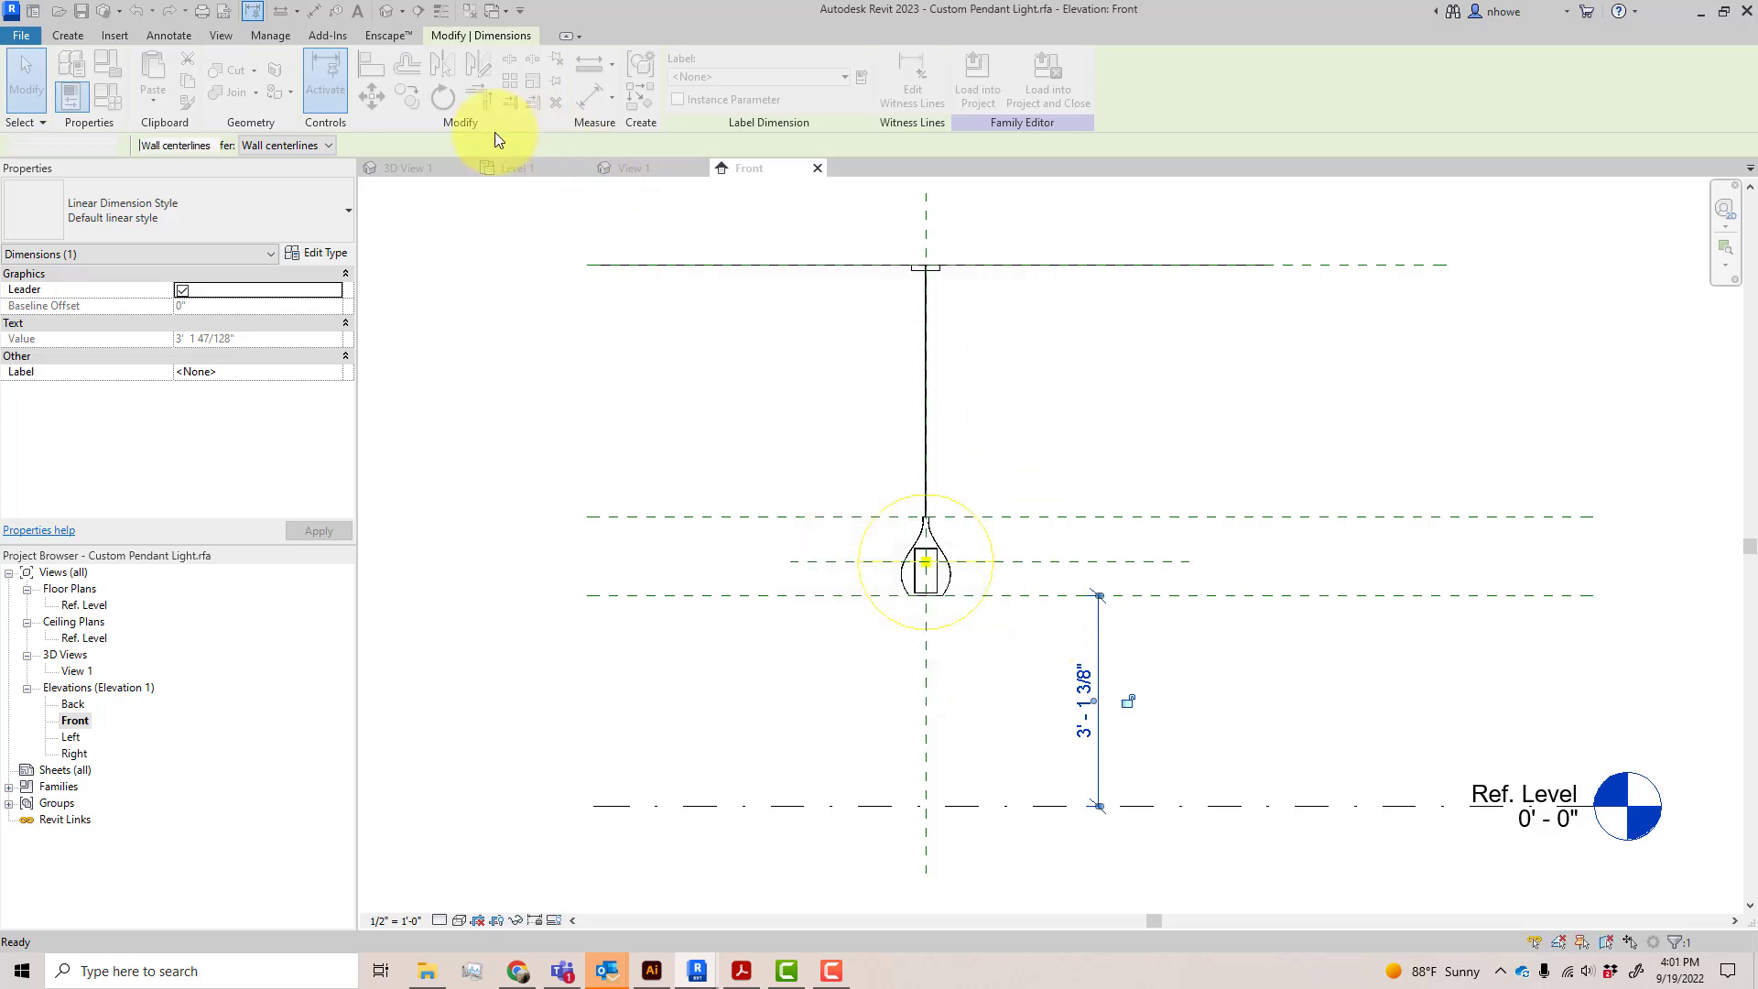
Set the family's default Height parameter to 6'
{"action": "left_click", "coordinate": [107, 95]}
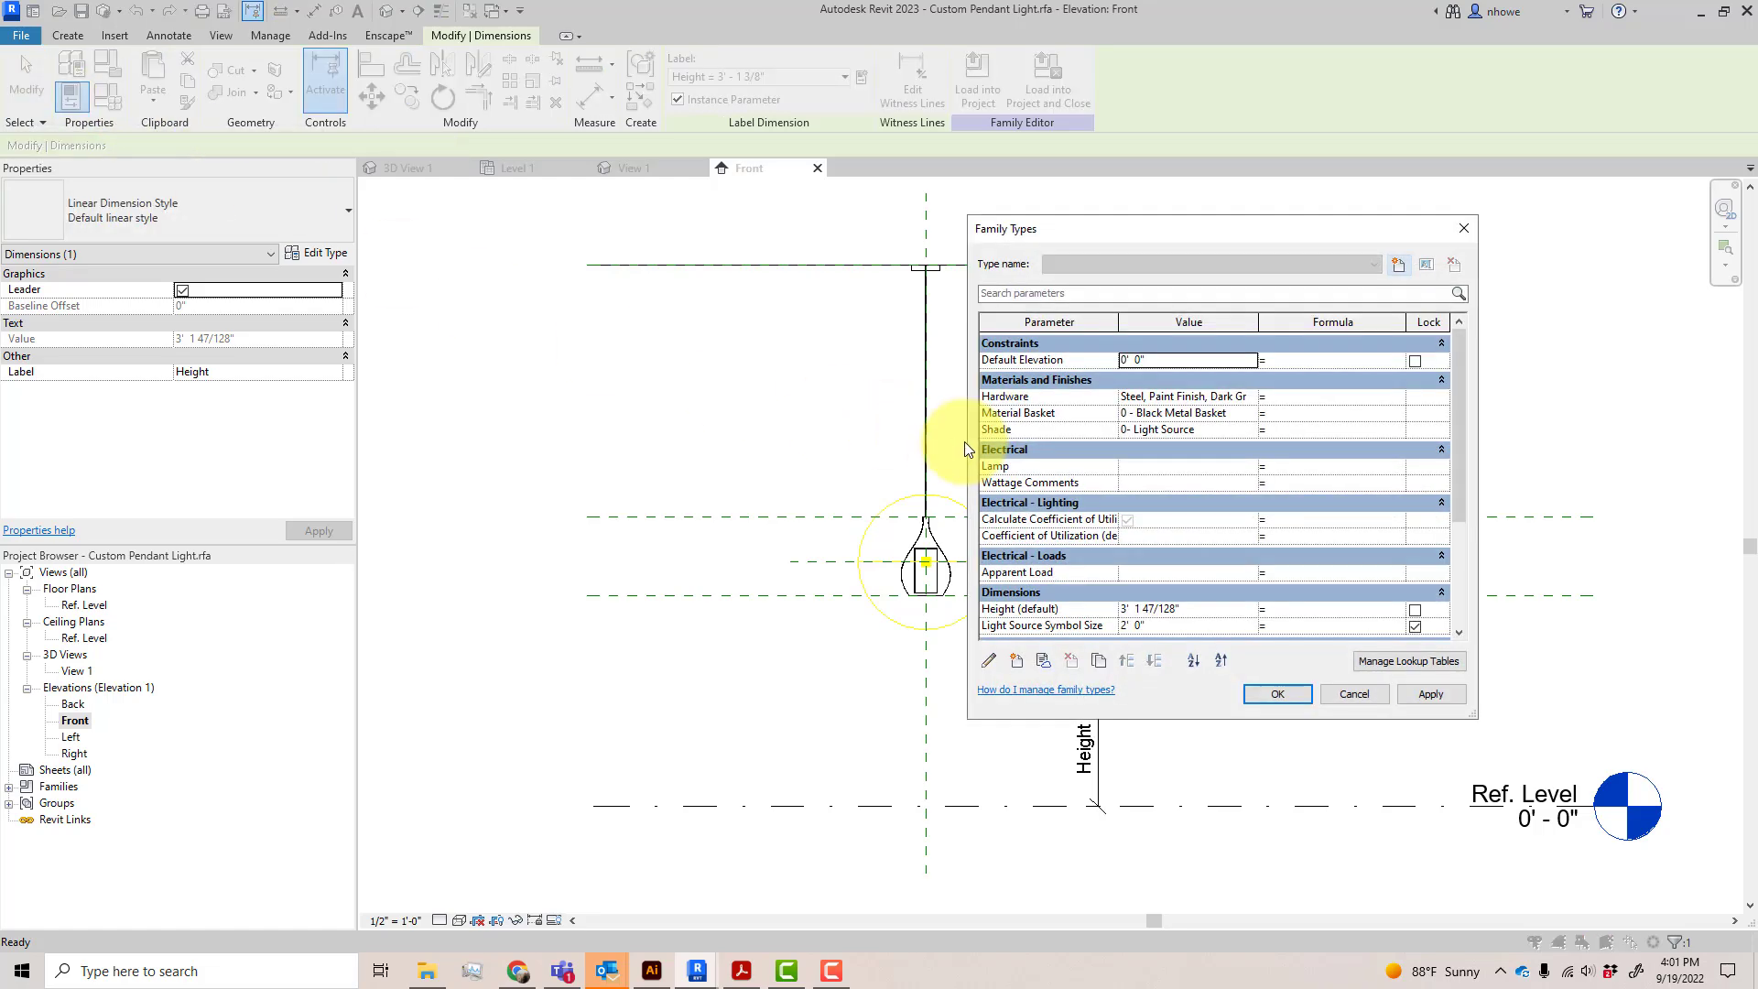
{"action": "left_click", "coordinate": [1199, 611]}
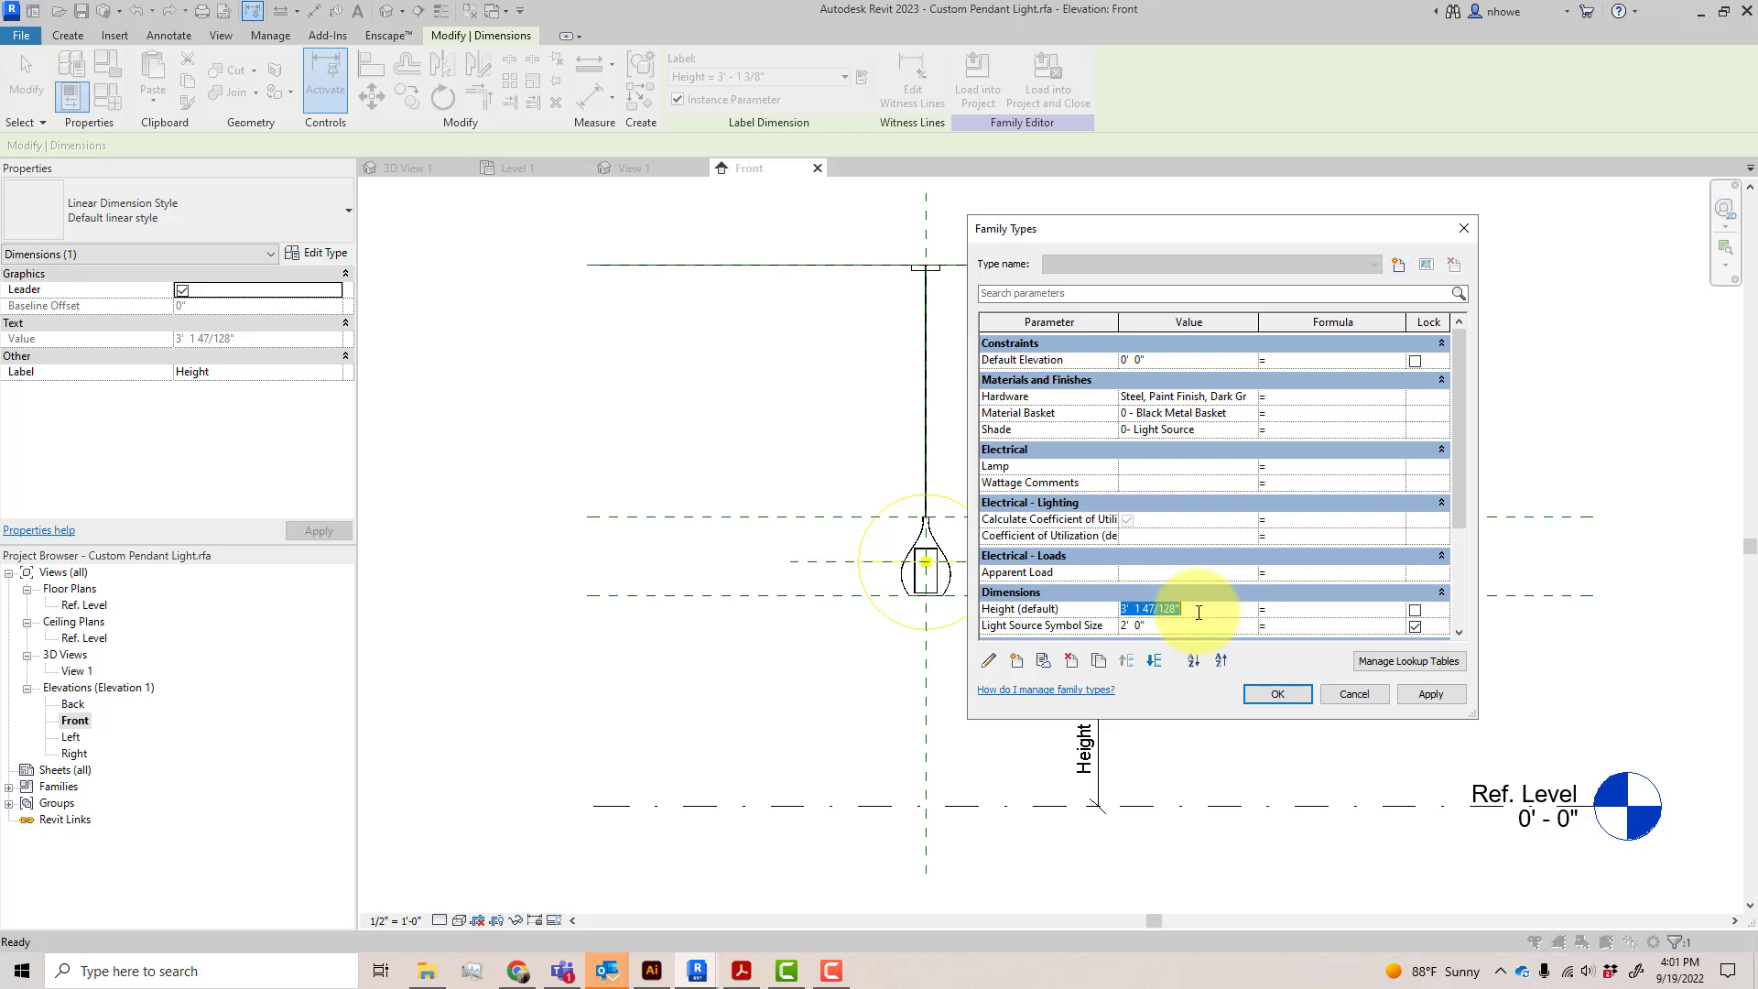
{"action": "type", "text": "6"}
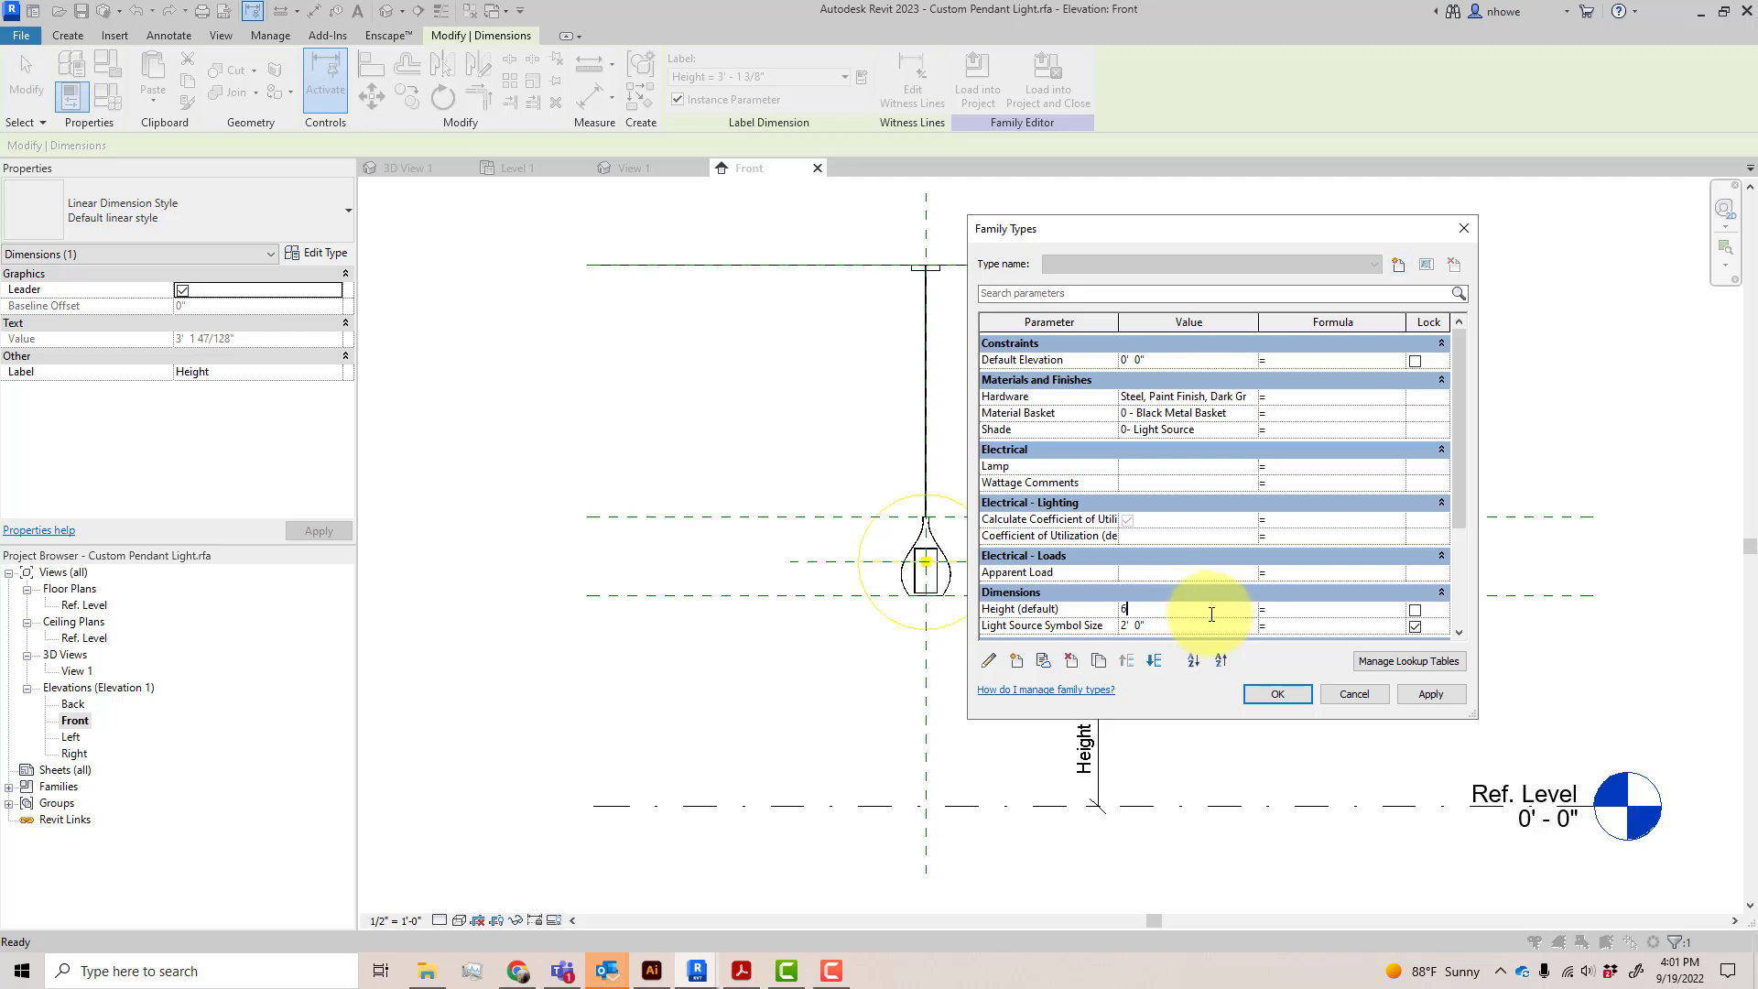
{"action": "left_click", "coordinate": [1416, 695]}
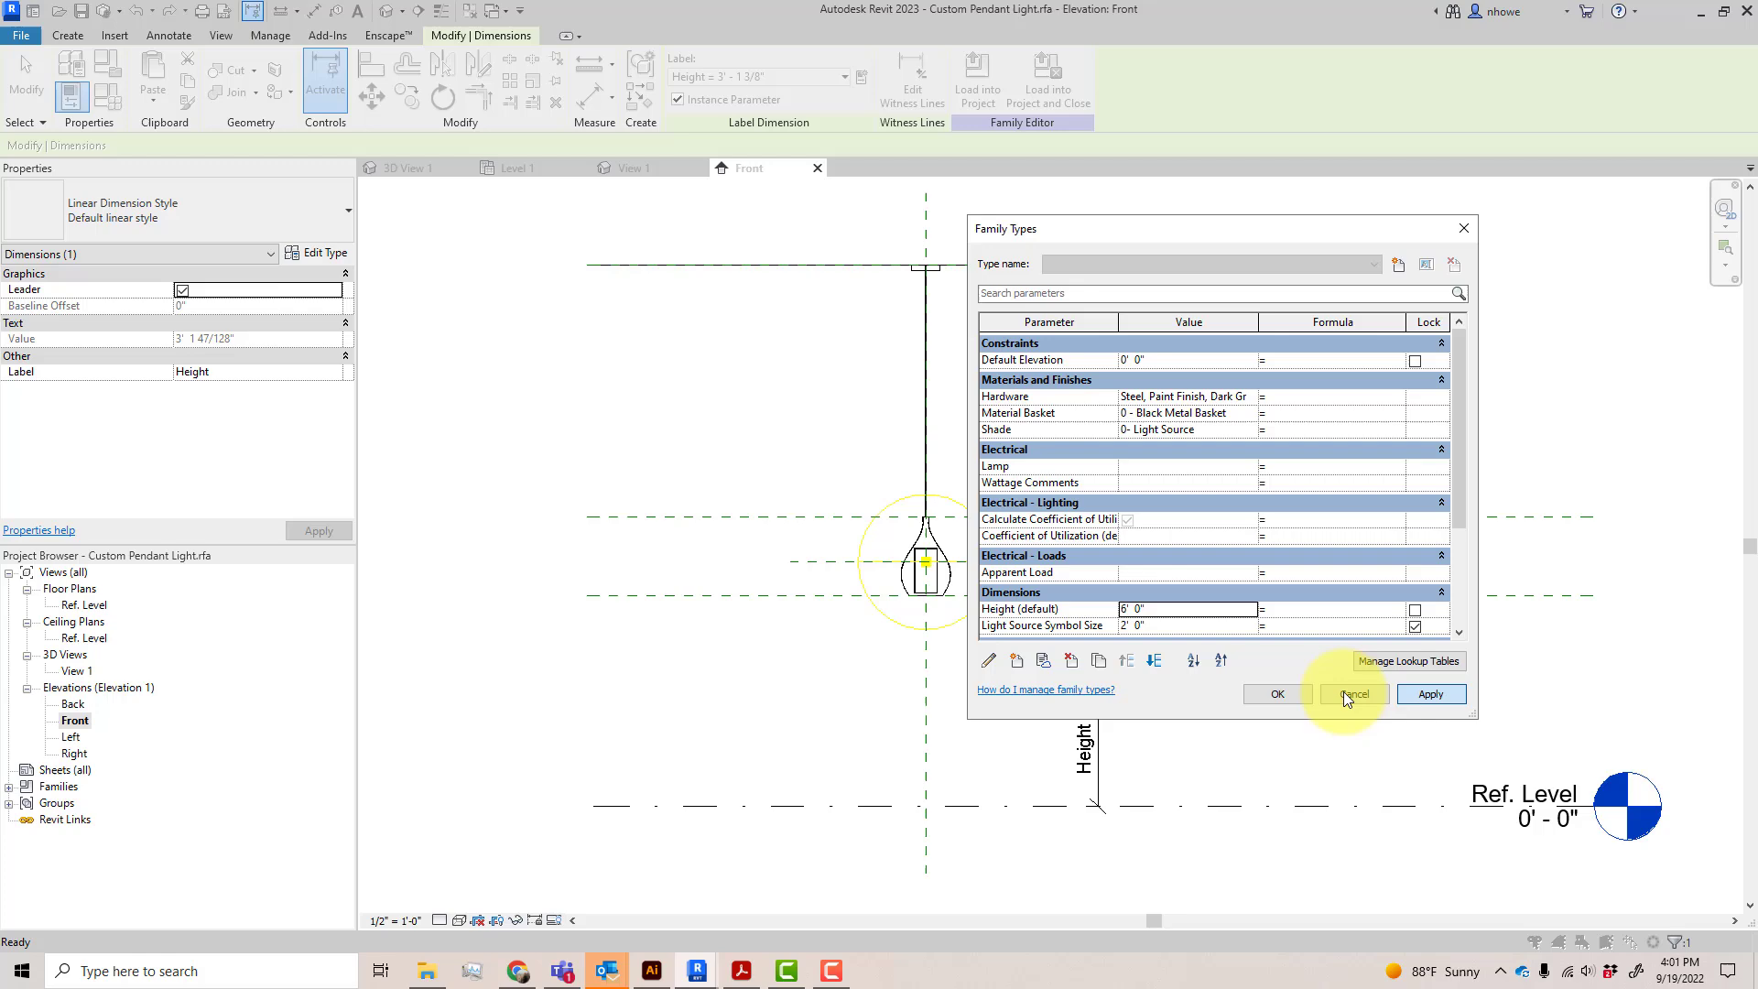
{"action": "left_click", "coordinate": [1280, 695]}
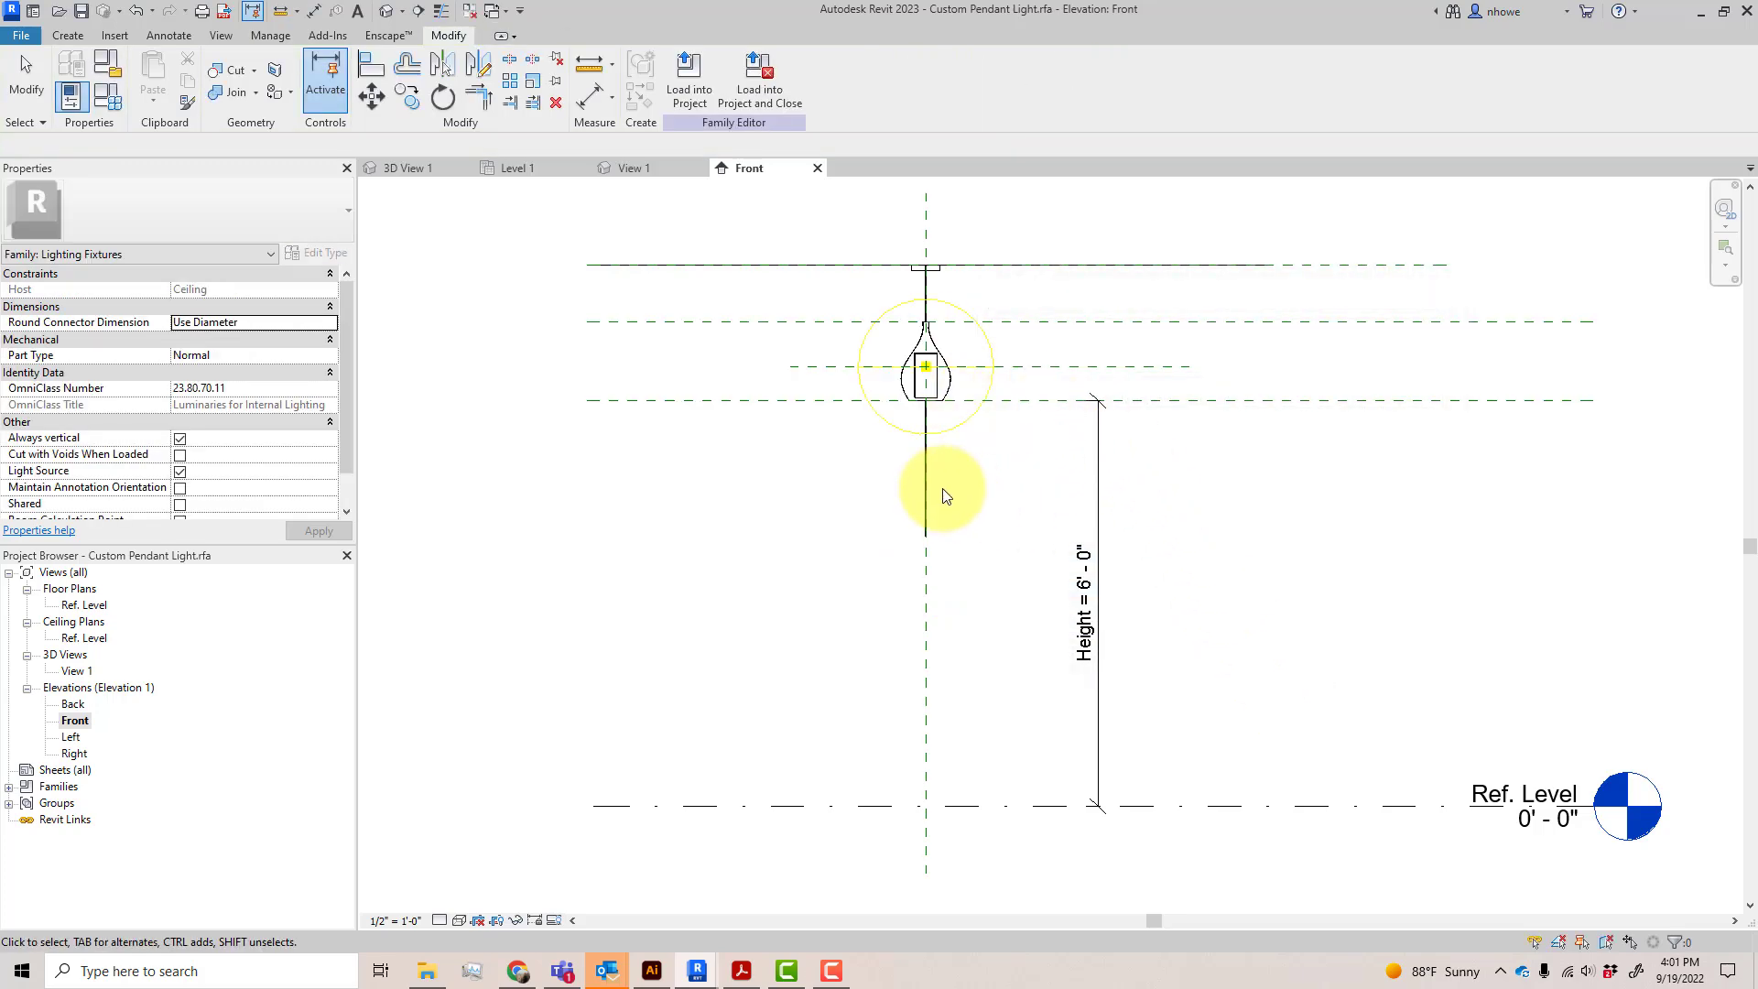
Shorten the pendant's stem extrusion so its lower end stops inside the shade, at a depth of about -1' 2"
{"action": "scroll", "coordinate": [976, 509], "scroll_direction": "up", "scroll_amount": 3}
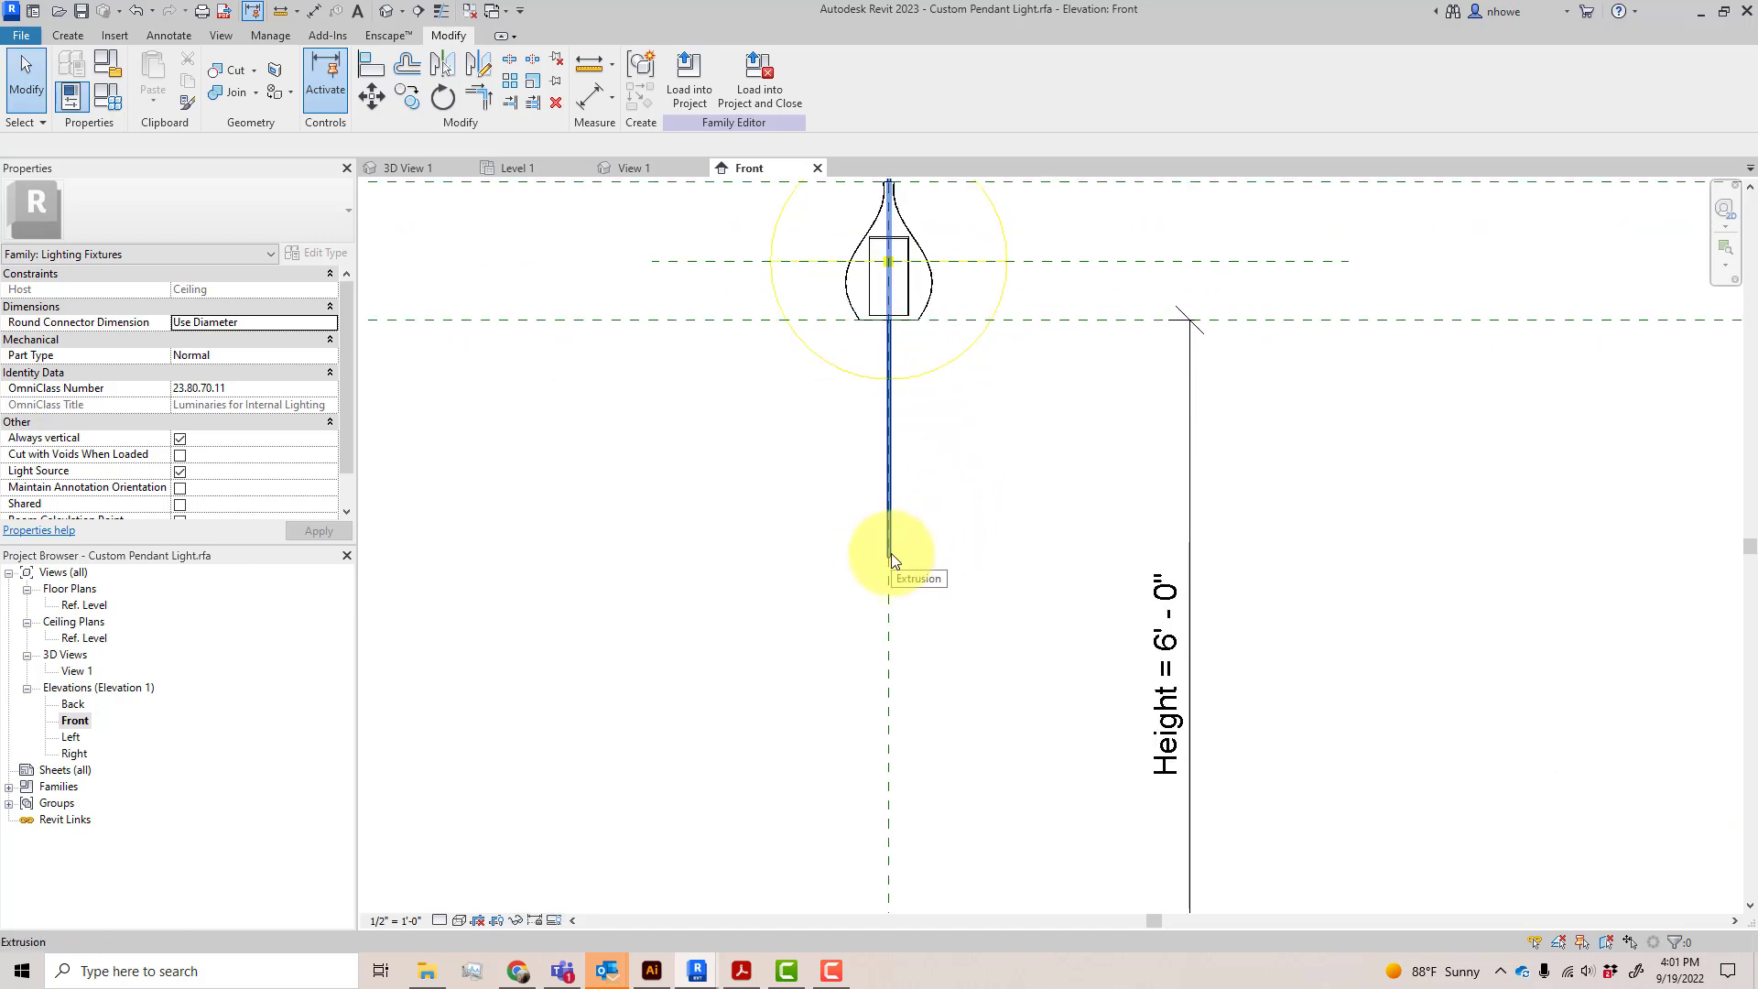
{"action": "middle_click_drag", "start_coordinate": [992, 573], "coordinate": [965, 671]}
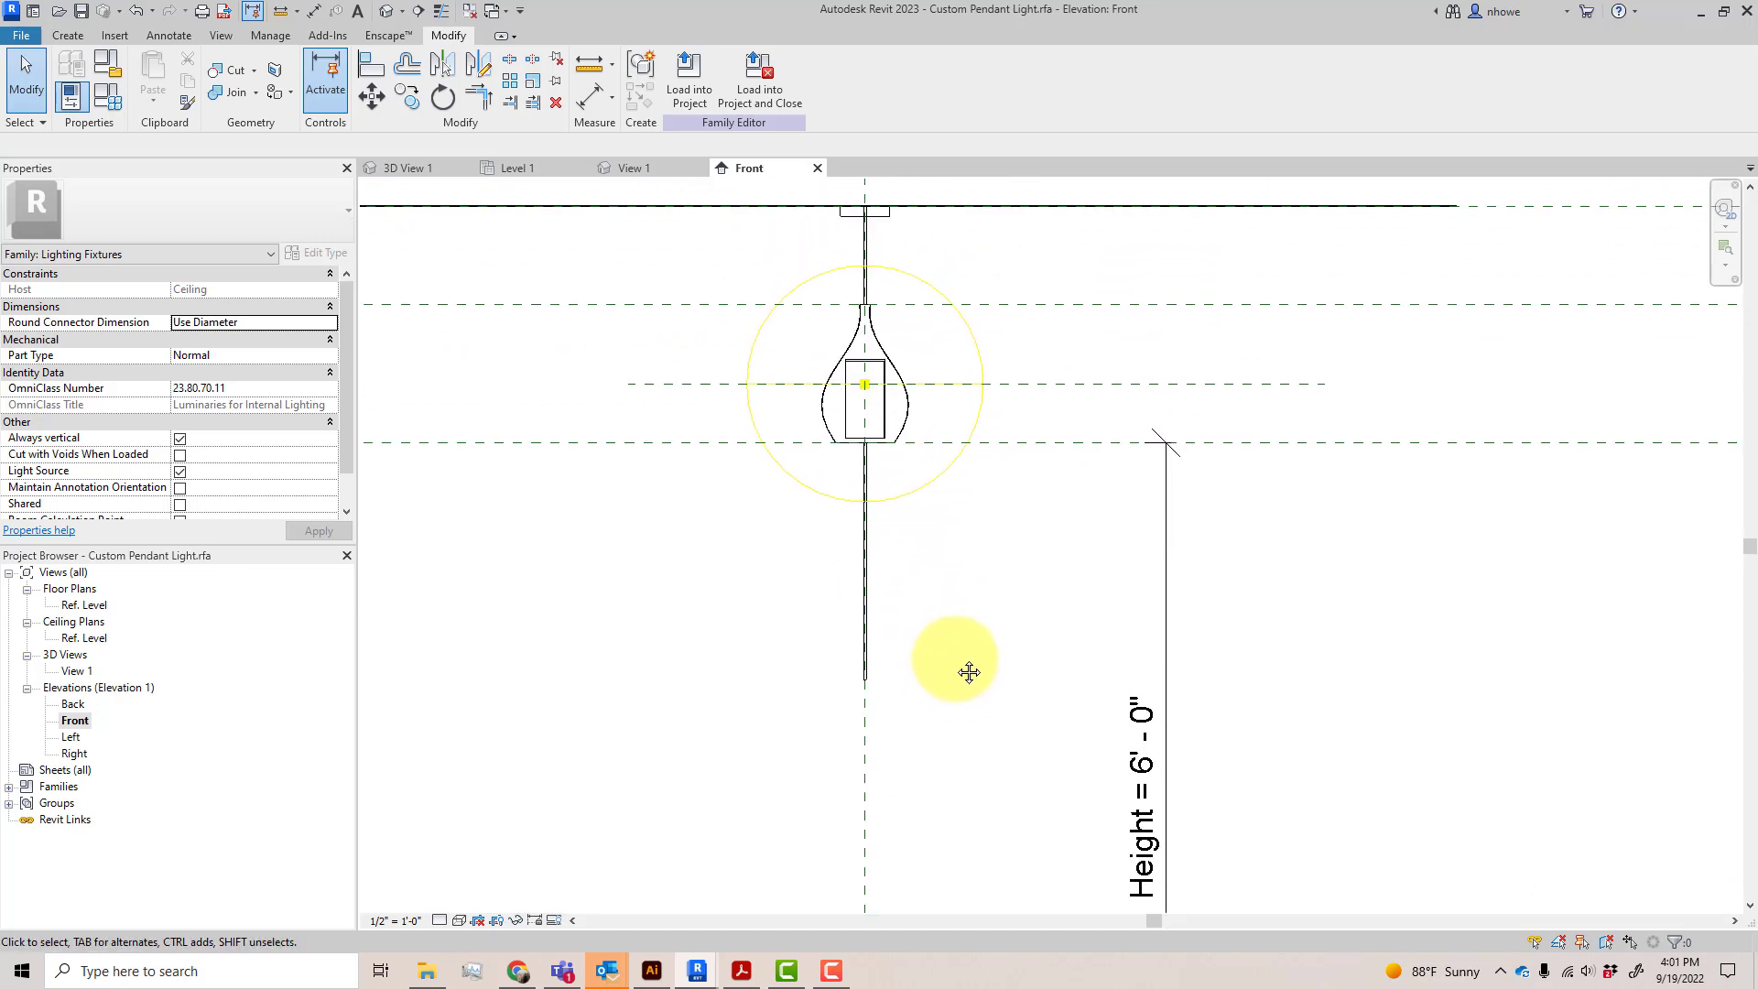
{"action": "left_click", "coordinate": [881, 682]}
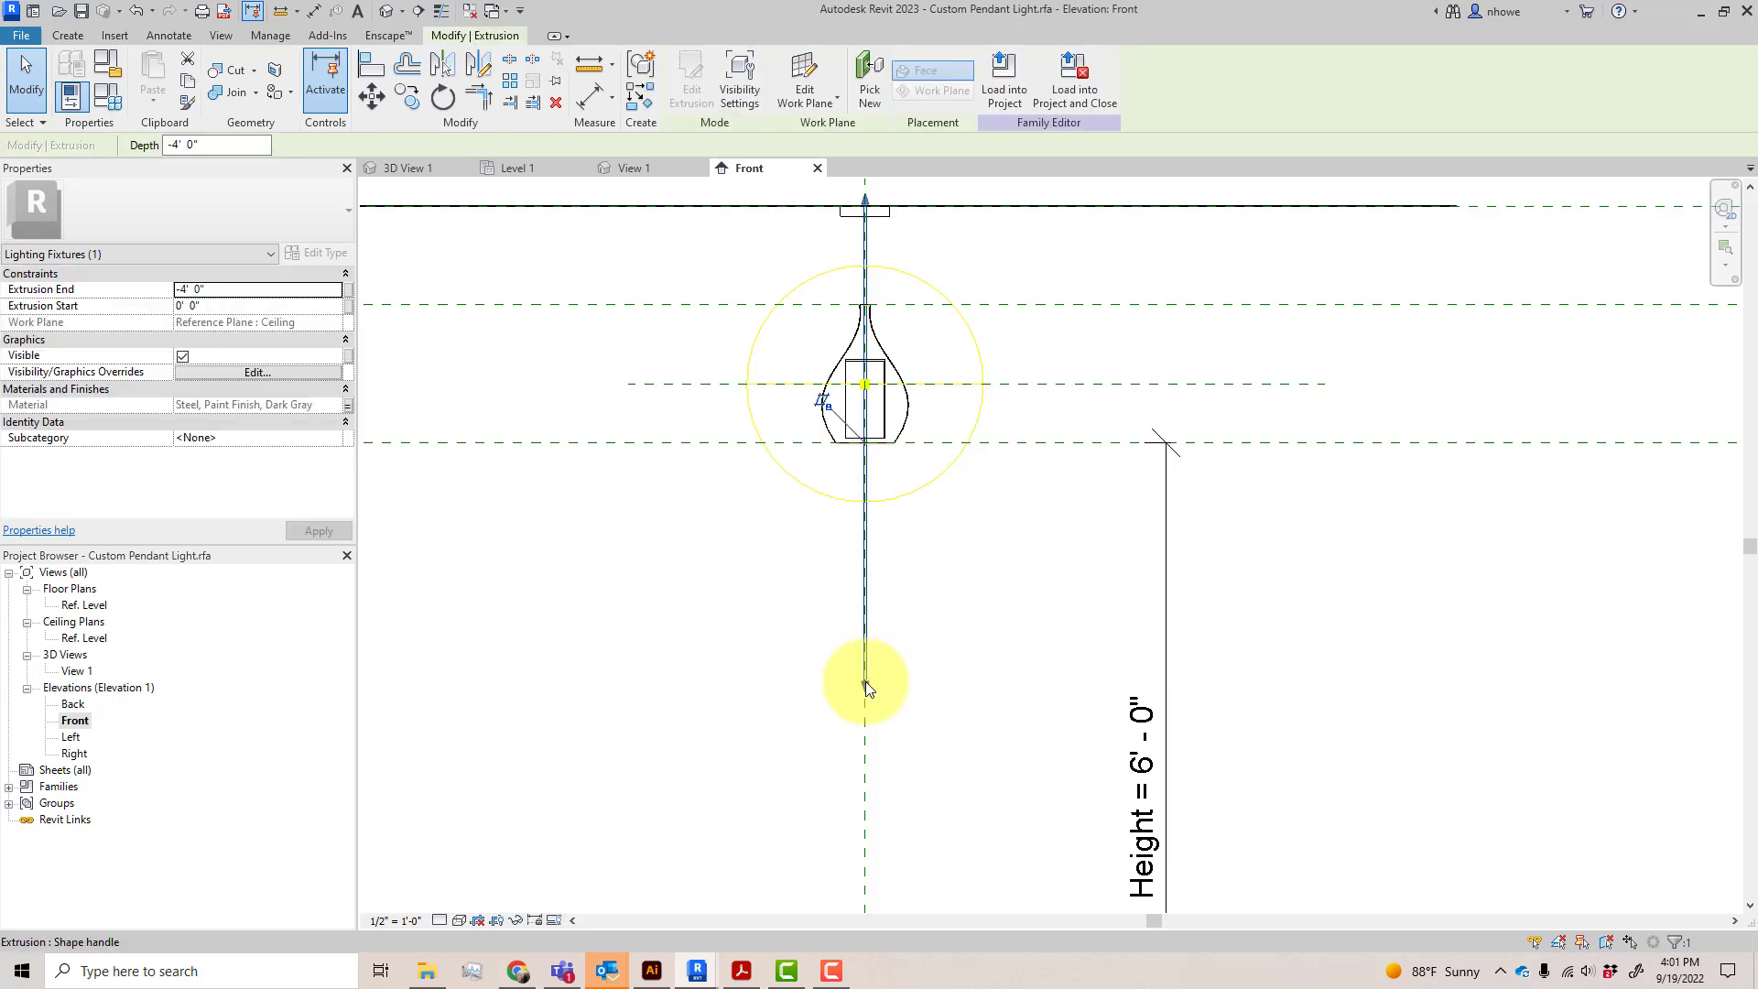
{"action": "left_click_drag", "start_coordinate": [867, 689], "coordinate": [920, 355]}
{"action": "scroll", "coordinate": [925, 337], "scroll_direction": "up", "scroll_amount": 5}
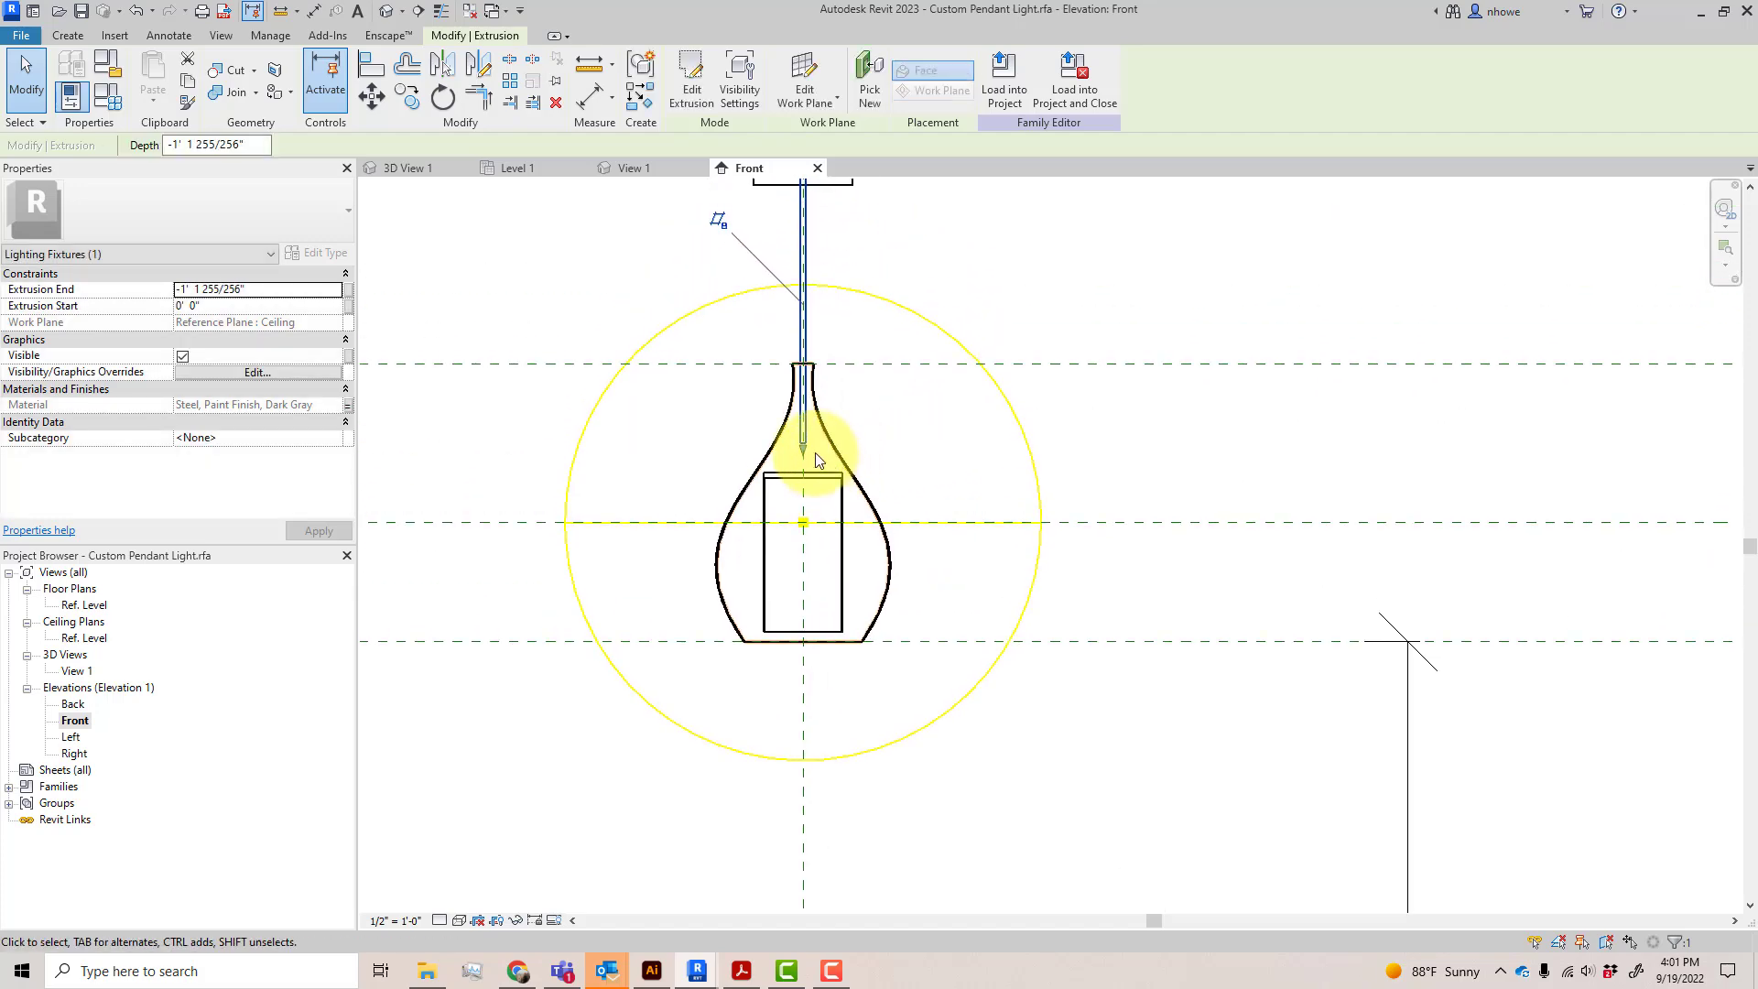
{"action": "left_click", "coordinate": [369, 65]}
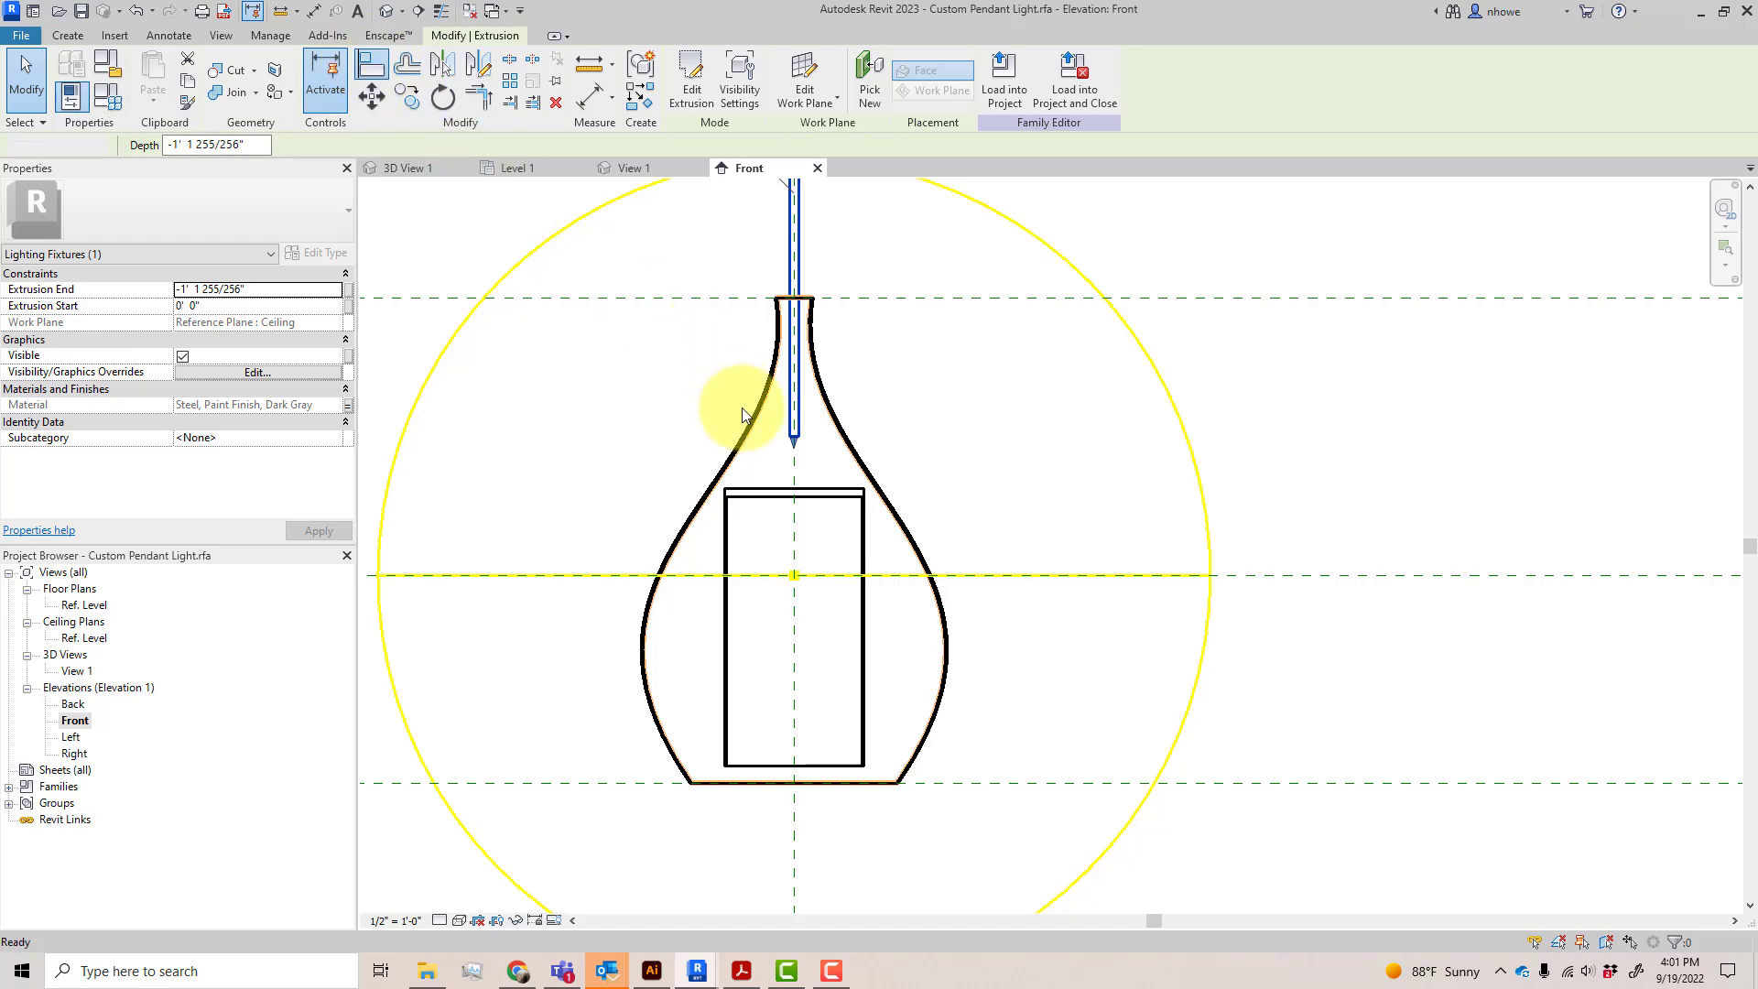
{"action": "left_click", "coordinate": [810, 485]}
{"action": "key", "text": "Escape"}
{"action": "key", "text": "Escape"}
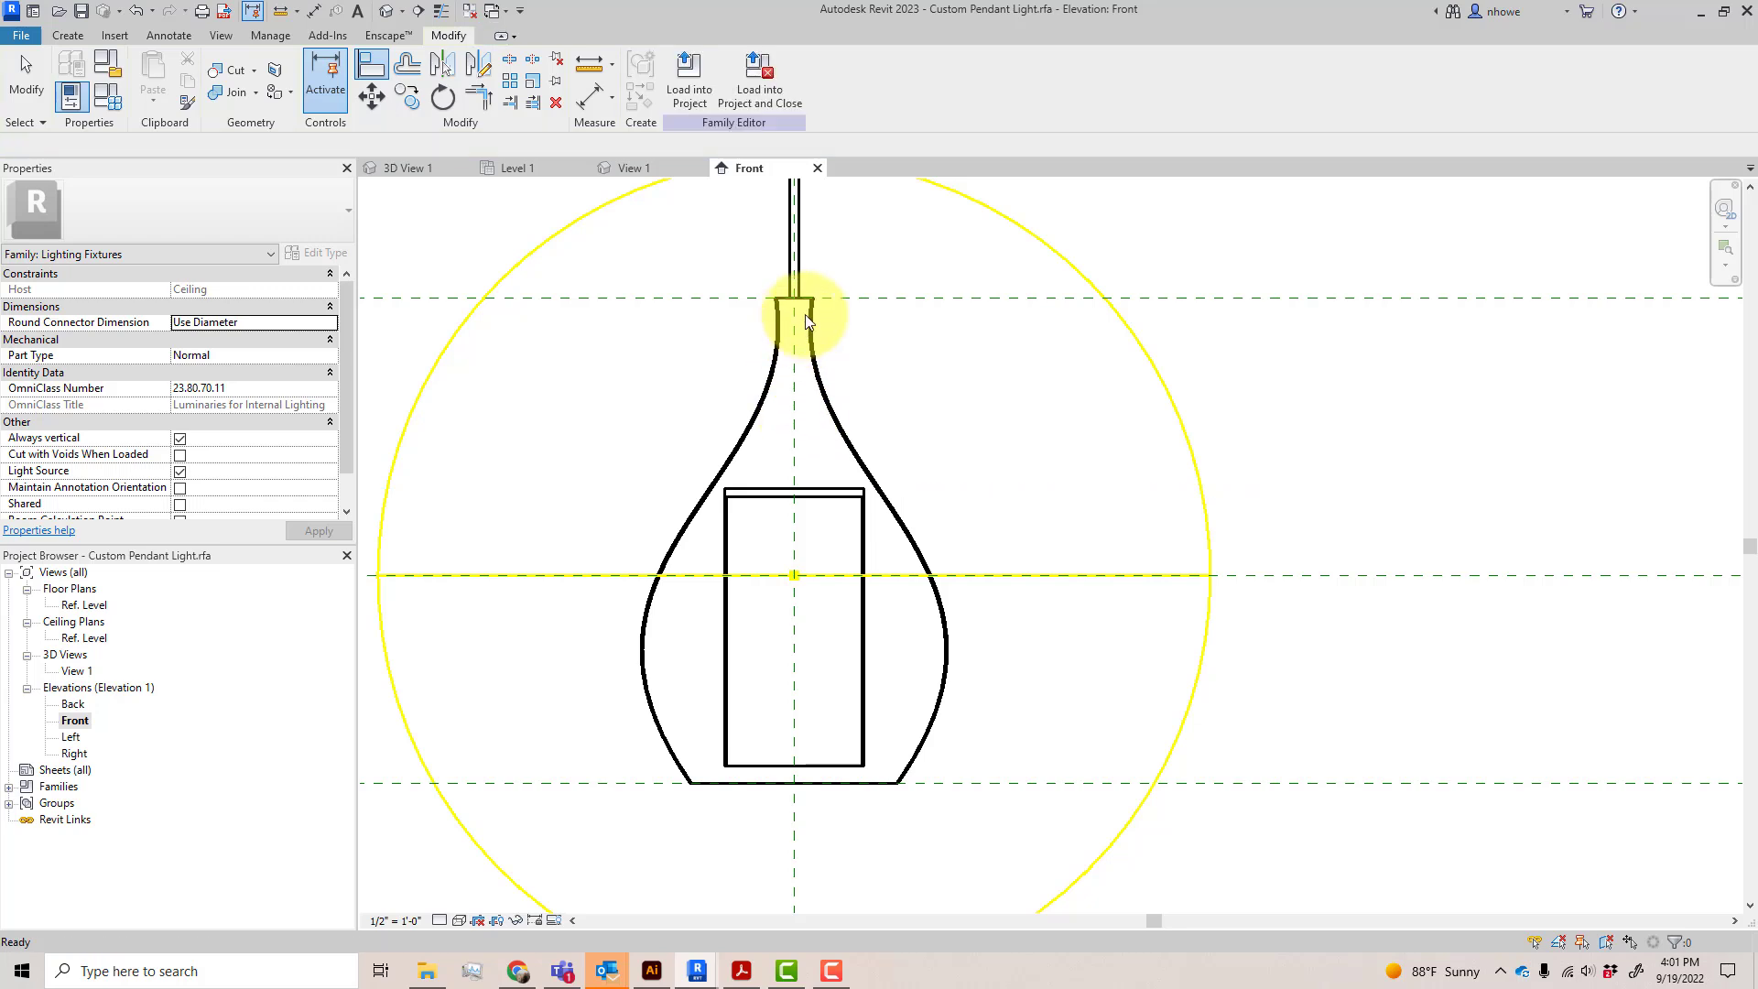
Extend the stem extrusion to a depth of -1' 3 1/2", ending on the upper face of the cylinder inside the shade, and lock it there
{"action": "left_click", "coordinate": [801, 264]}
{"action": "left_click", "coordinate": [803, 265]}
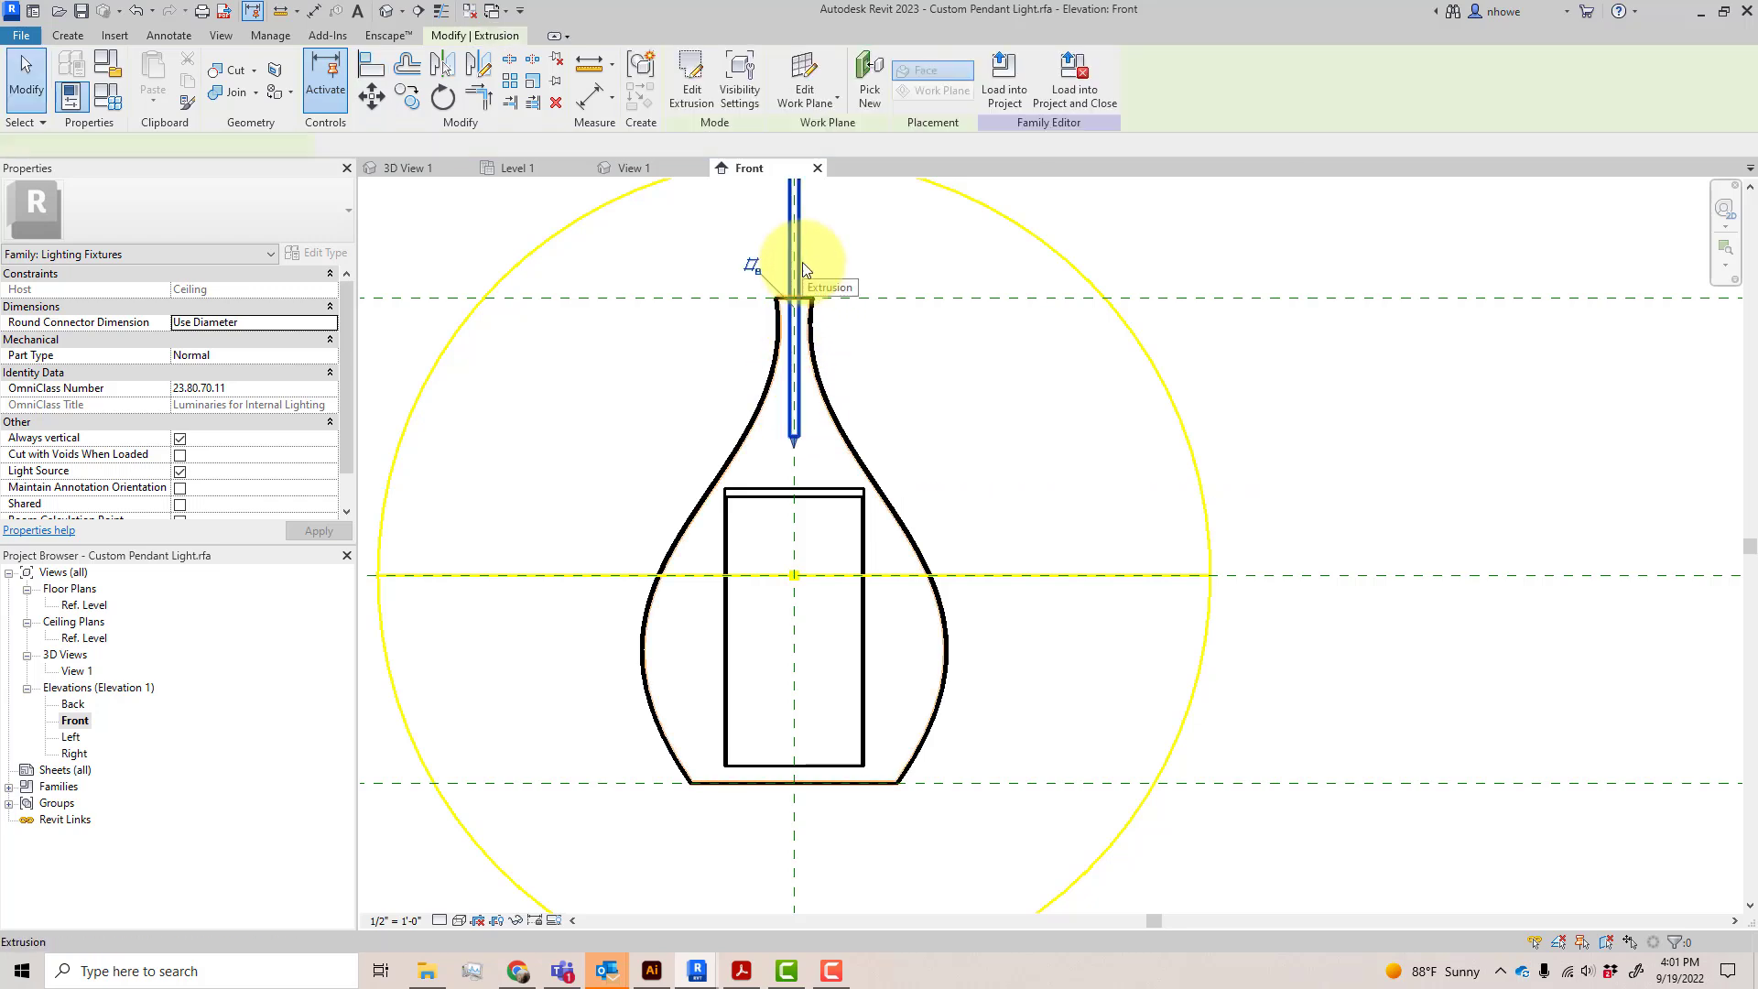
{"action": "left_click_drag", "start_coordinate": [794, 442], "coordinate": [799, 491]}
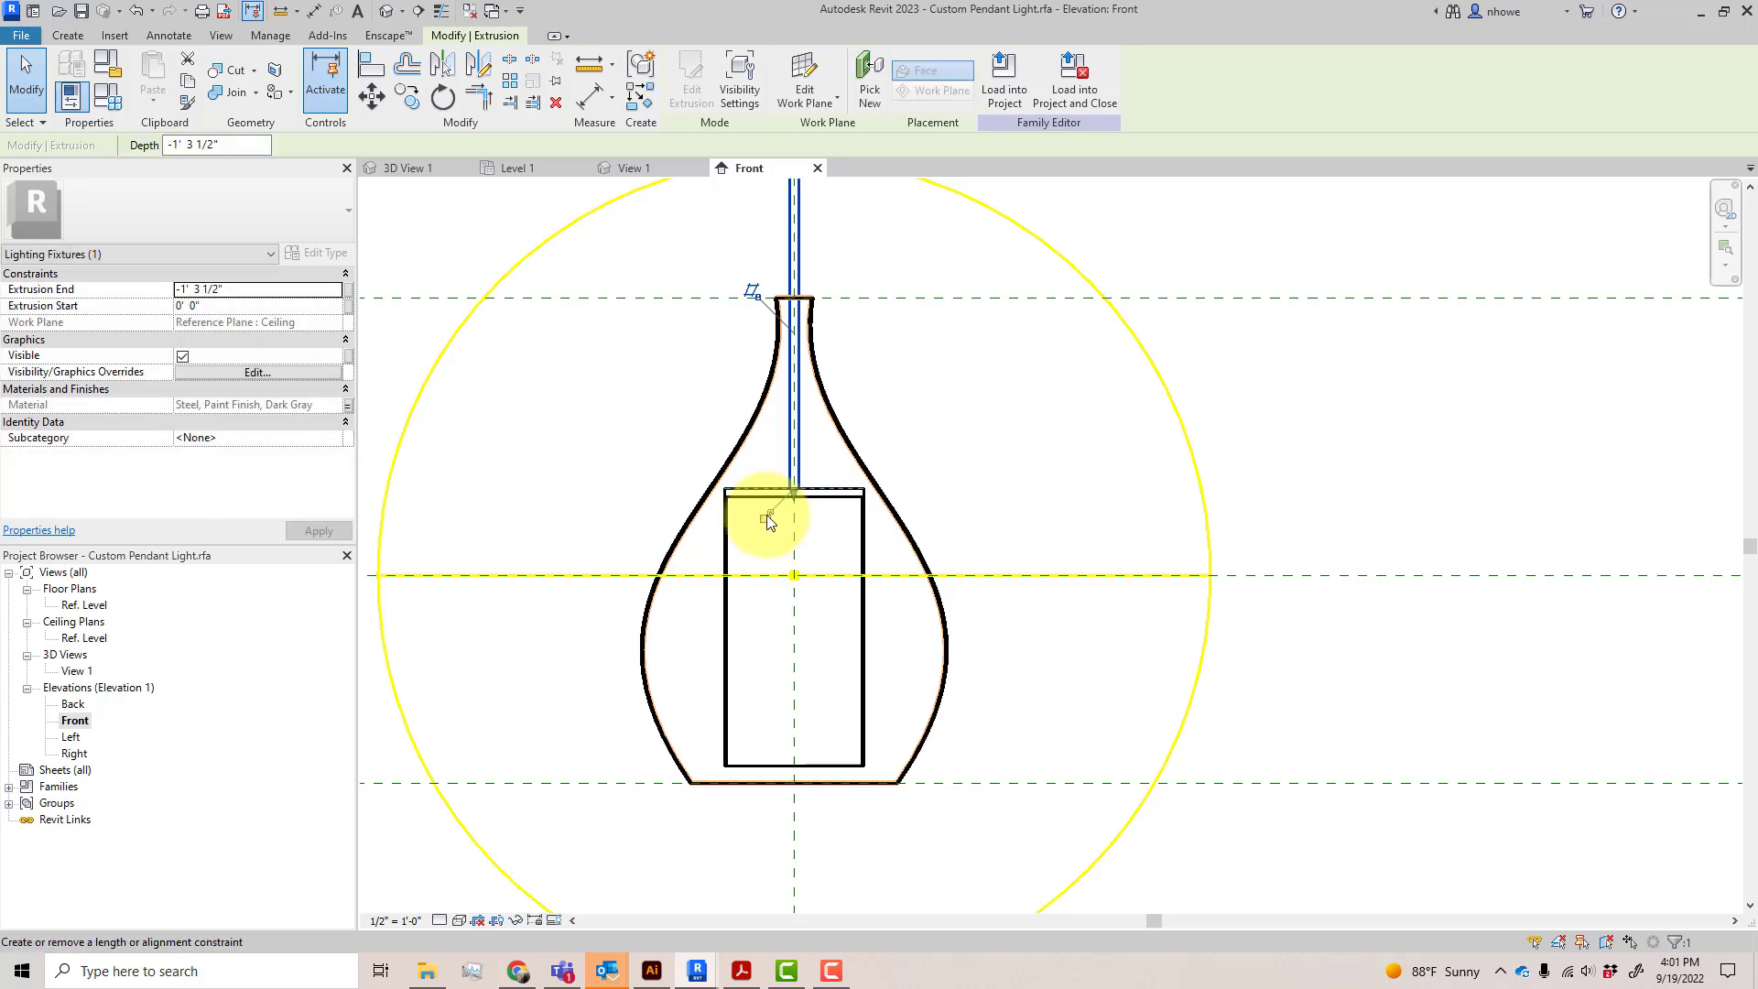
{"action": "scroll", "coordinate": [976, 498], "scroll_direction": "down", "scroll_amount": 3}
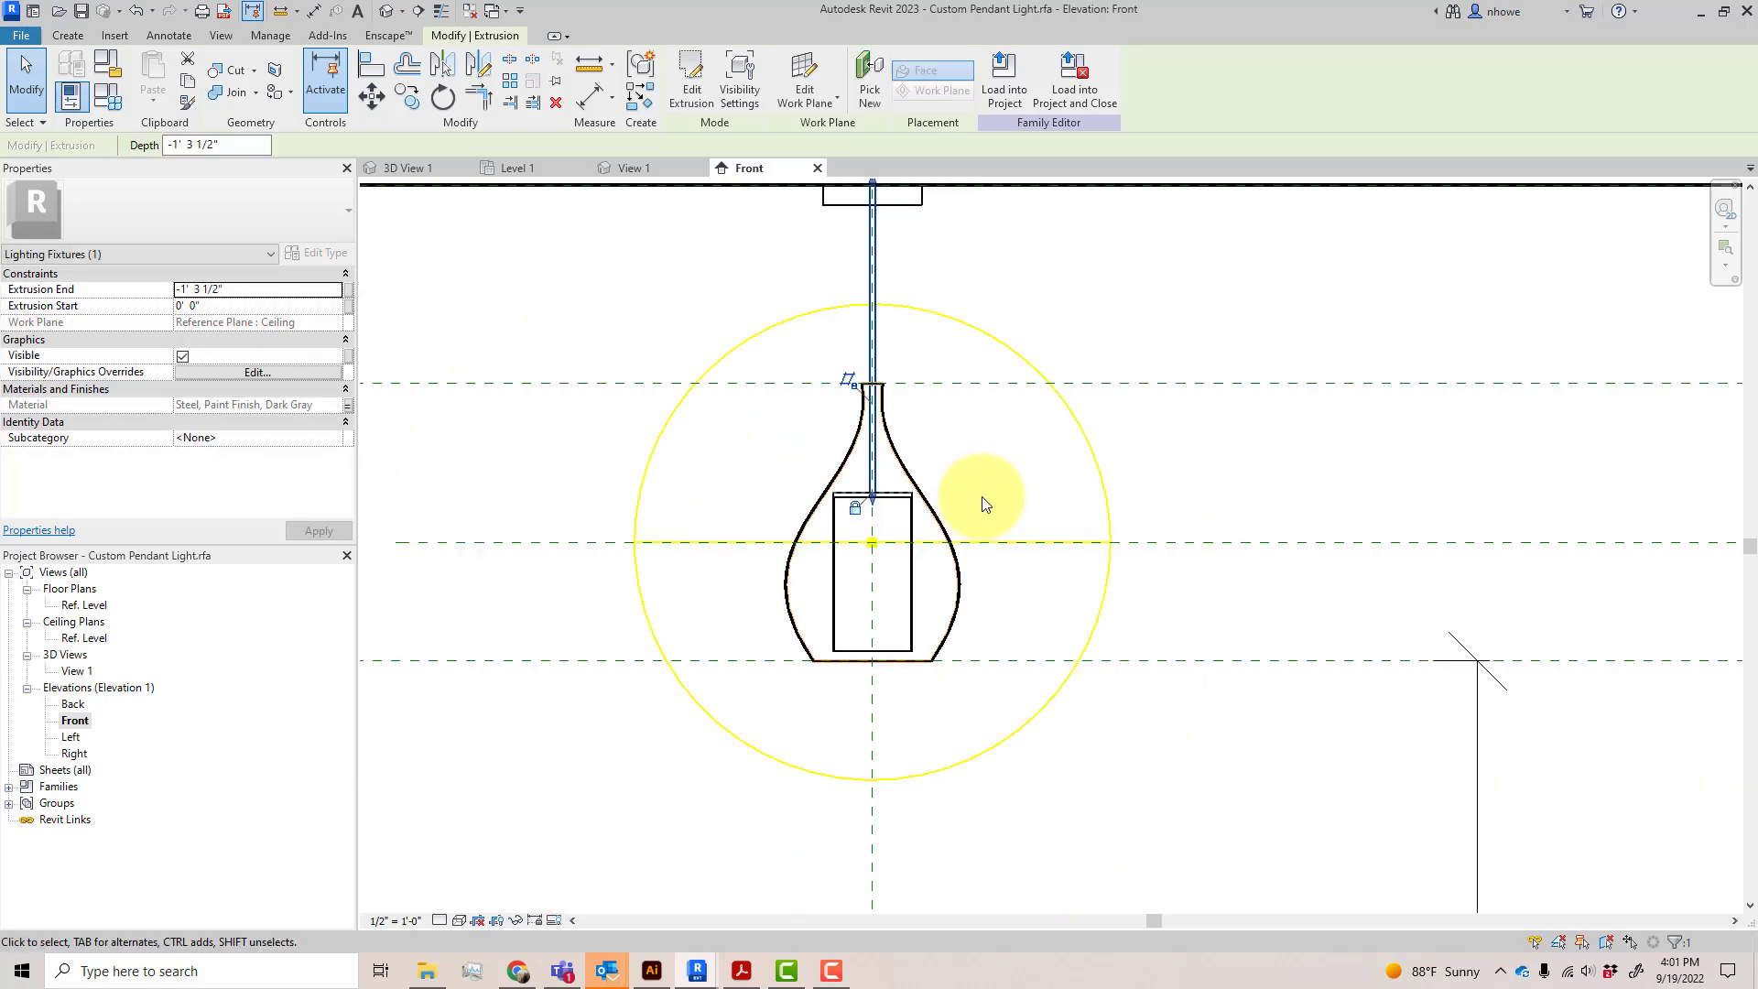
{"action": "left_click", "coordinate": [985, 497]}
{"action": "scroll", "coordinate": [994, 509], "scroll_direction": "down", "scroll_amount": 4}
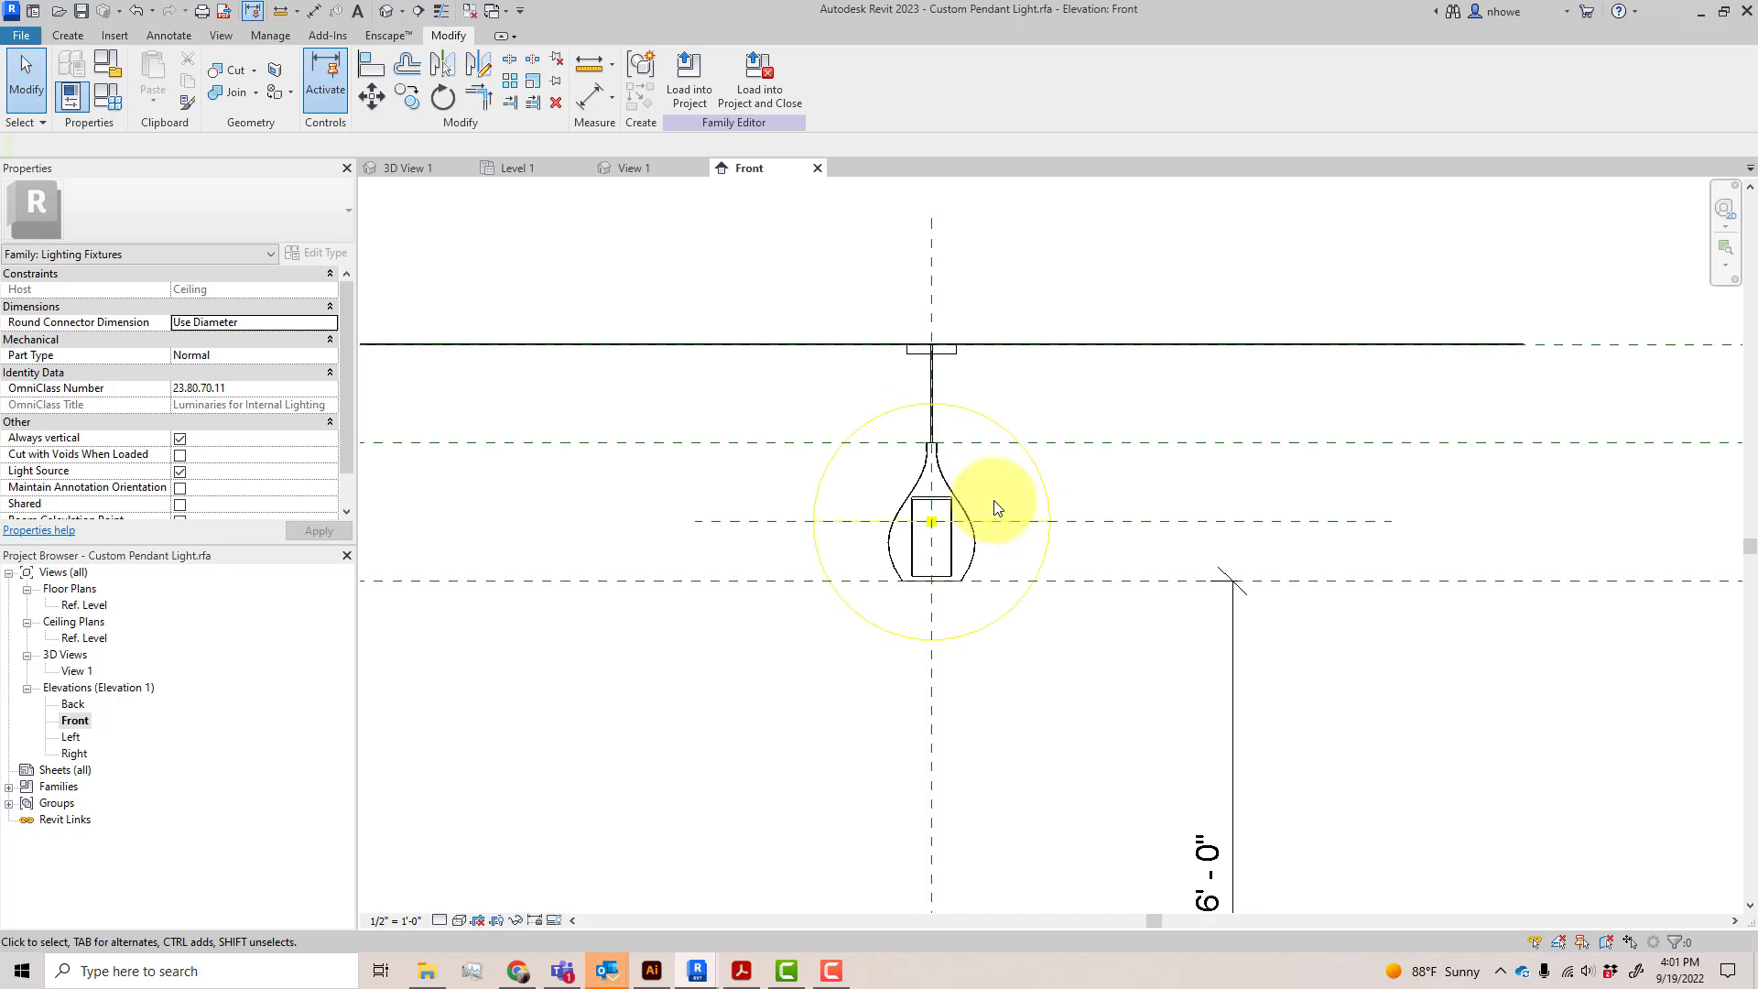
Save Custom Pendant Light.rfa over the existing file, then load it into the project and close it, overwriting the existing version and its parameter values
{"action": "left_click", "coordinate": [754, 88]}
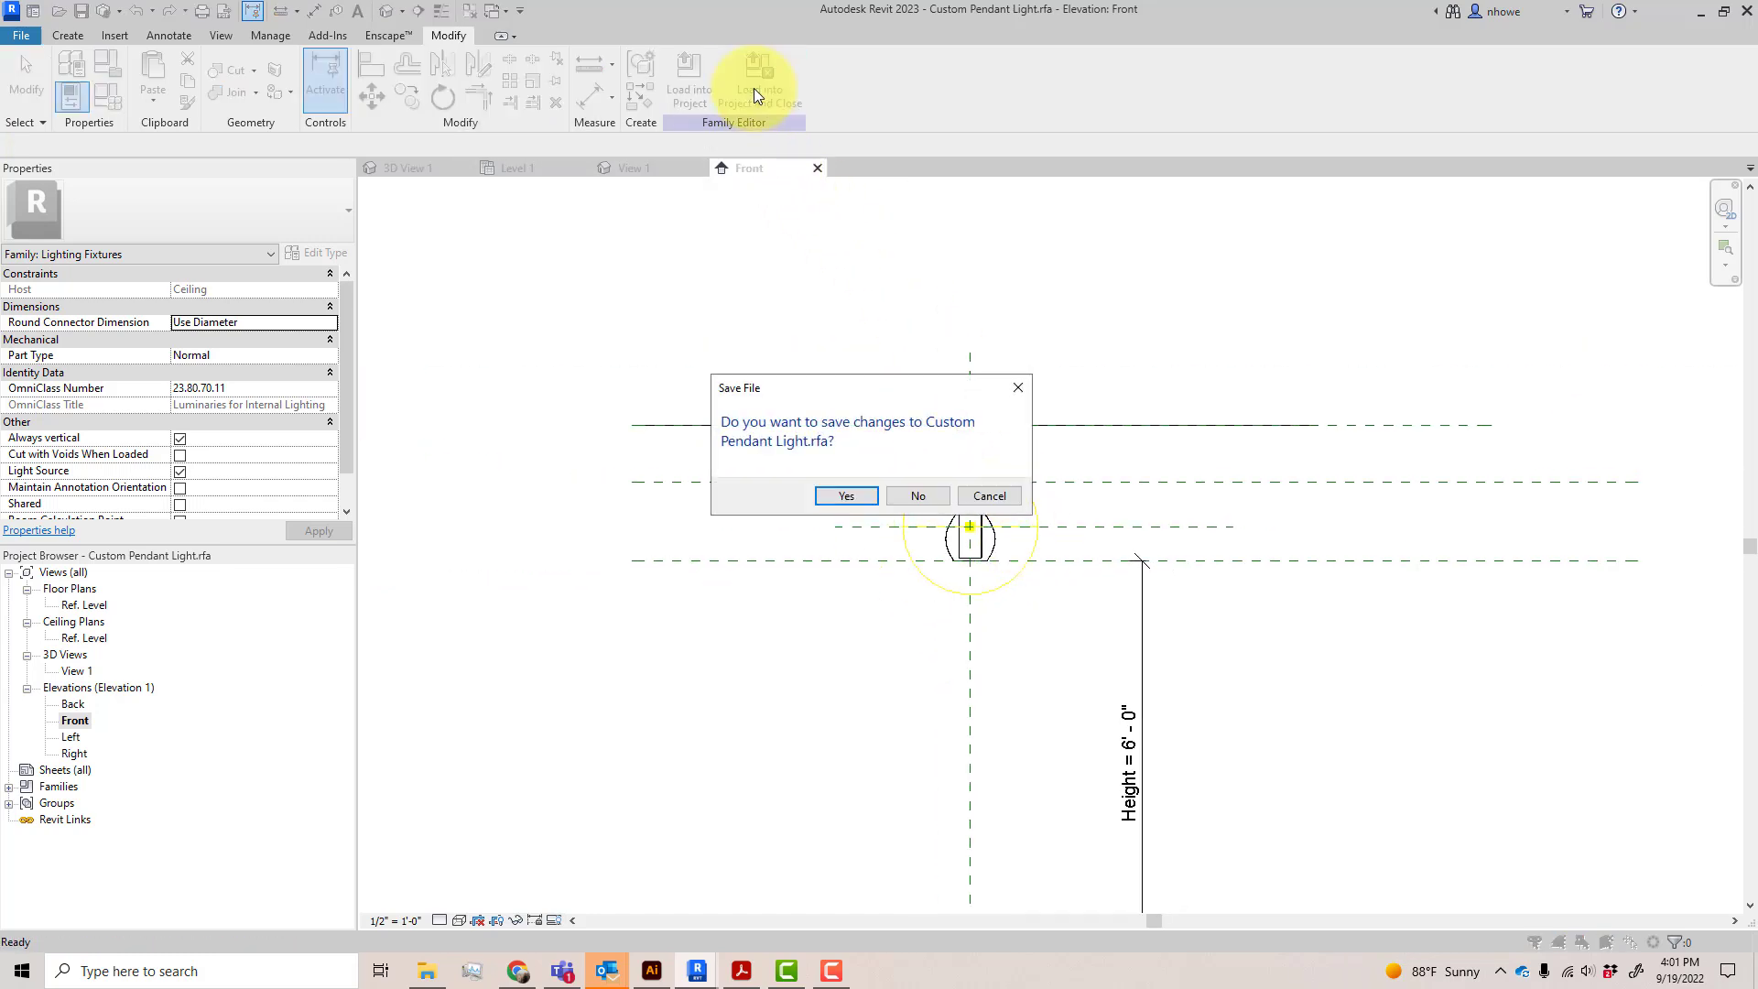
{"action": "left_click", "coordinate": [852, 496]}
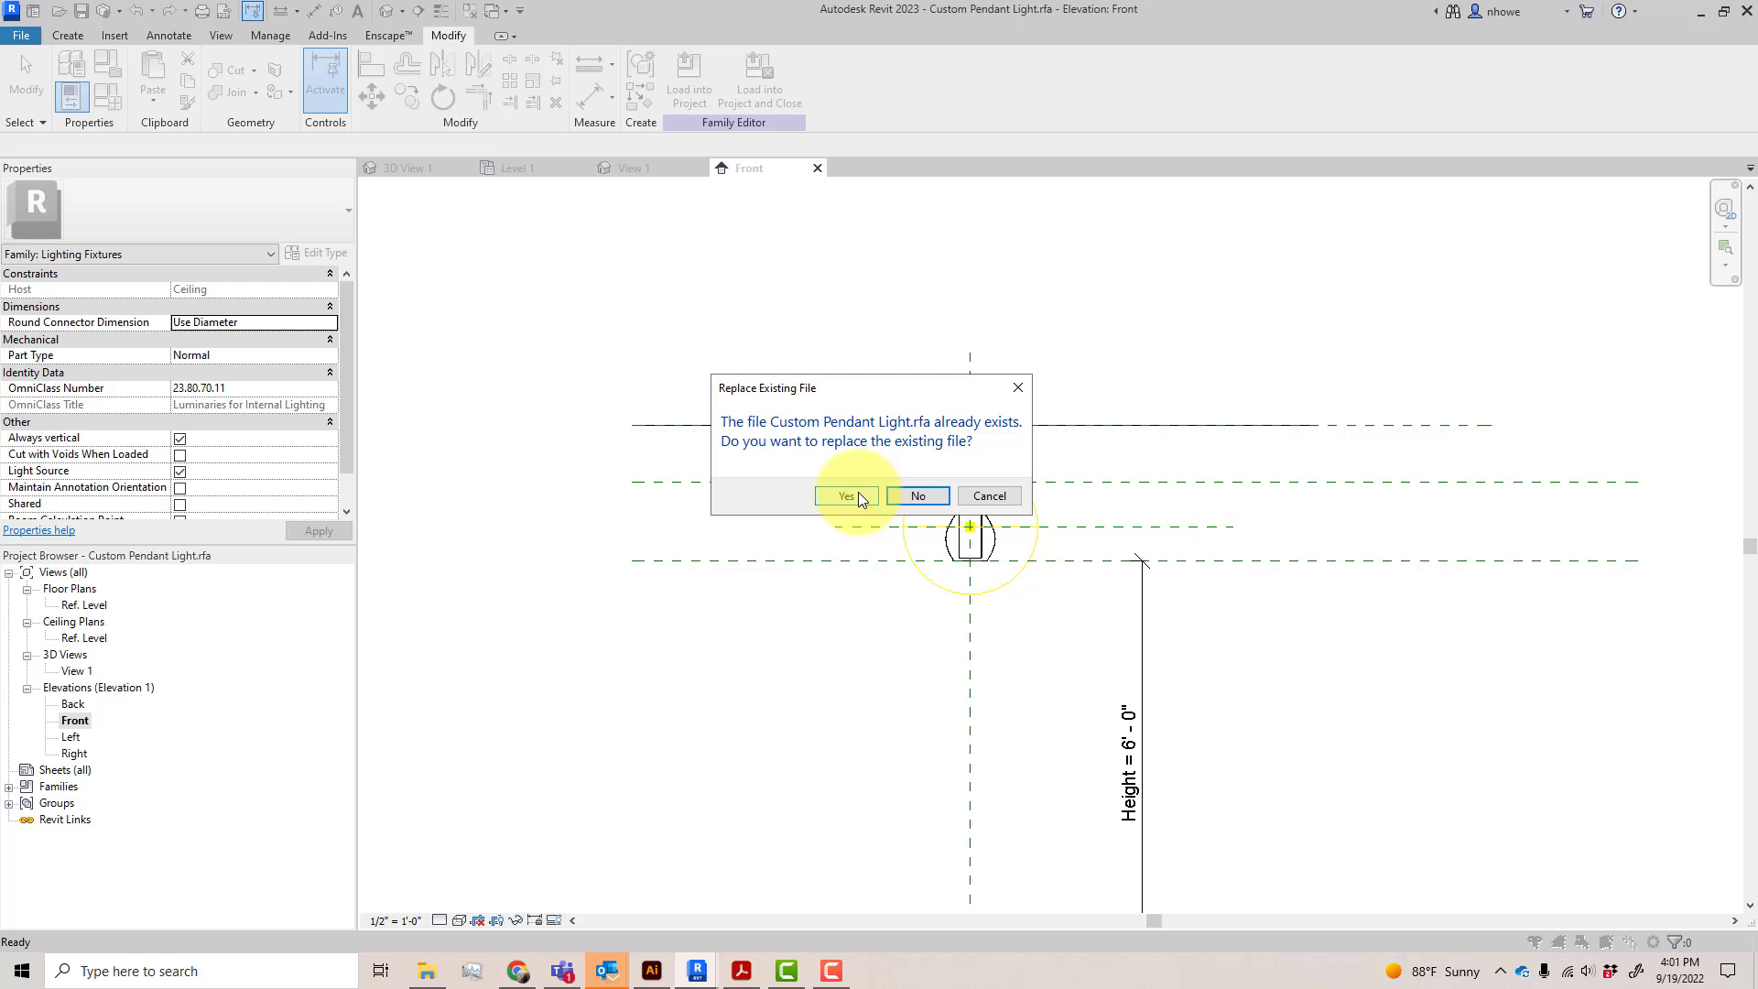
{"action": "left_click", "coordinate": [859, 495]}
{"action": "left_click", "coordinate": [846, 495]}
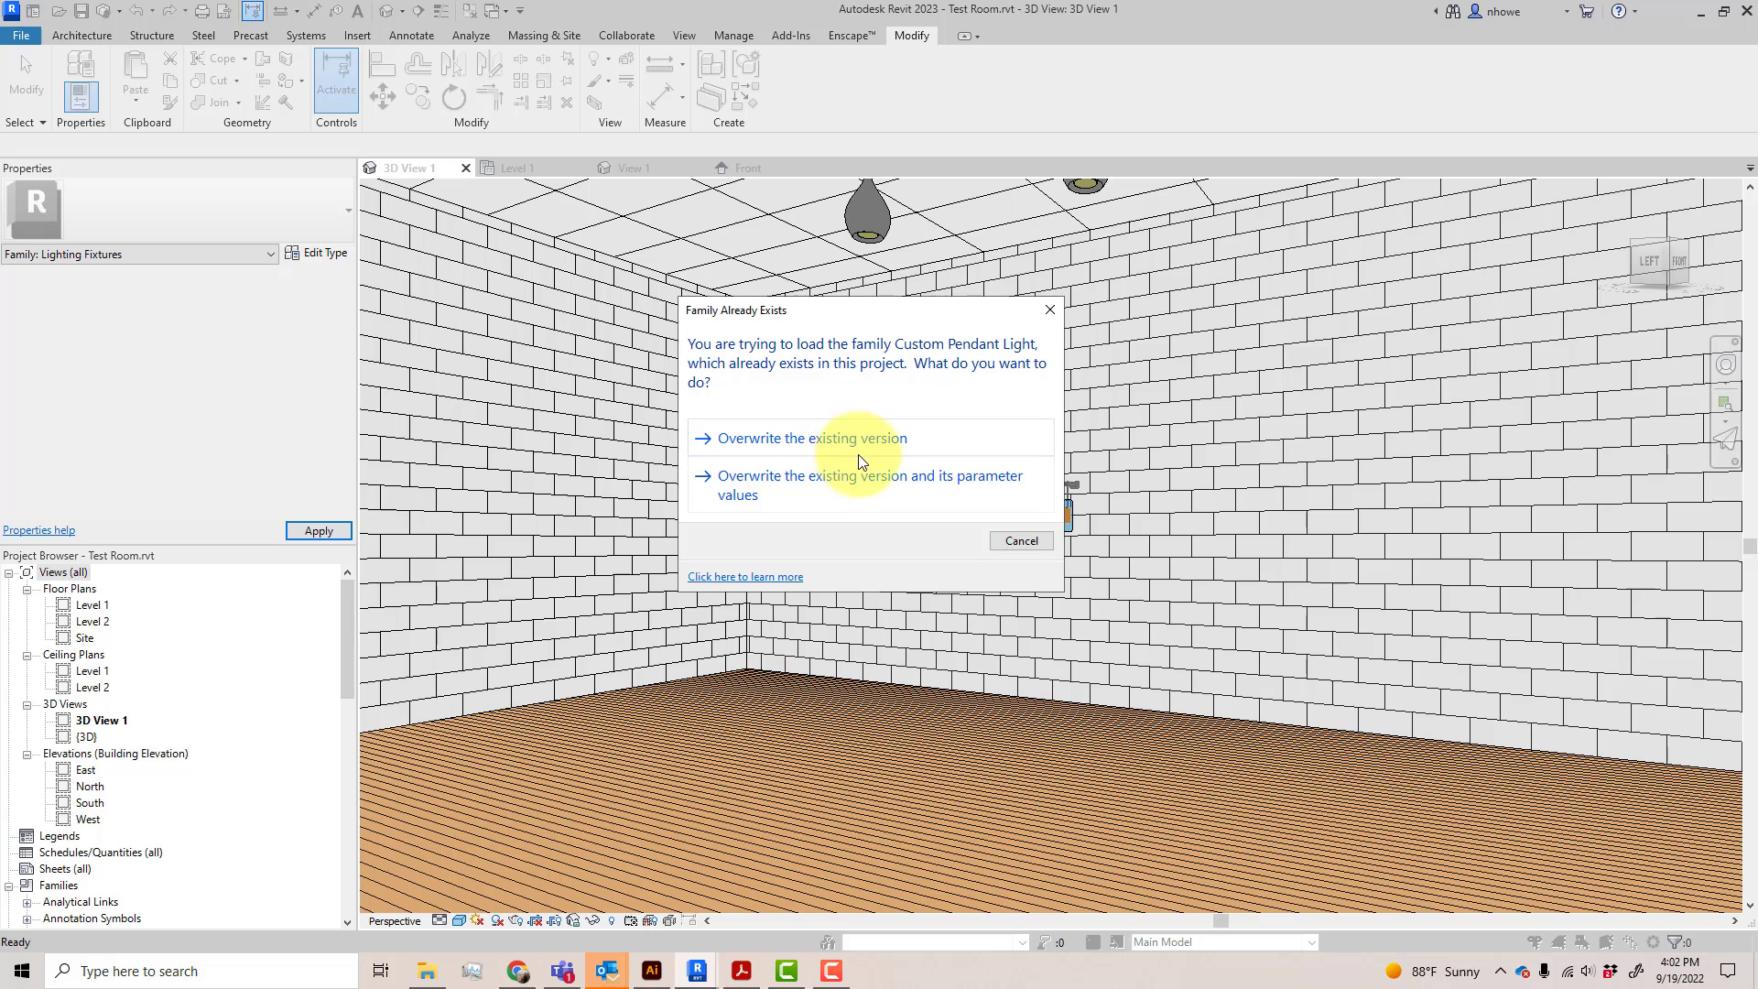
{"action": "left_click", "coordinate": [865, 487]}
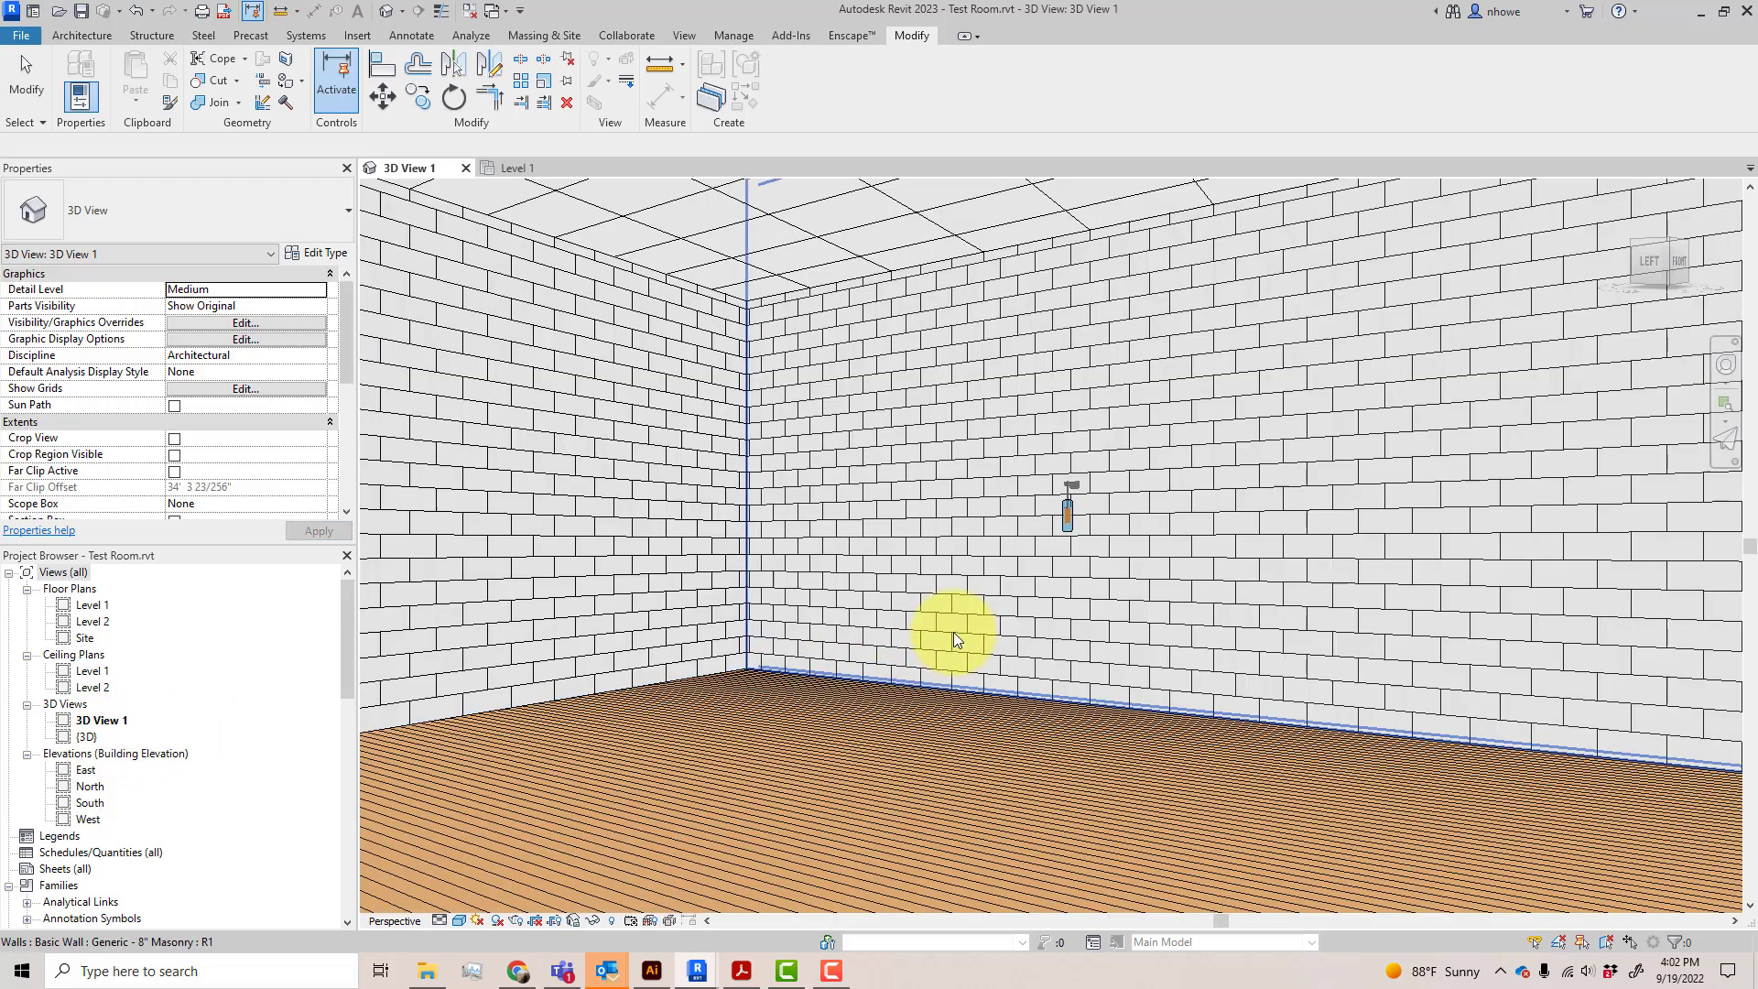
{"action": "scroll", "coordinate": [953, 631], "scroll_direction": "down", "scroll_amount": 2}
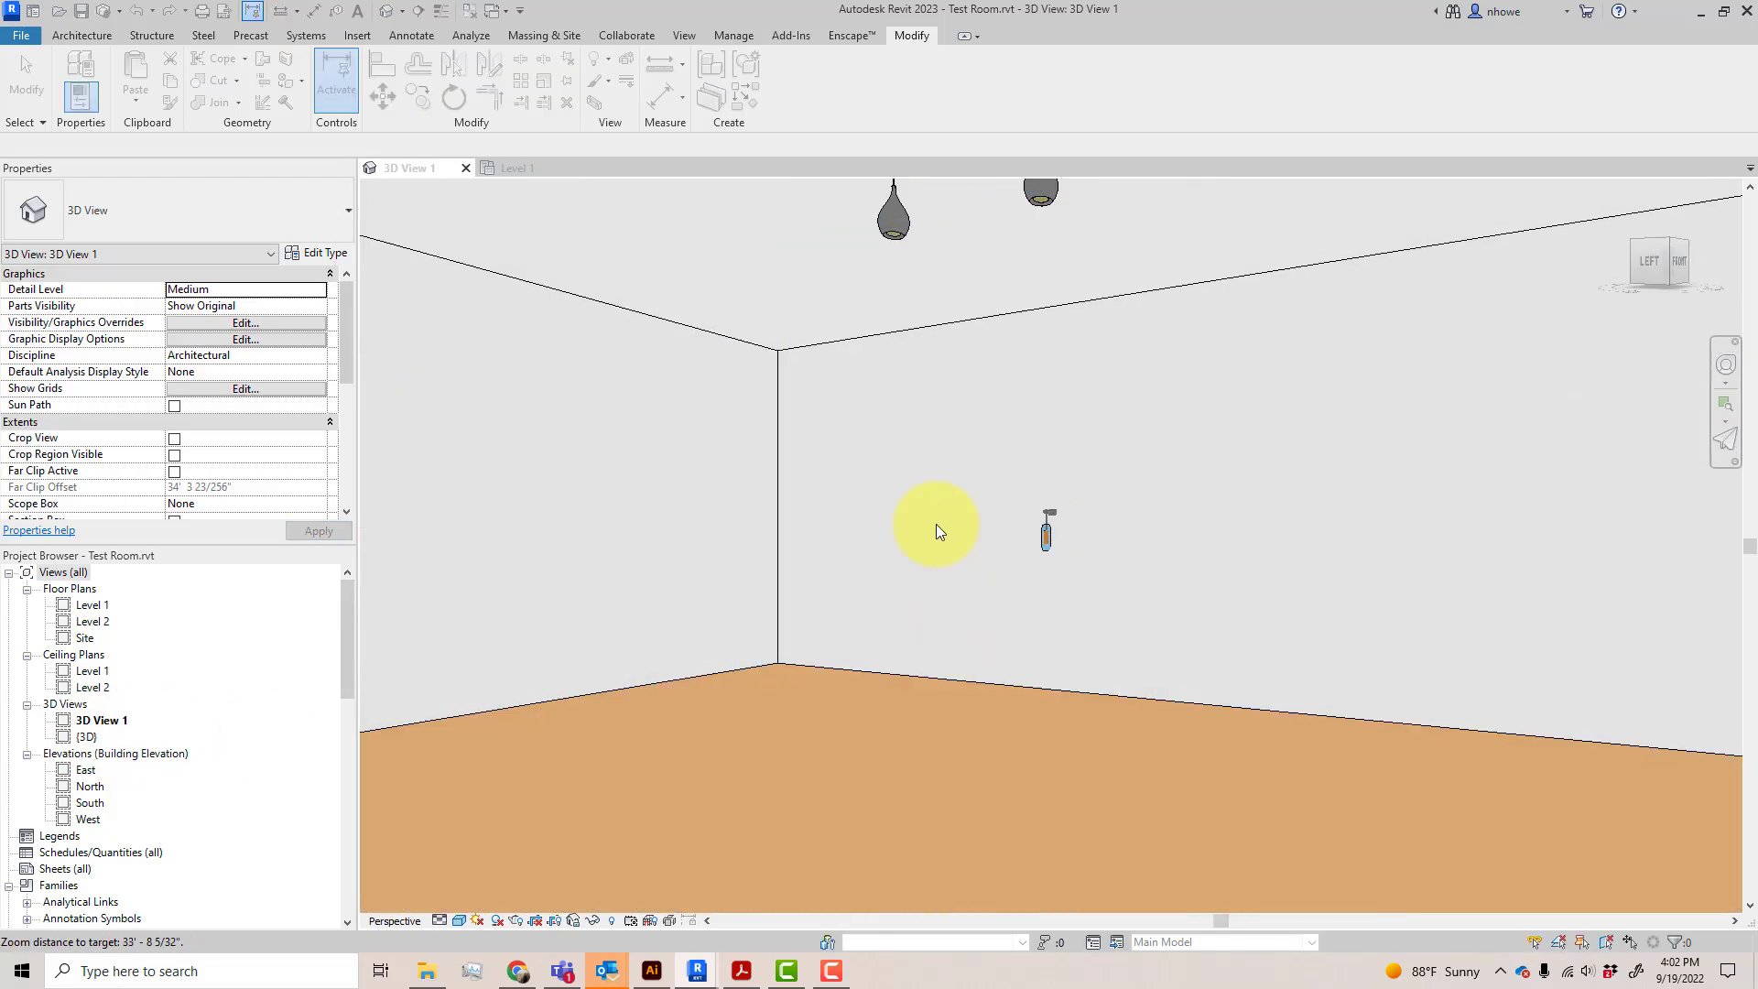
Set the Height of the nearest of the three pendant lights to 8' in the Test Room's 3D view
{"action": "scroll", "coordinate": [936, 524], "scroll_direction": "down", "scroll_amount": 2}
{"action": "scroll", "coordinate": [971, 427], "scroll_direction": "up", "scroll_amount": 2}
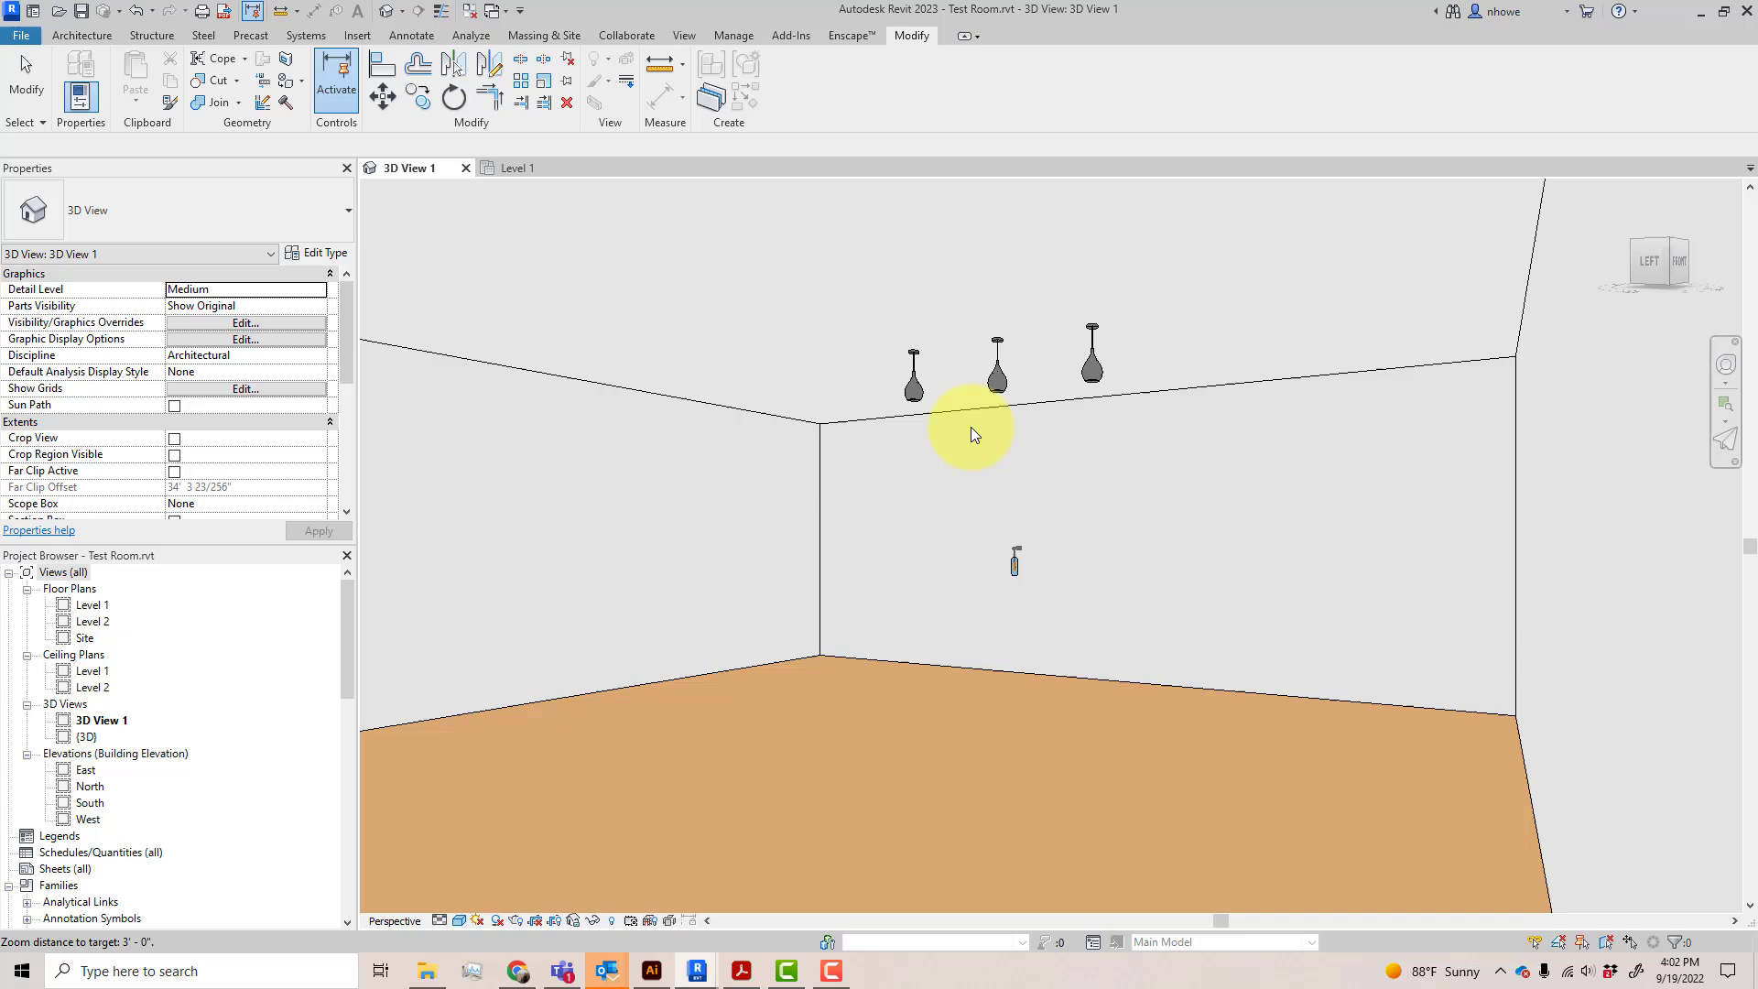
{"action": "left_click", "coordinate": [1002, 379]}
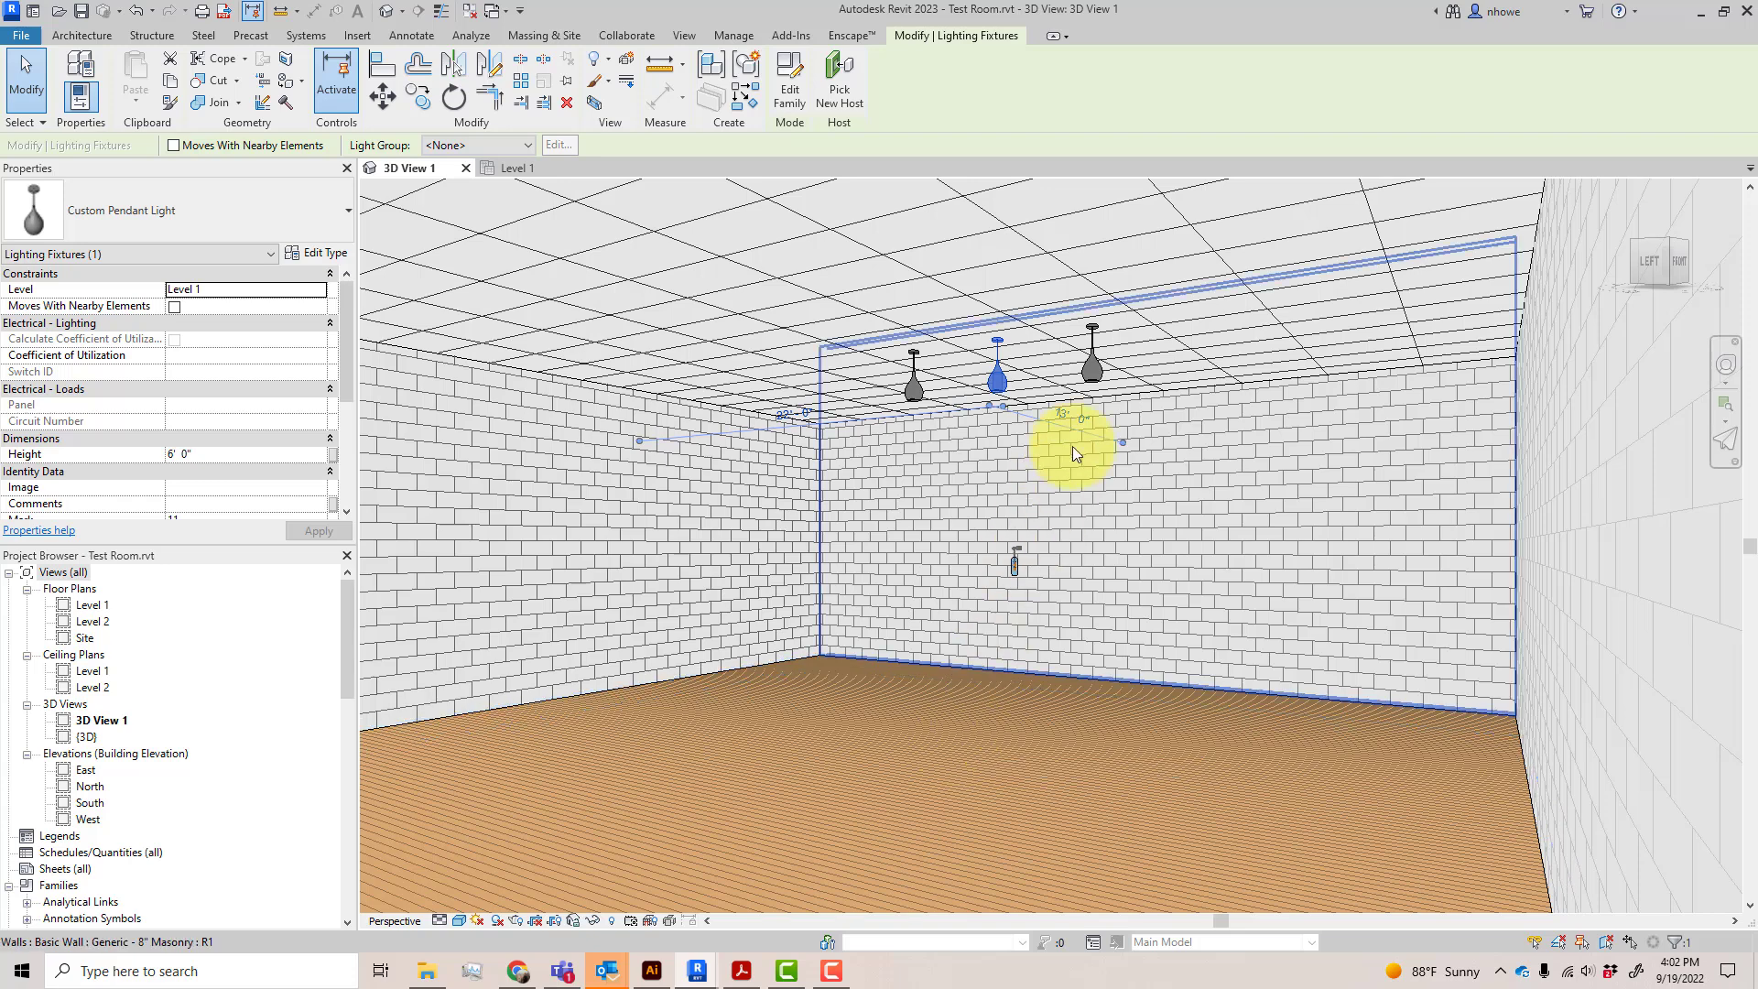
{"action": "left_click", "coordinate": [1098, 376]}
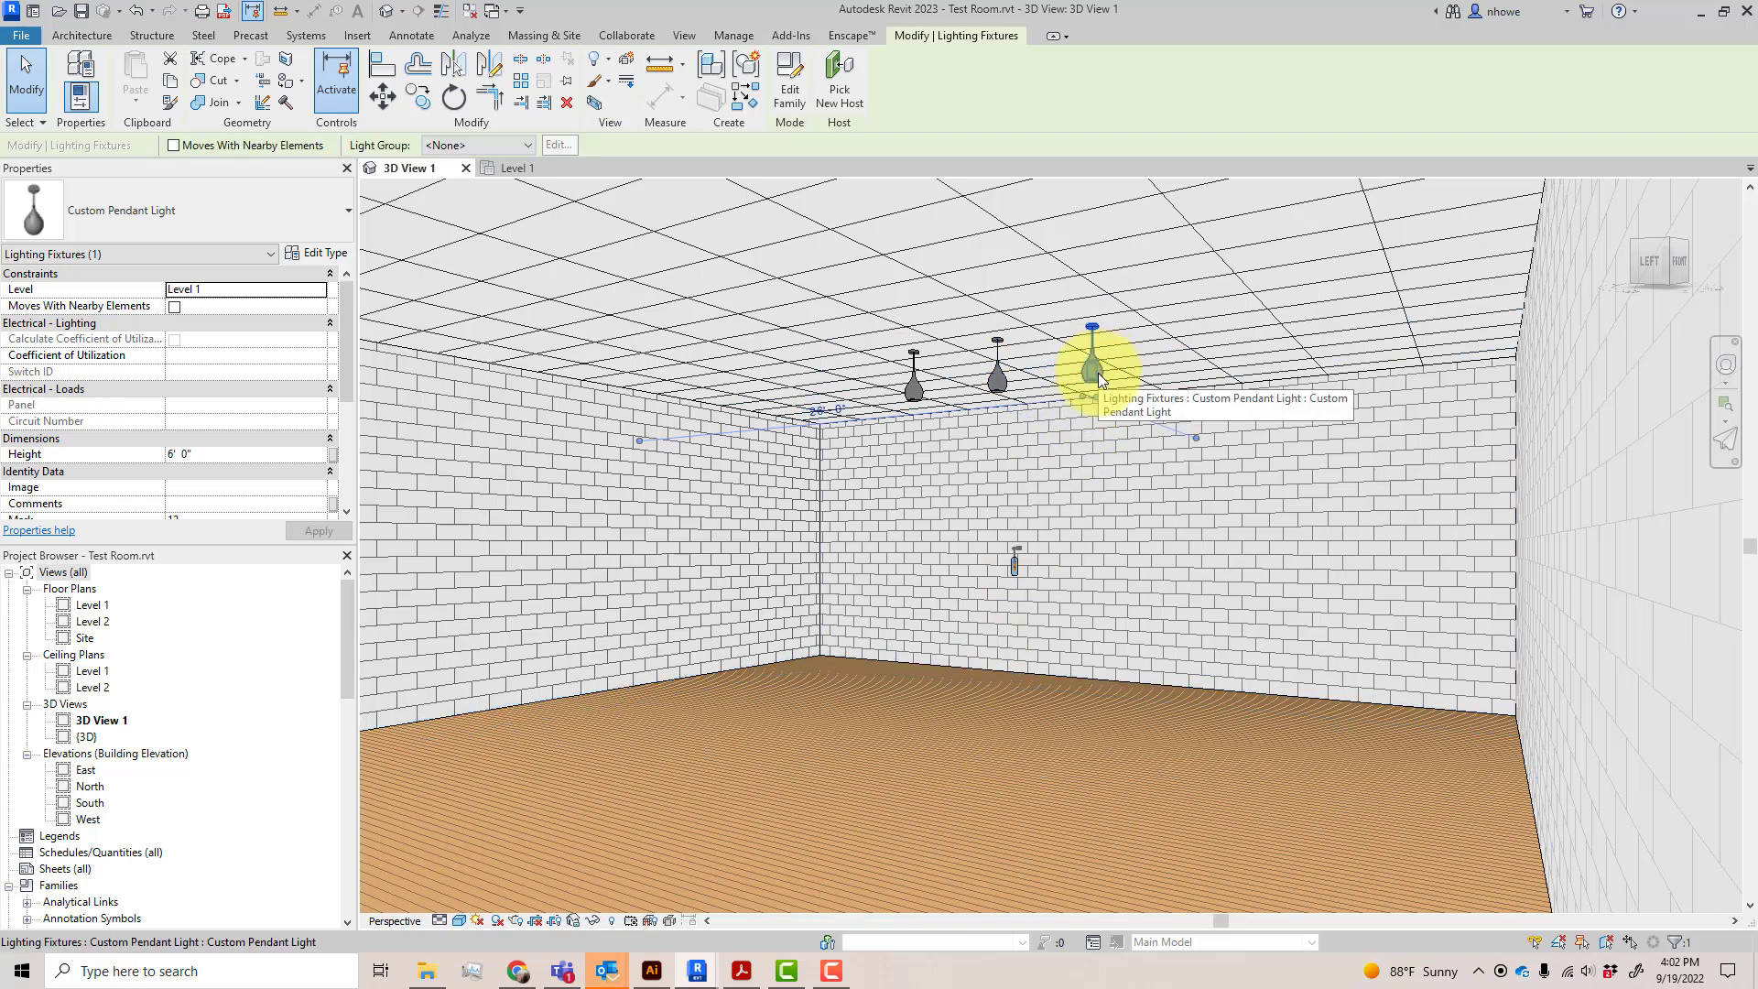
{"action": "left_click", "coordinate": [219, 455]}
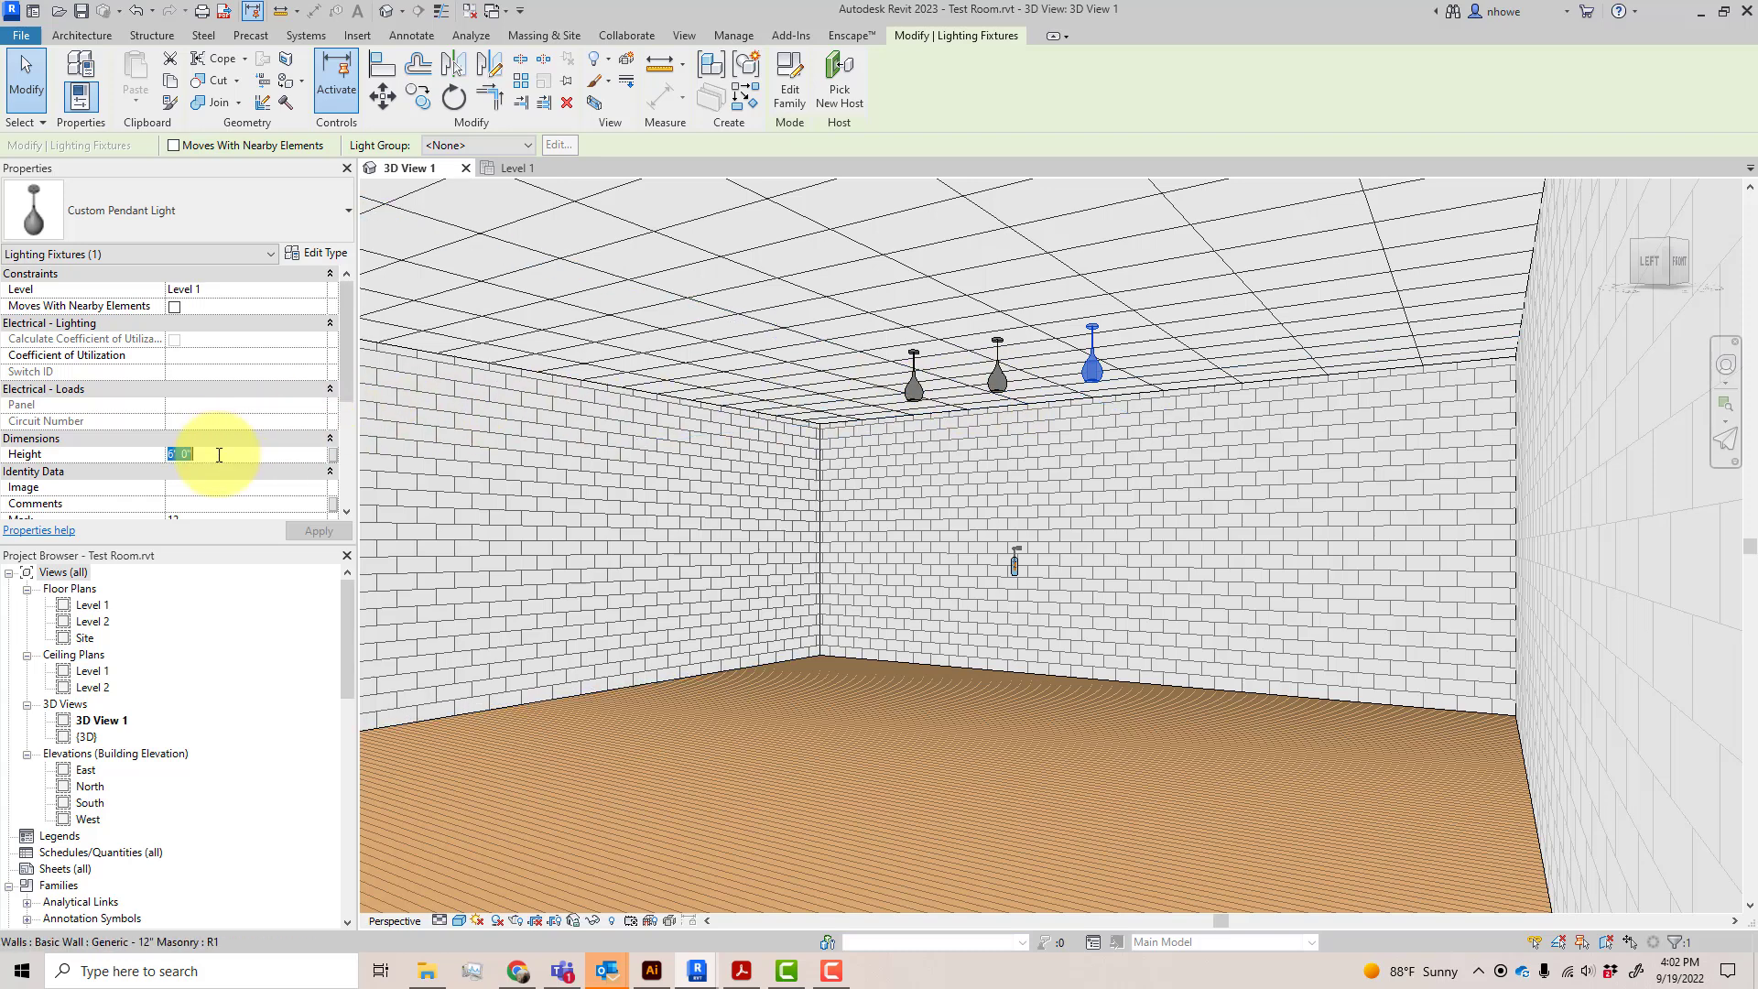
{"action": "type", "text": "8"}
{"action": "left_click", "coordinate": [319, 531]}
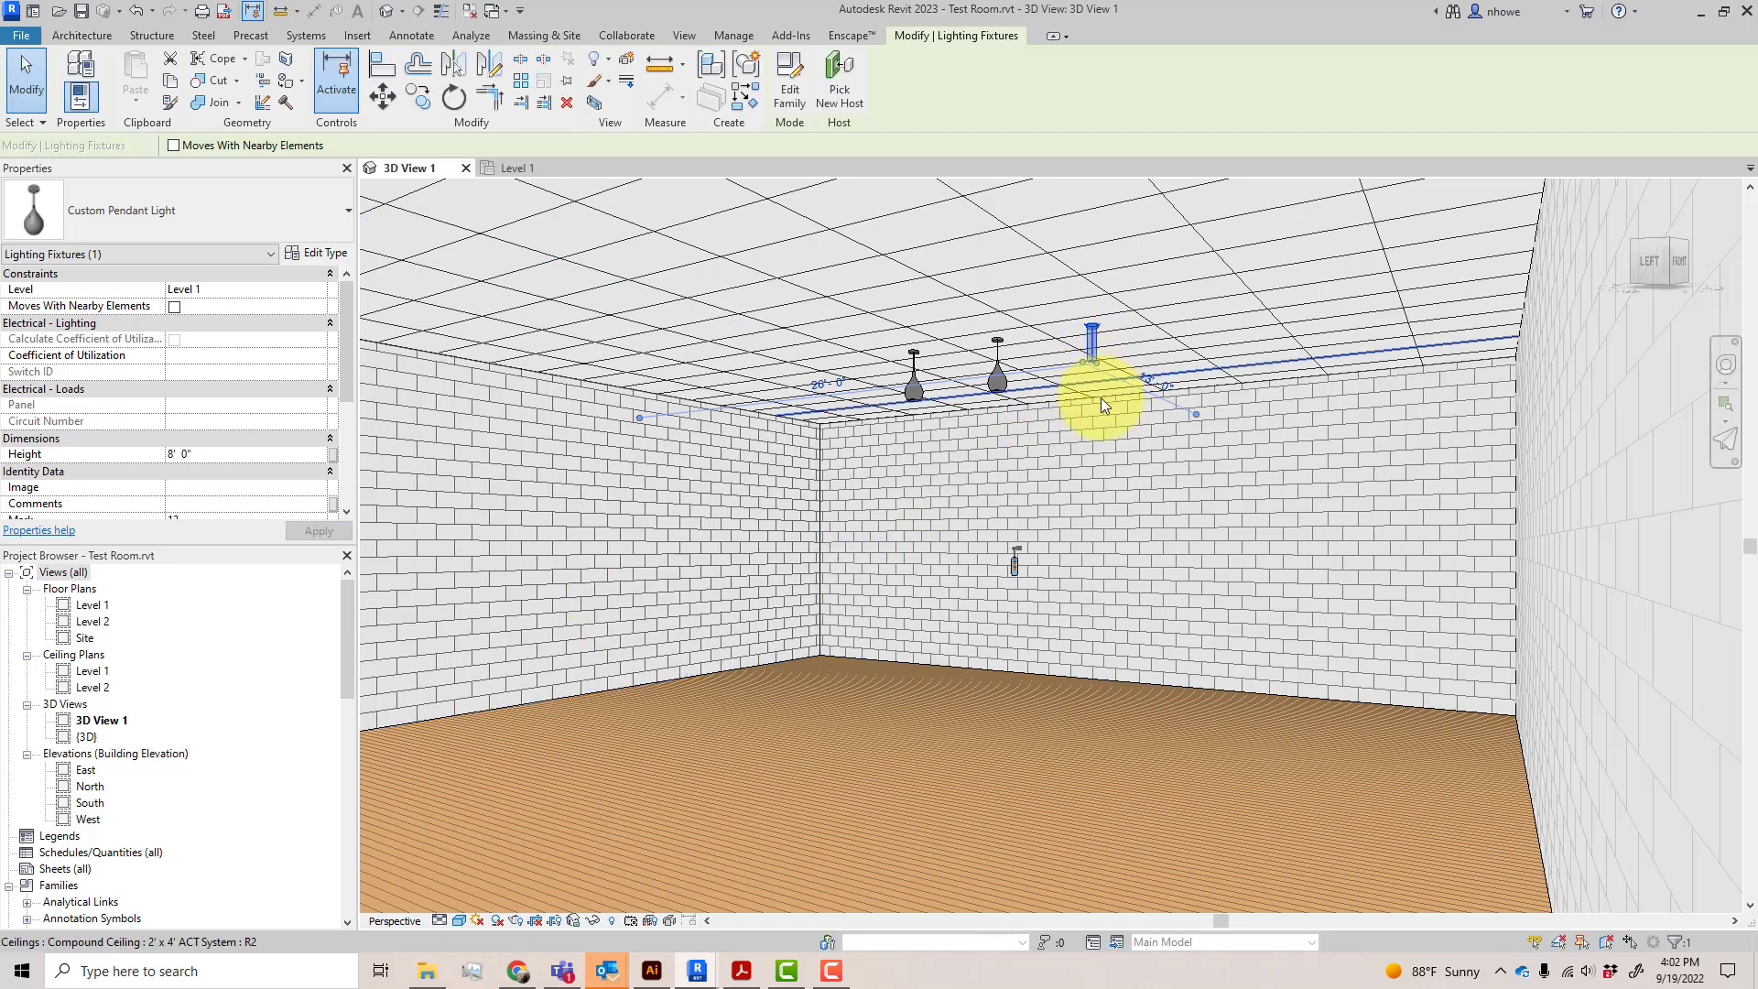
Set the selected pendant light's Height to 4' and clear the selection
{"action": "left_click", "coordinate": [228, 459]}
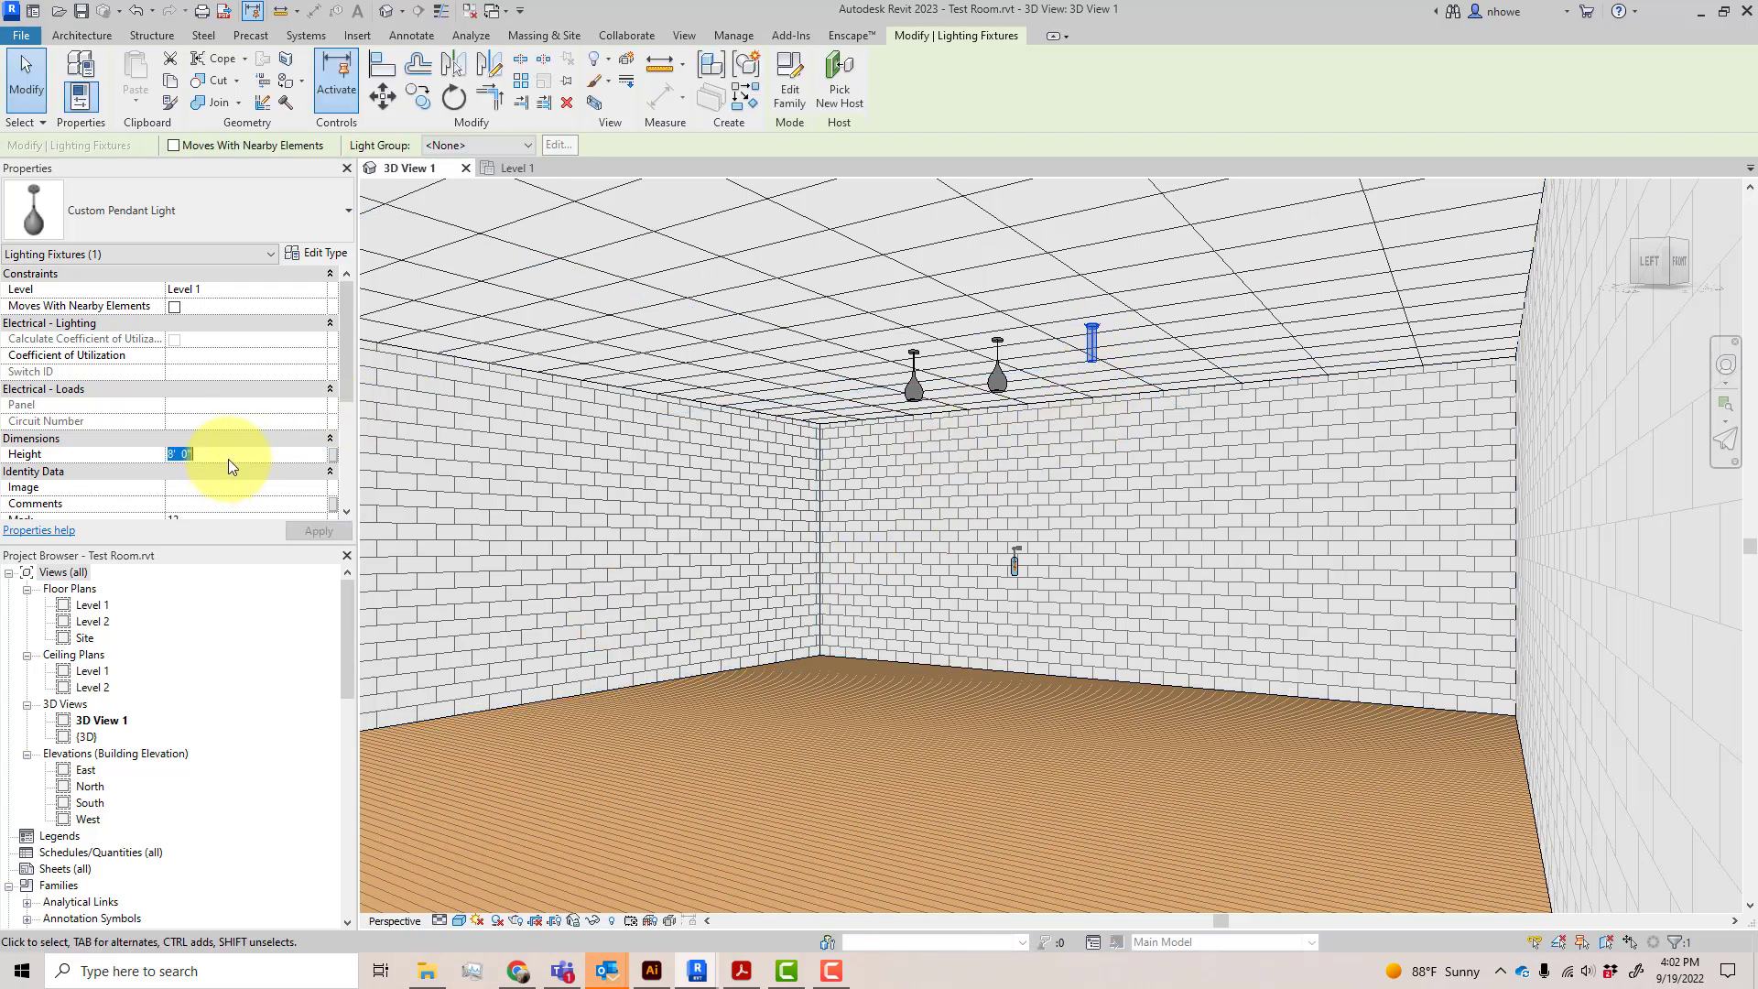
{"action": "type", "text": "4"}
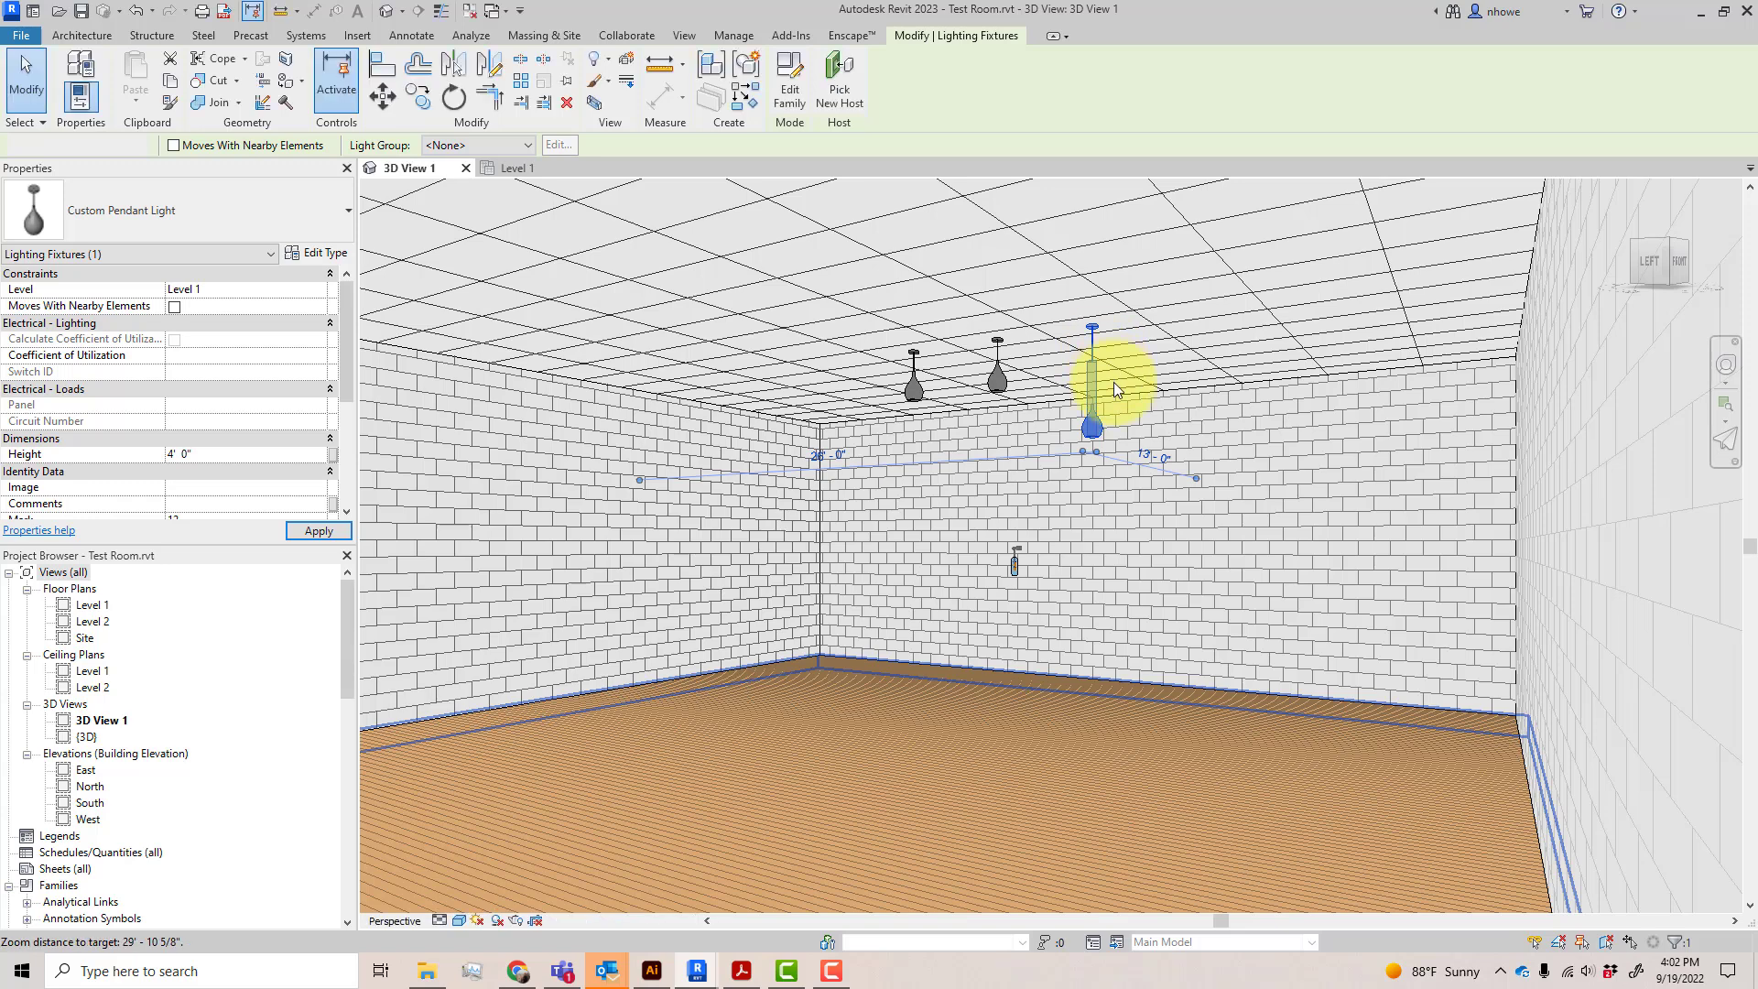
{"action": "scroll", "coordinate": [1133, 419], "scroll_direction": "up", "scroll_amount": 2}
{"action": "key", "text": "Escape"}
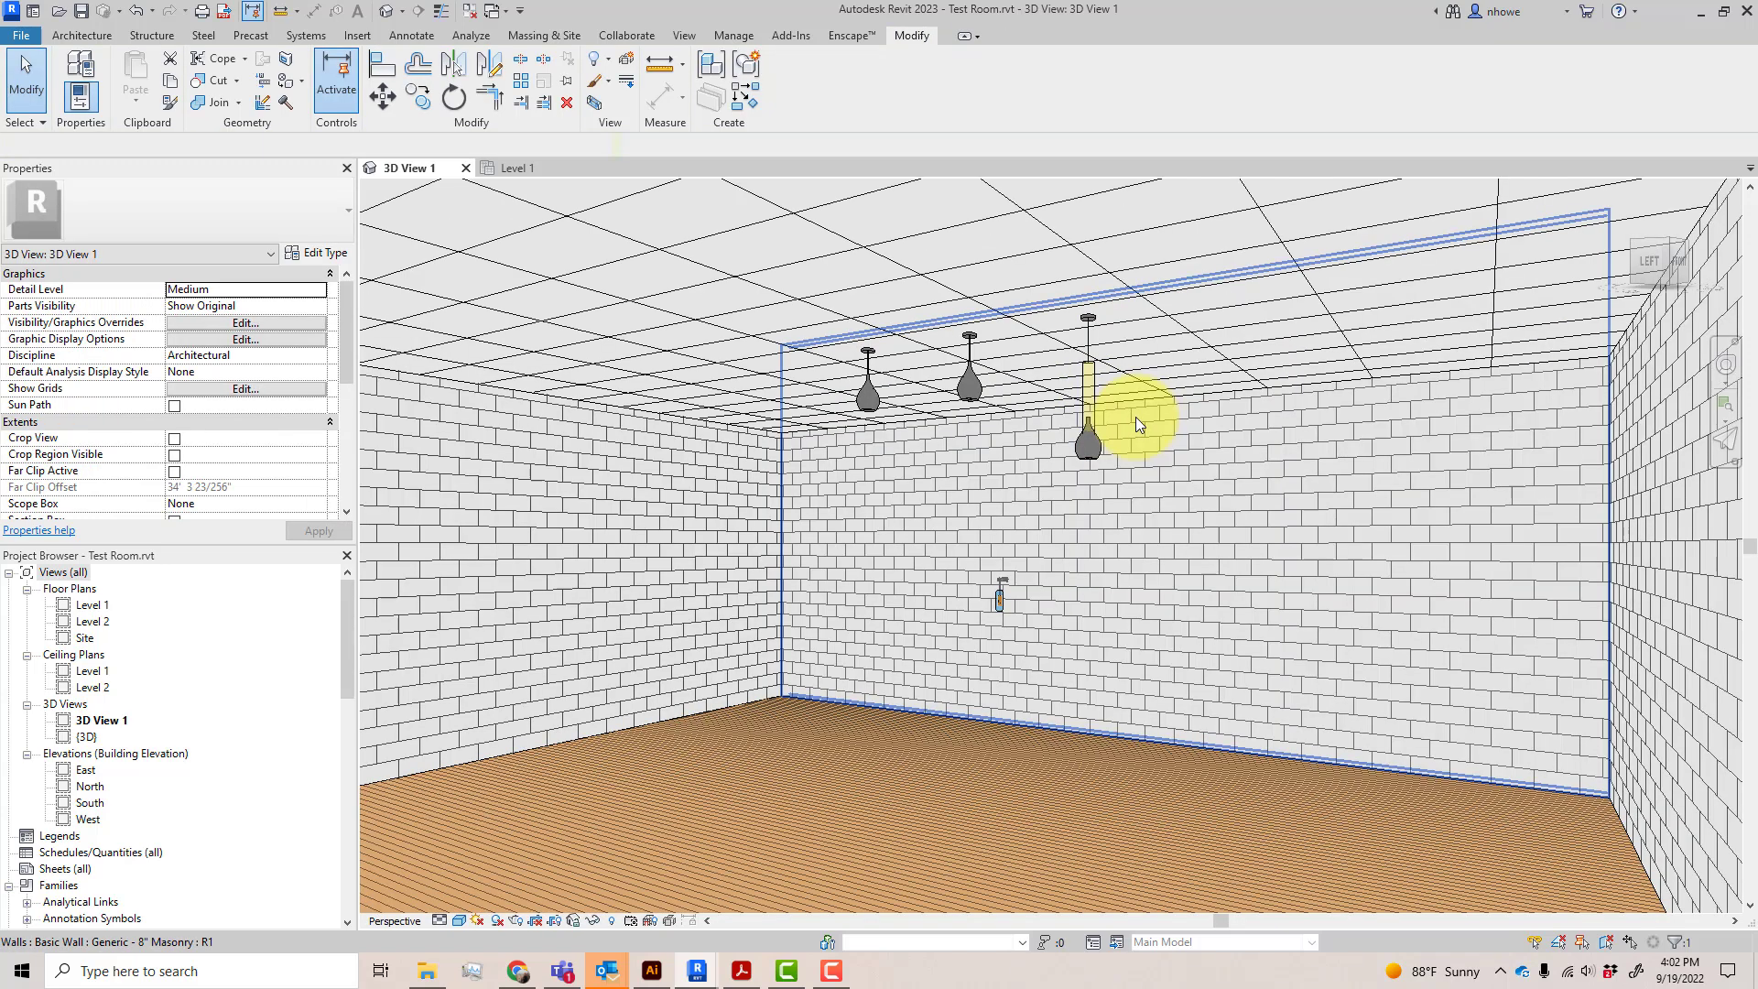
Open the Custom Pendant Light family for editing and inspect the void extrusion inside the shade in the Front elevation
{"action": "left_click", "coordinate": [1095, 458]}
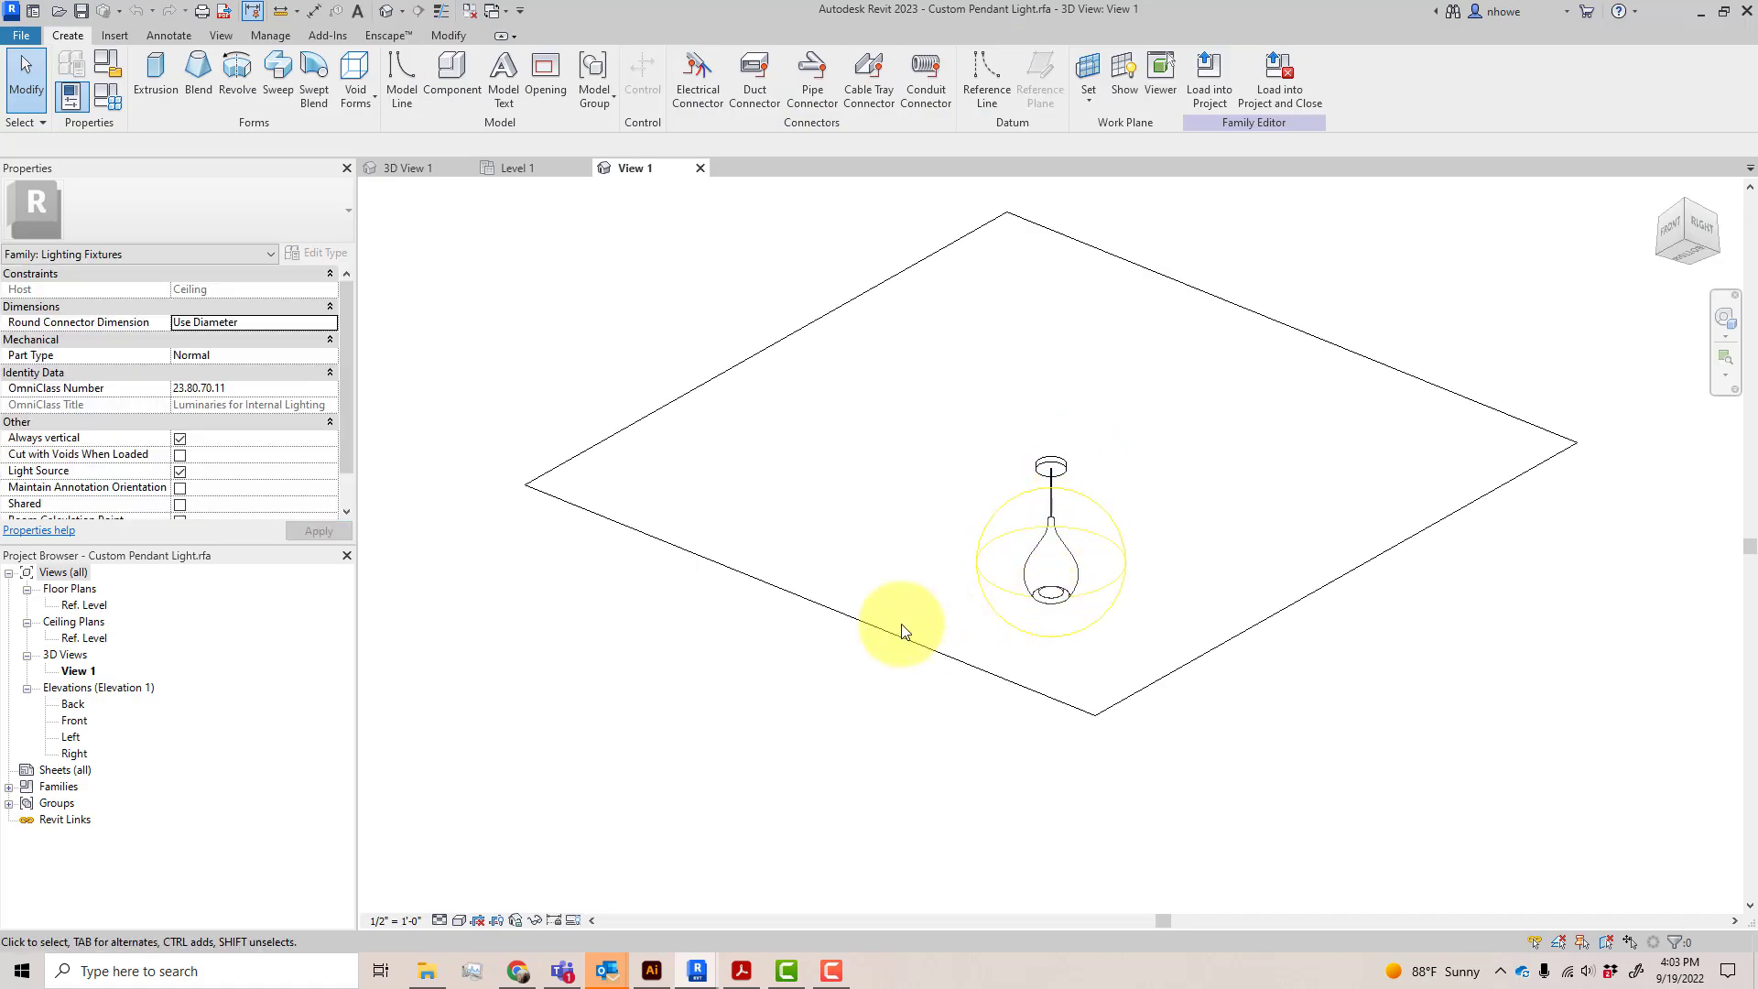
{"action": "double_click", "coordinate": [74, 722]}
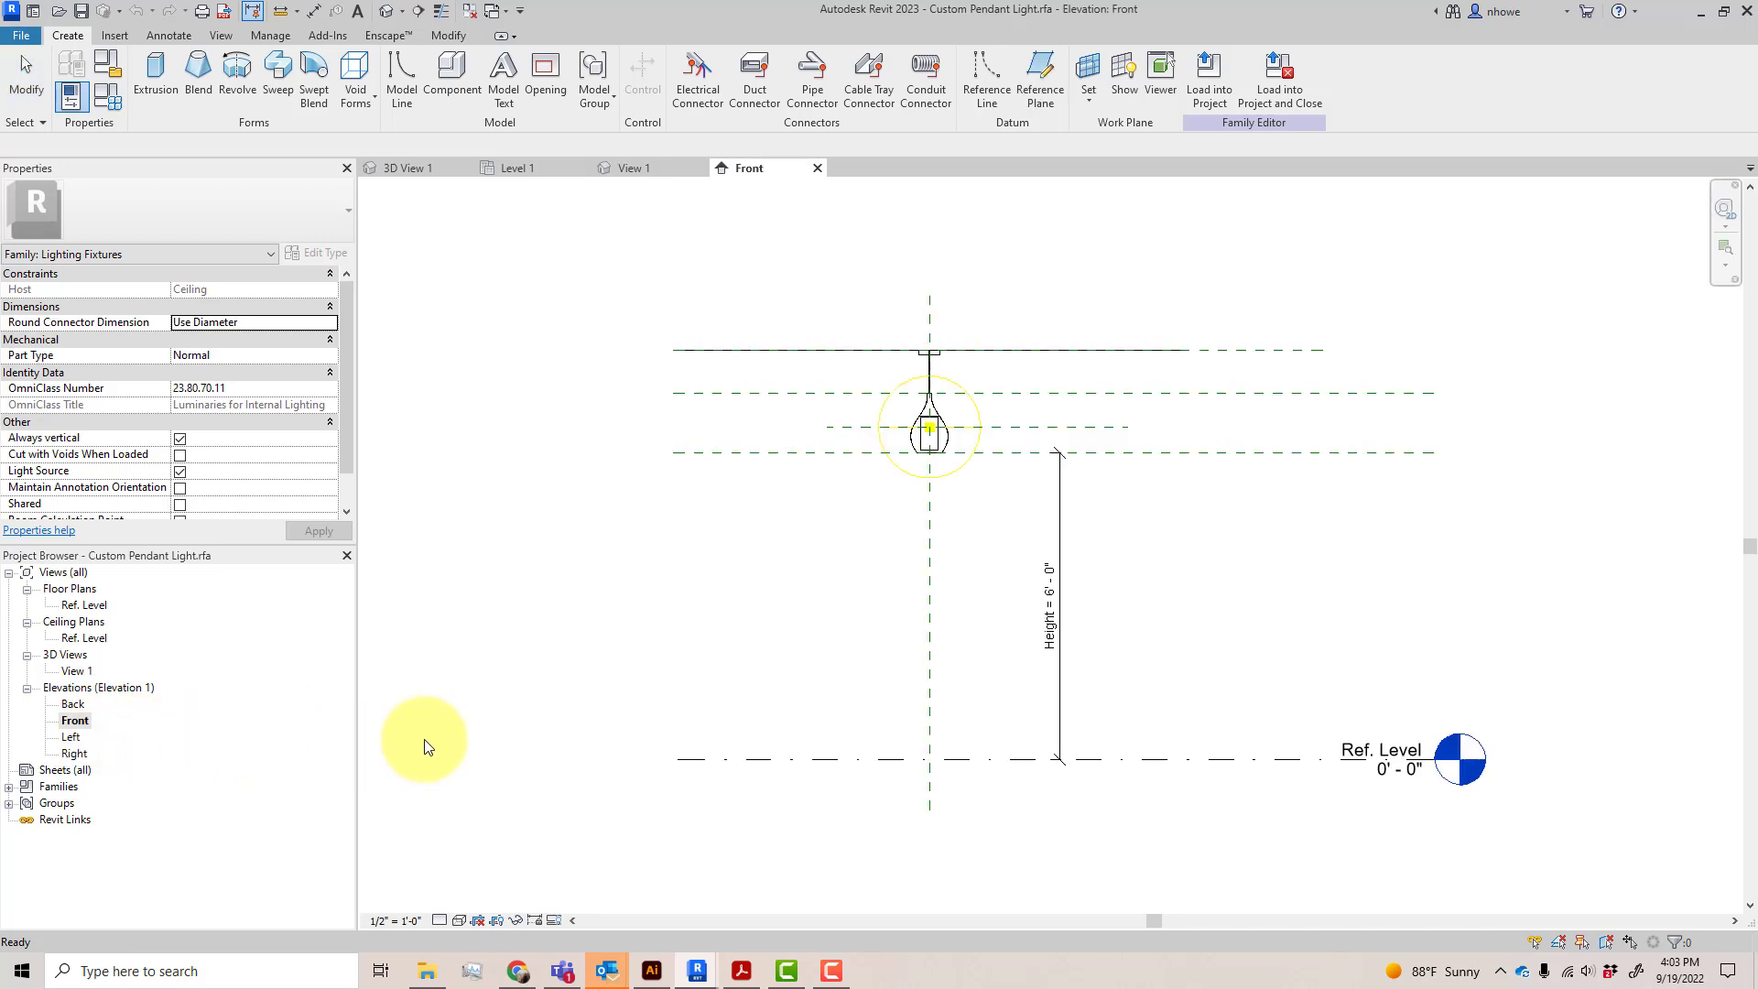
{"action": "scroll", "coordinate": [986, 454], "scroll_direction": "up", "scroll_amount": 6}
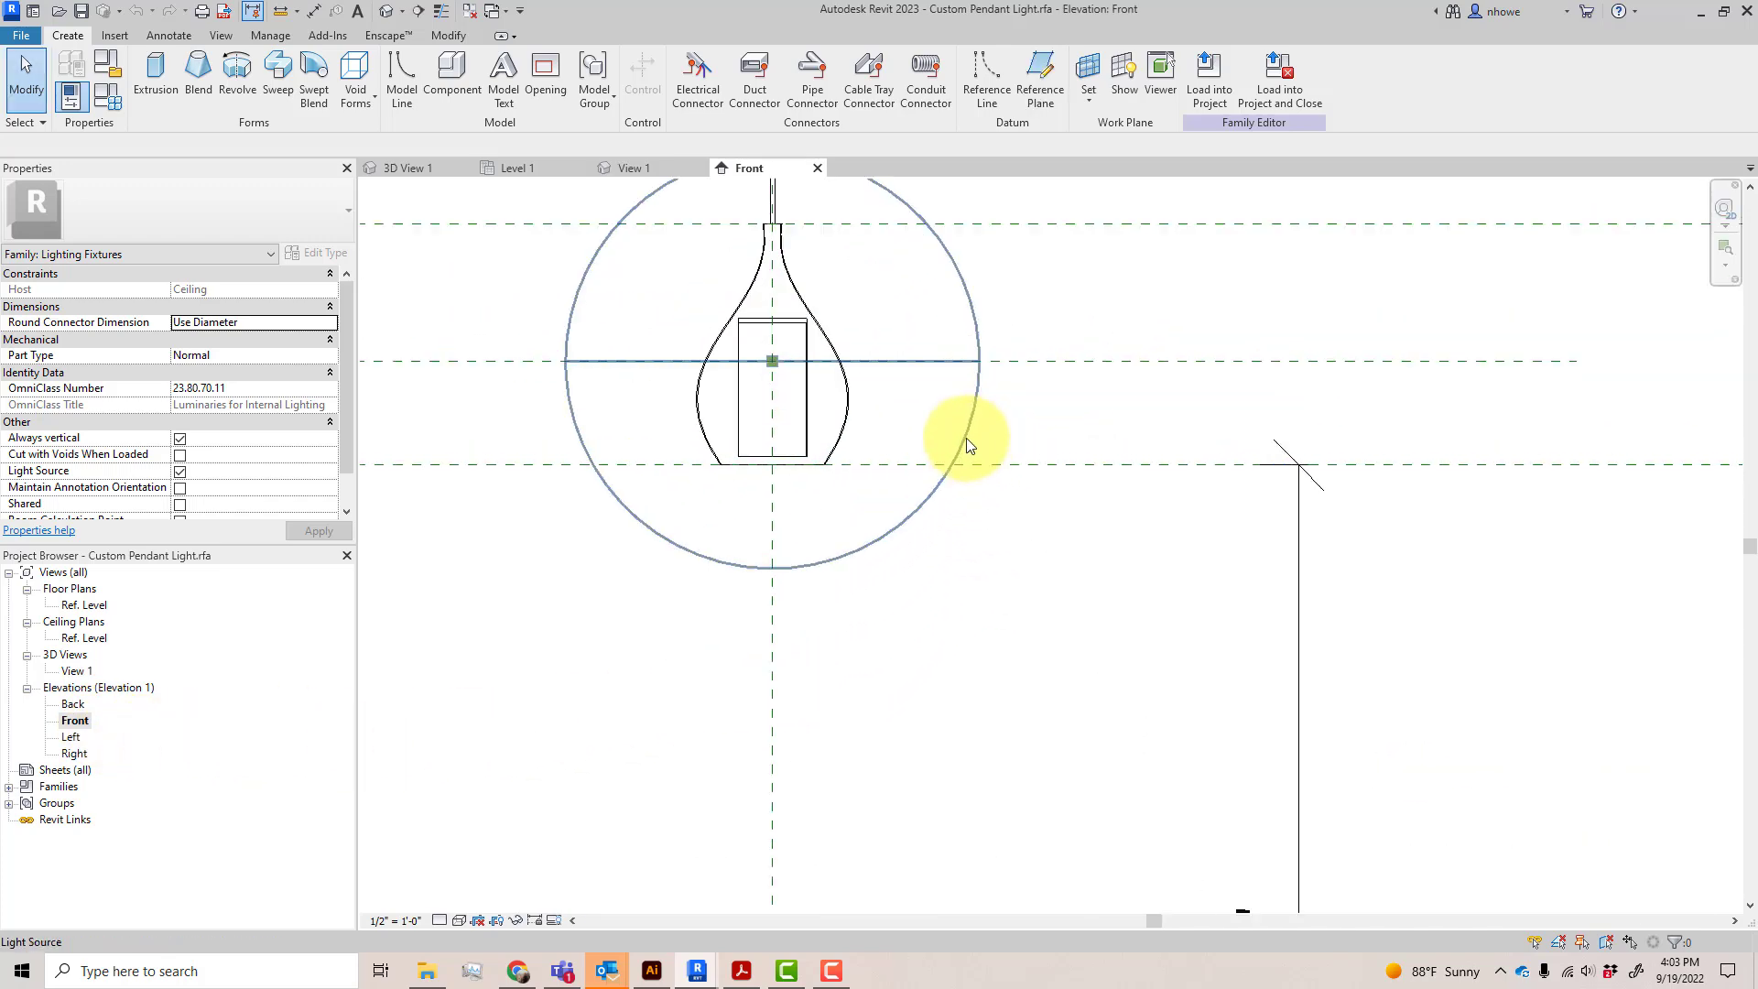
{"action": "left_click", "coordinate": [788, 397]}
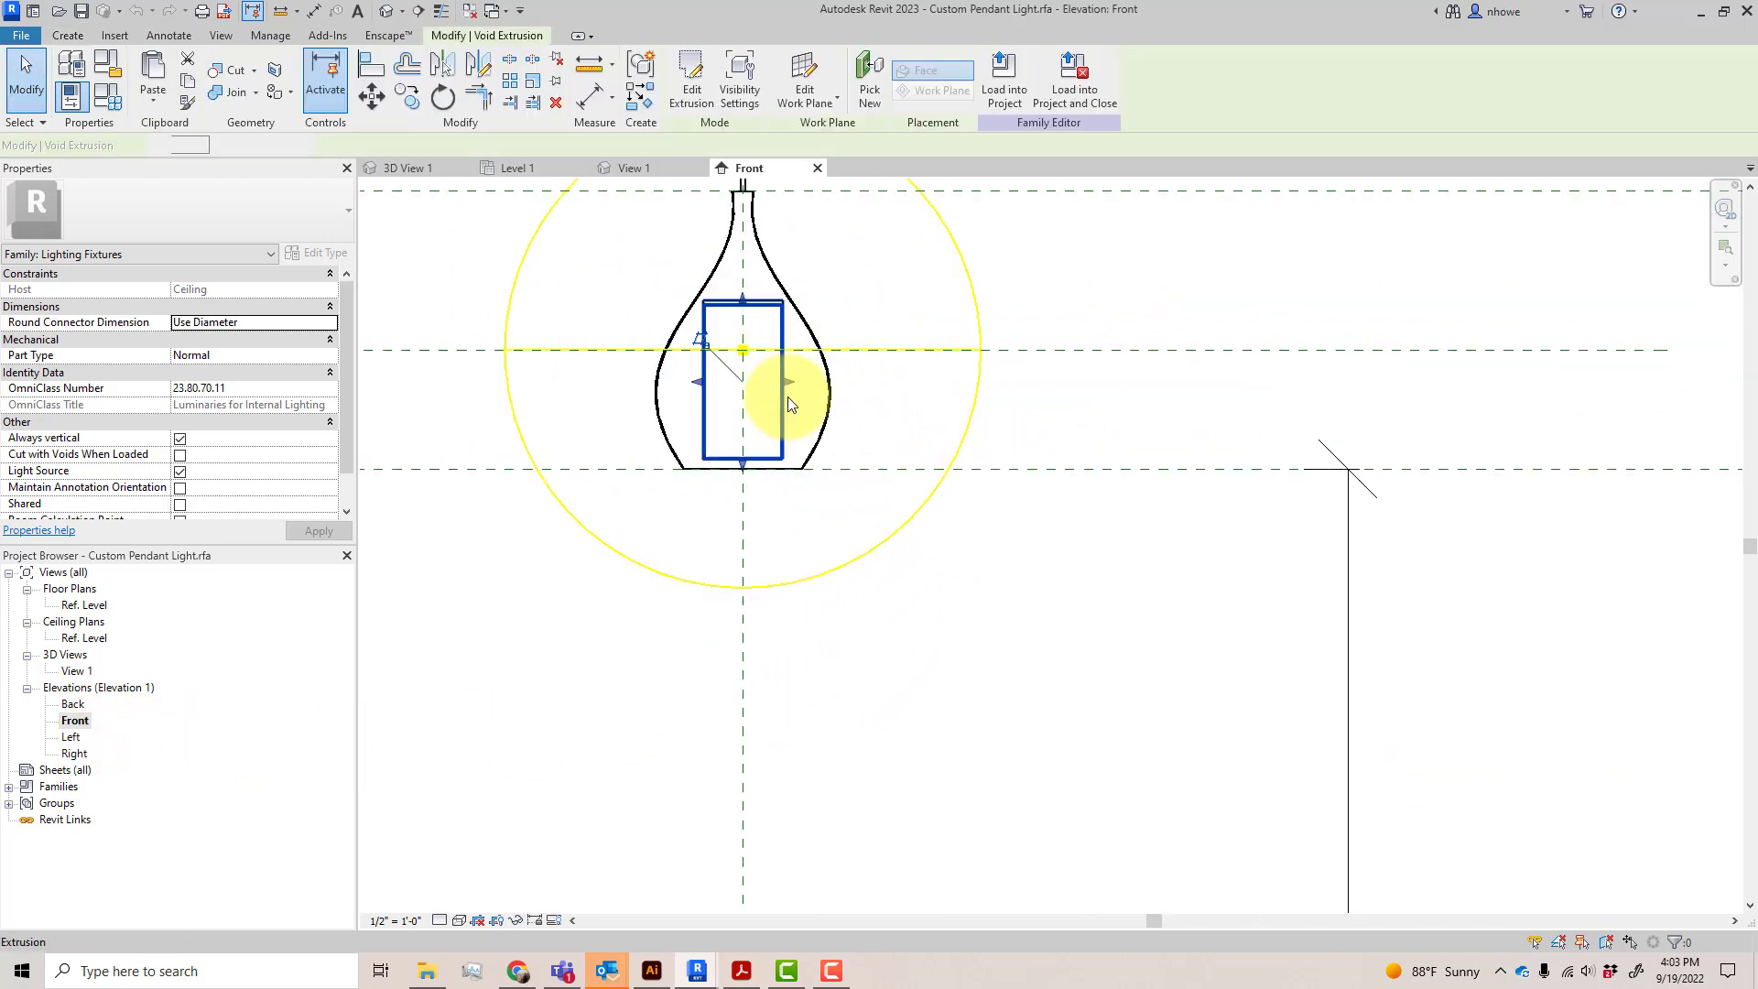
{"action": "left_click", "coordinate": [910, 398]}
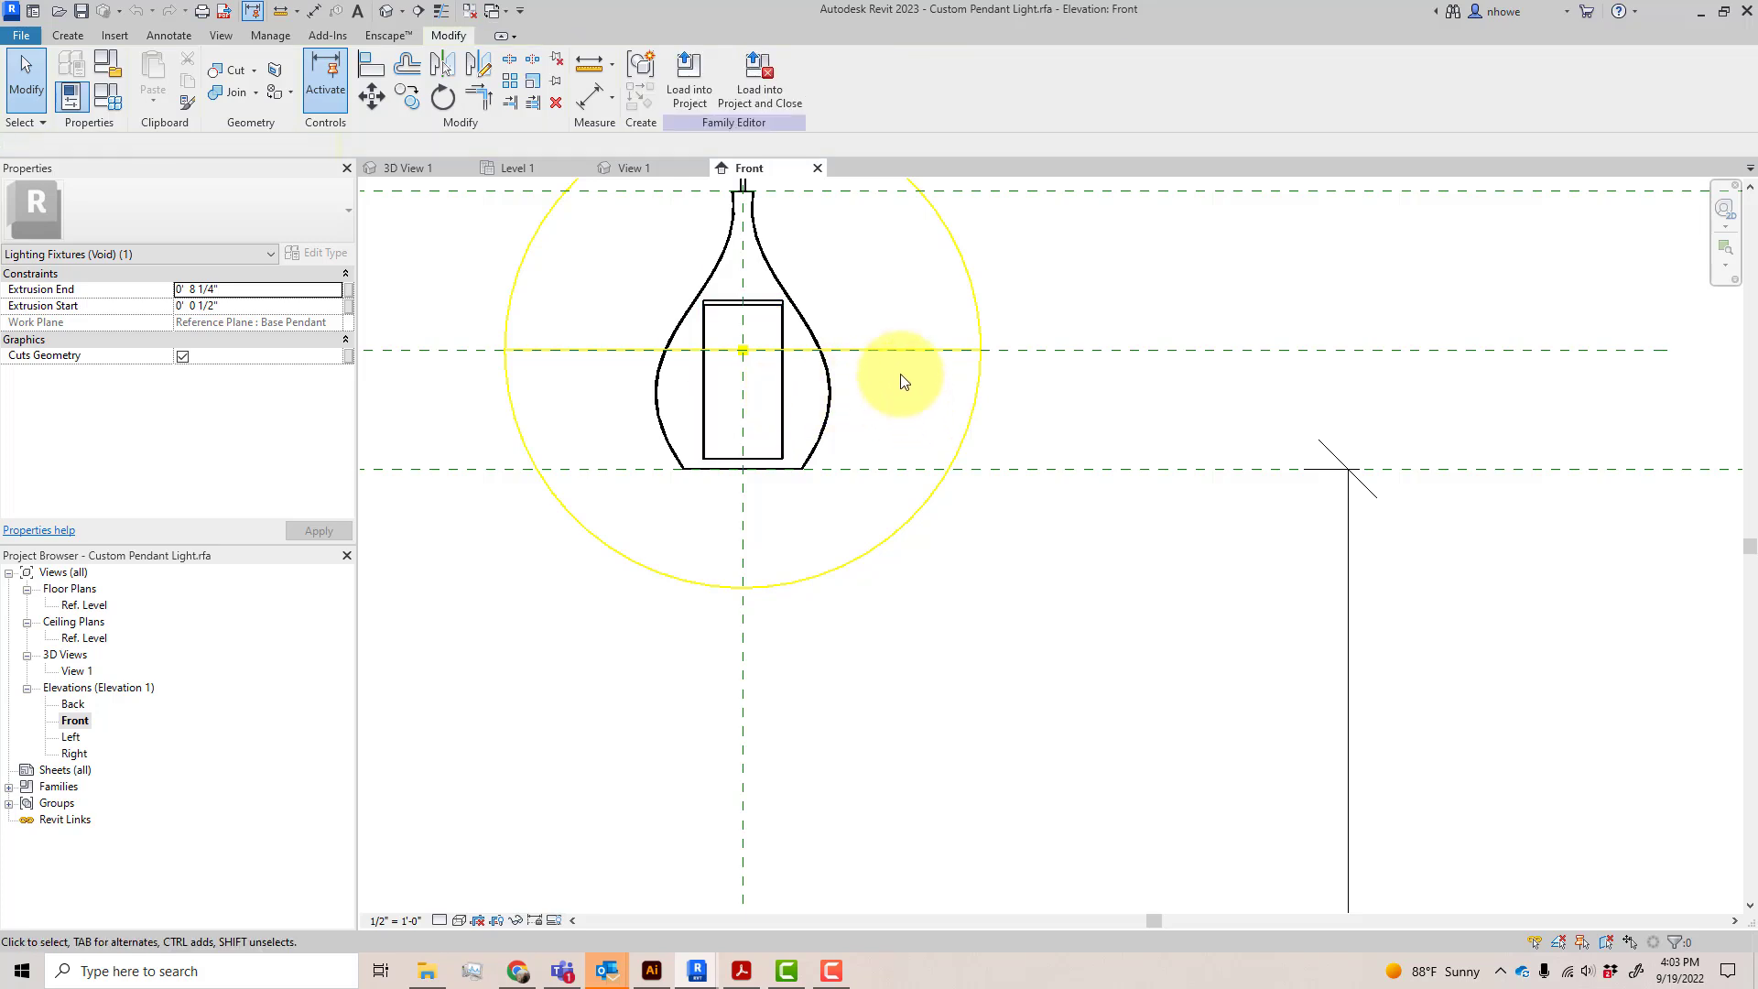
Dimension from the upper face of the cylinder inside the shade to the Base Pendant reference plane
{"action": "left_click", "coordinate": [586, 108]}
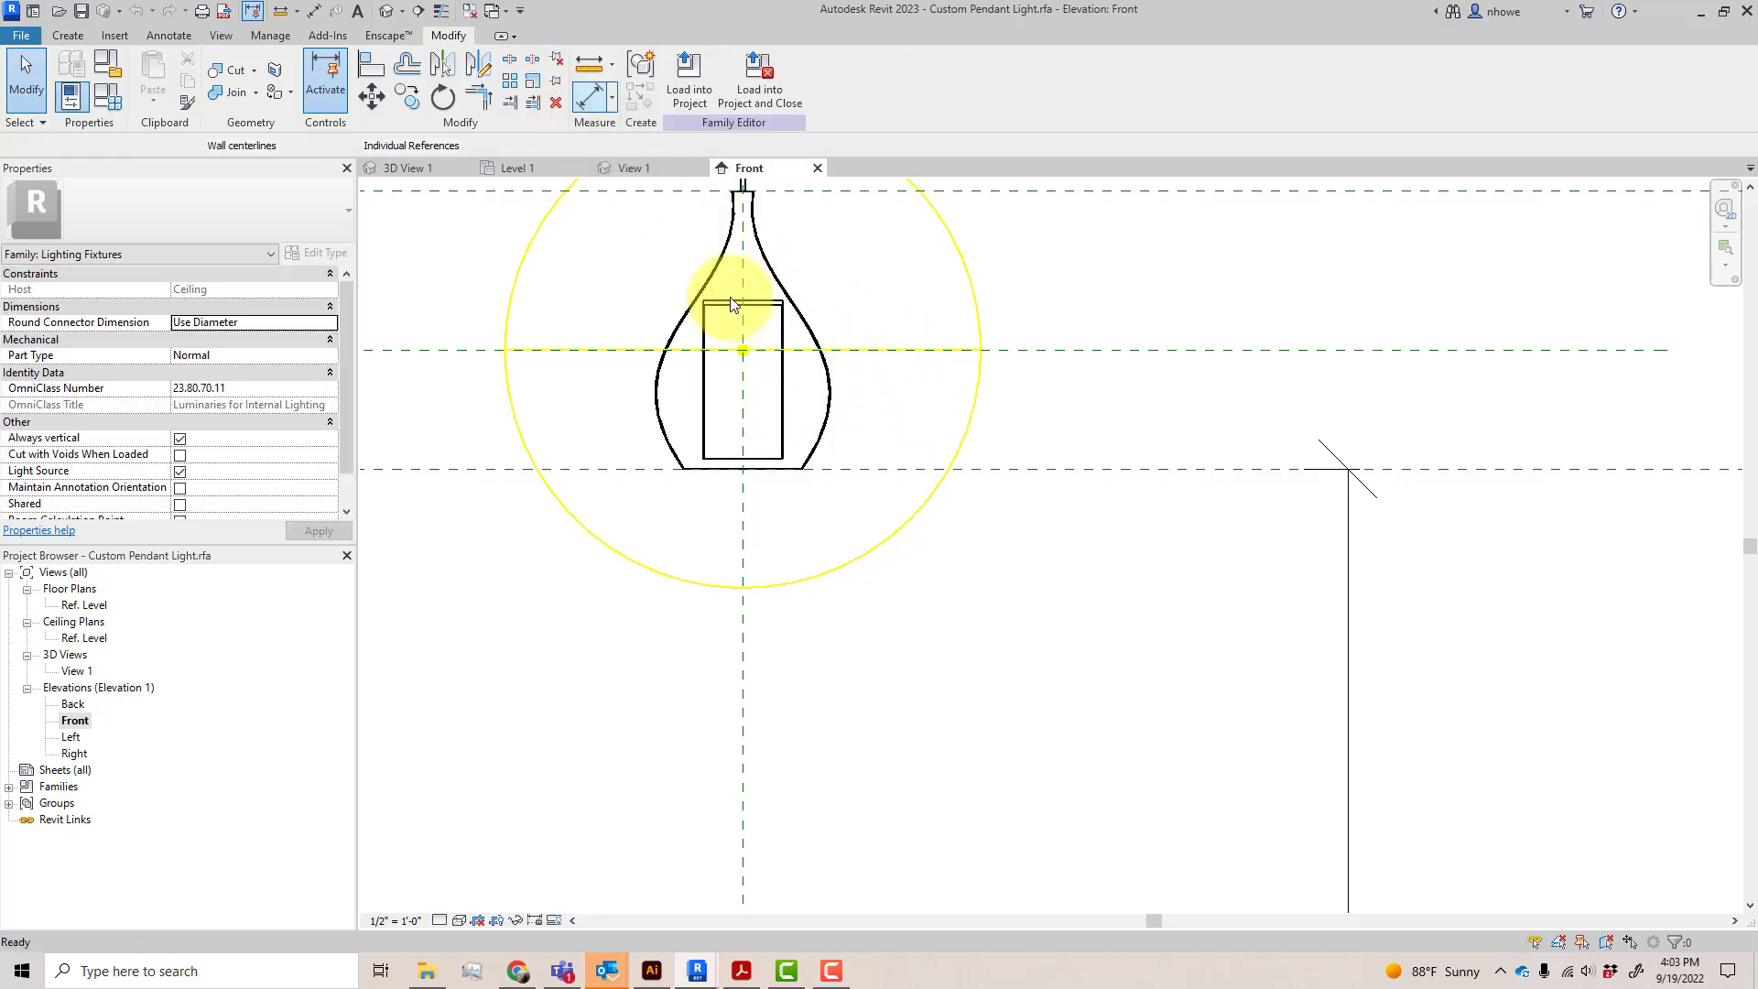
{"action": "left_click", "coordinate": [724, 300]}
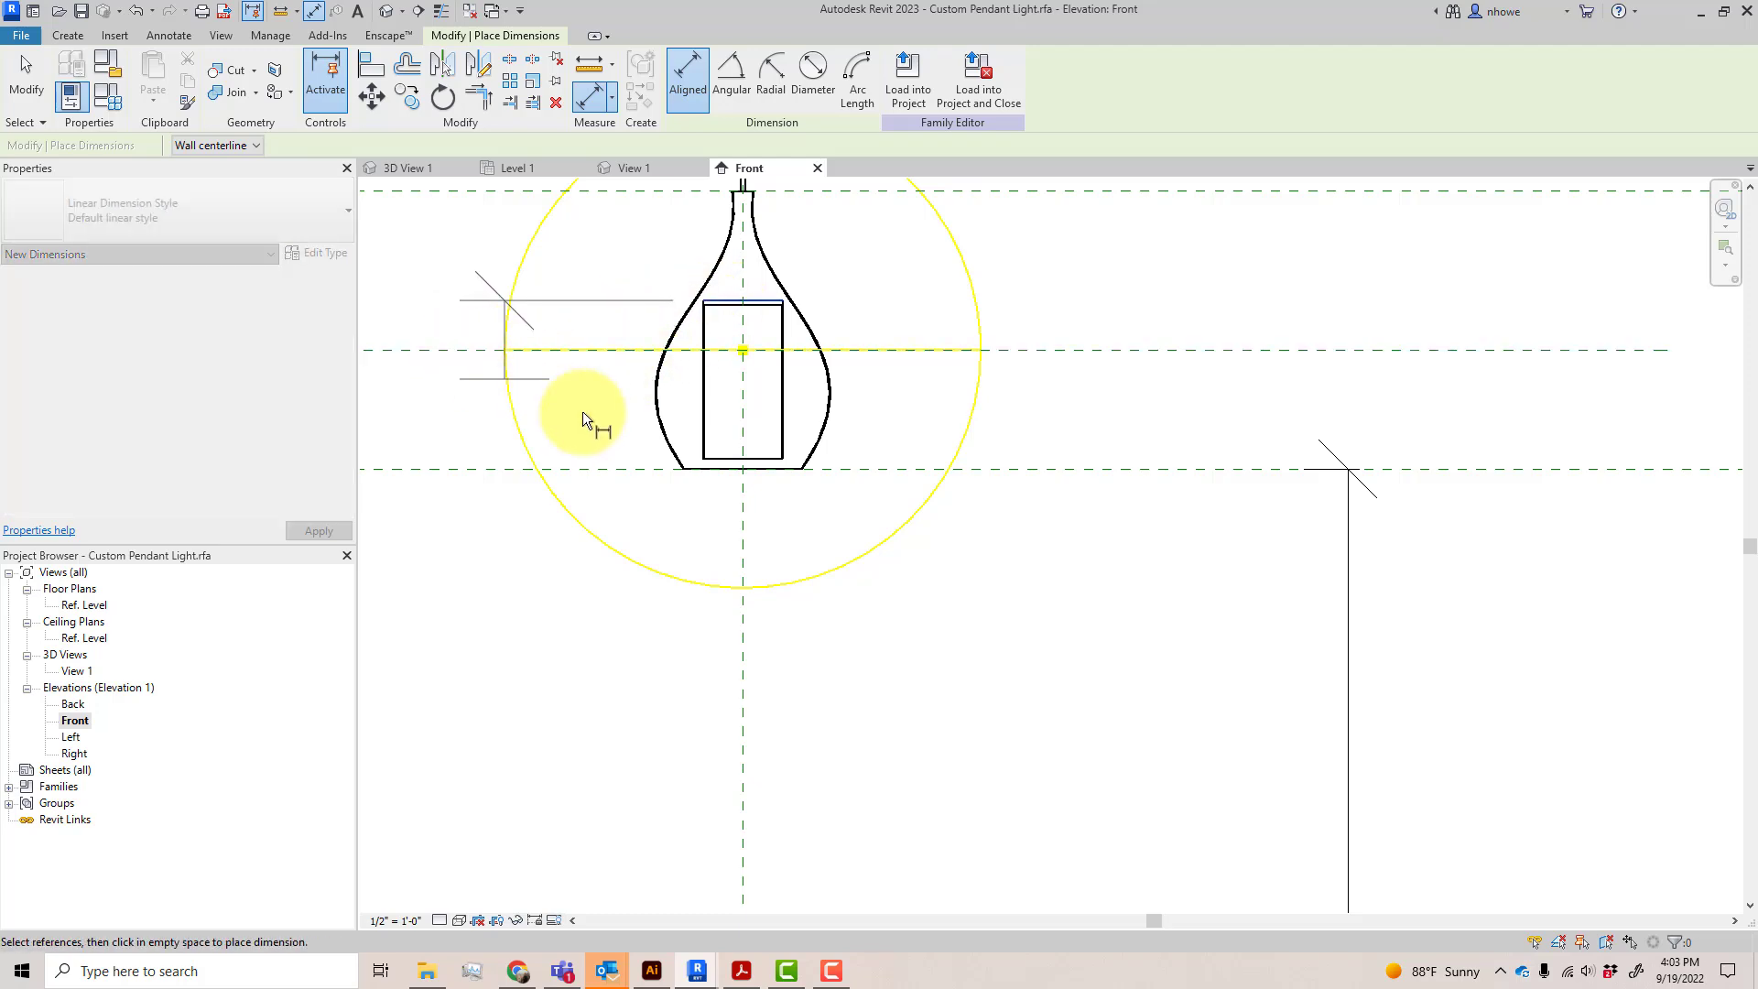
{"action": "left_click", "coordinate": [715, 458]}
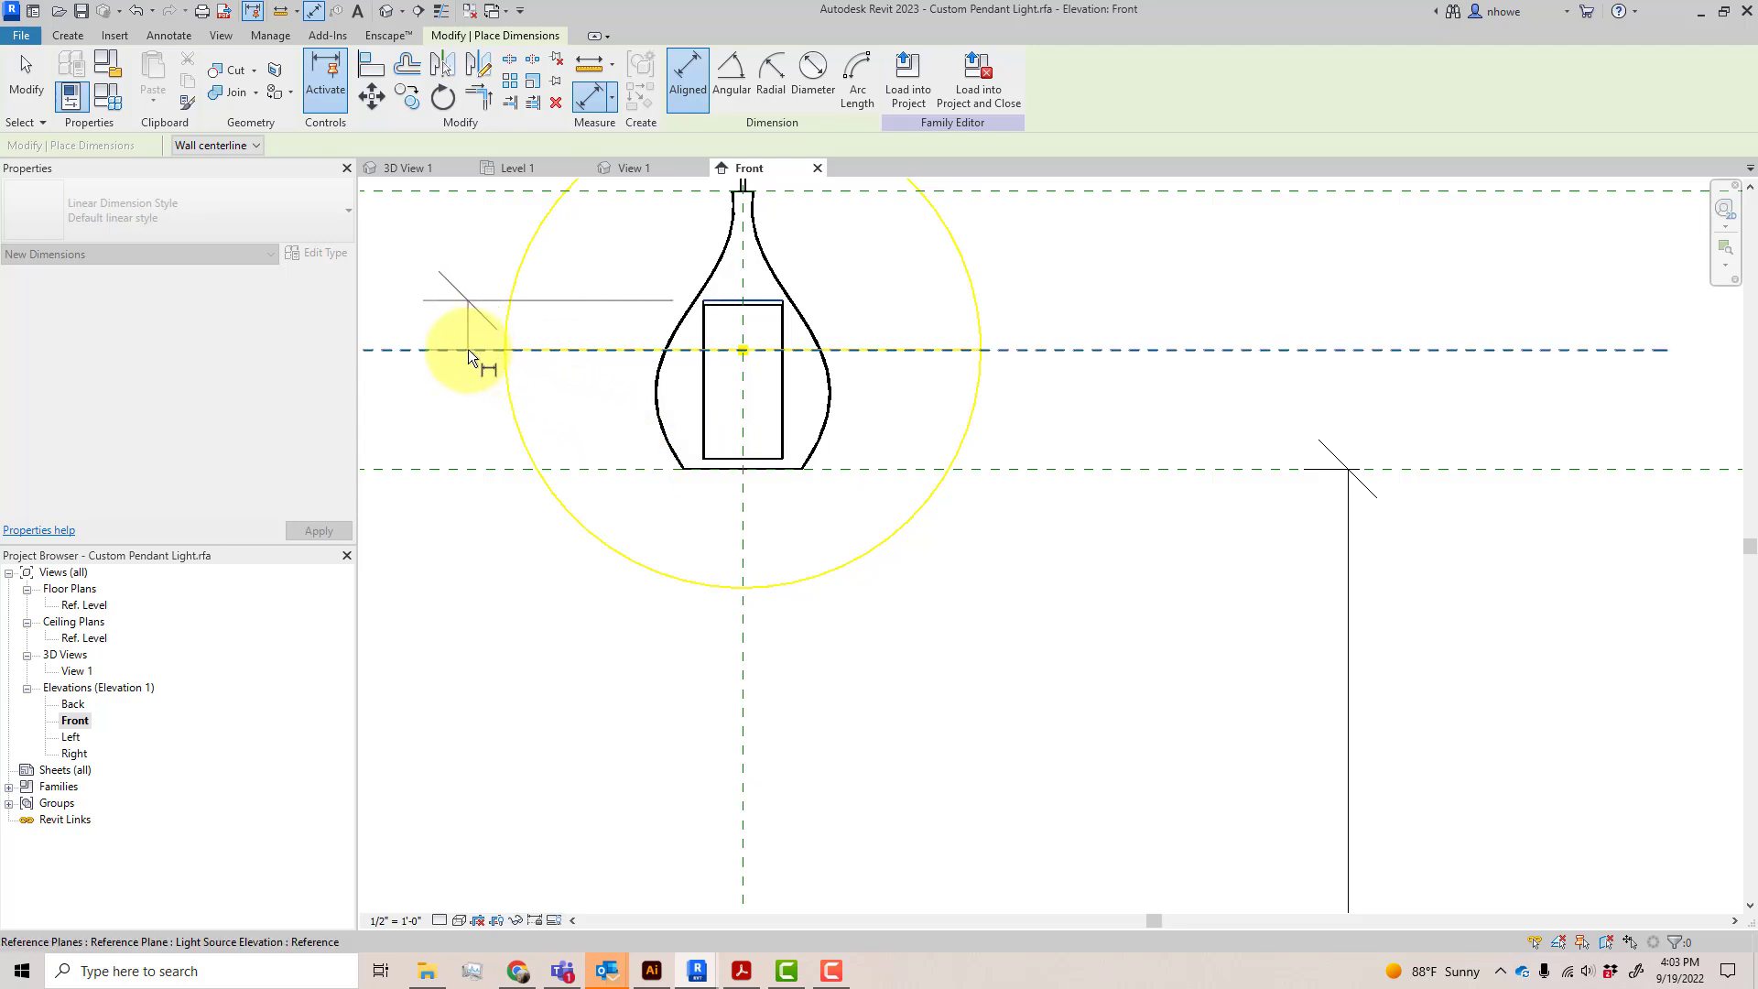
{"action": "left_click", "coordinate": [482, 469]}
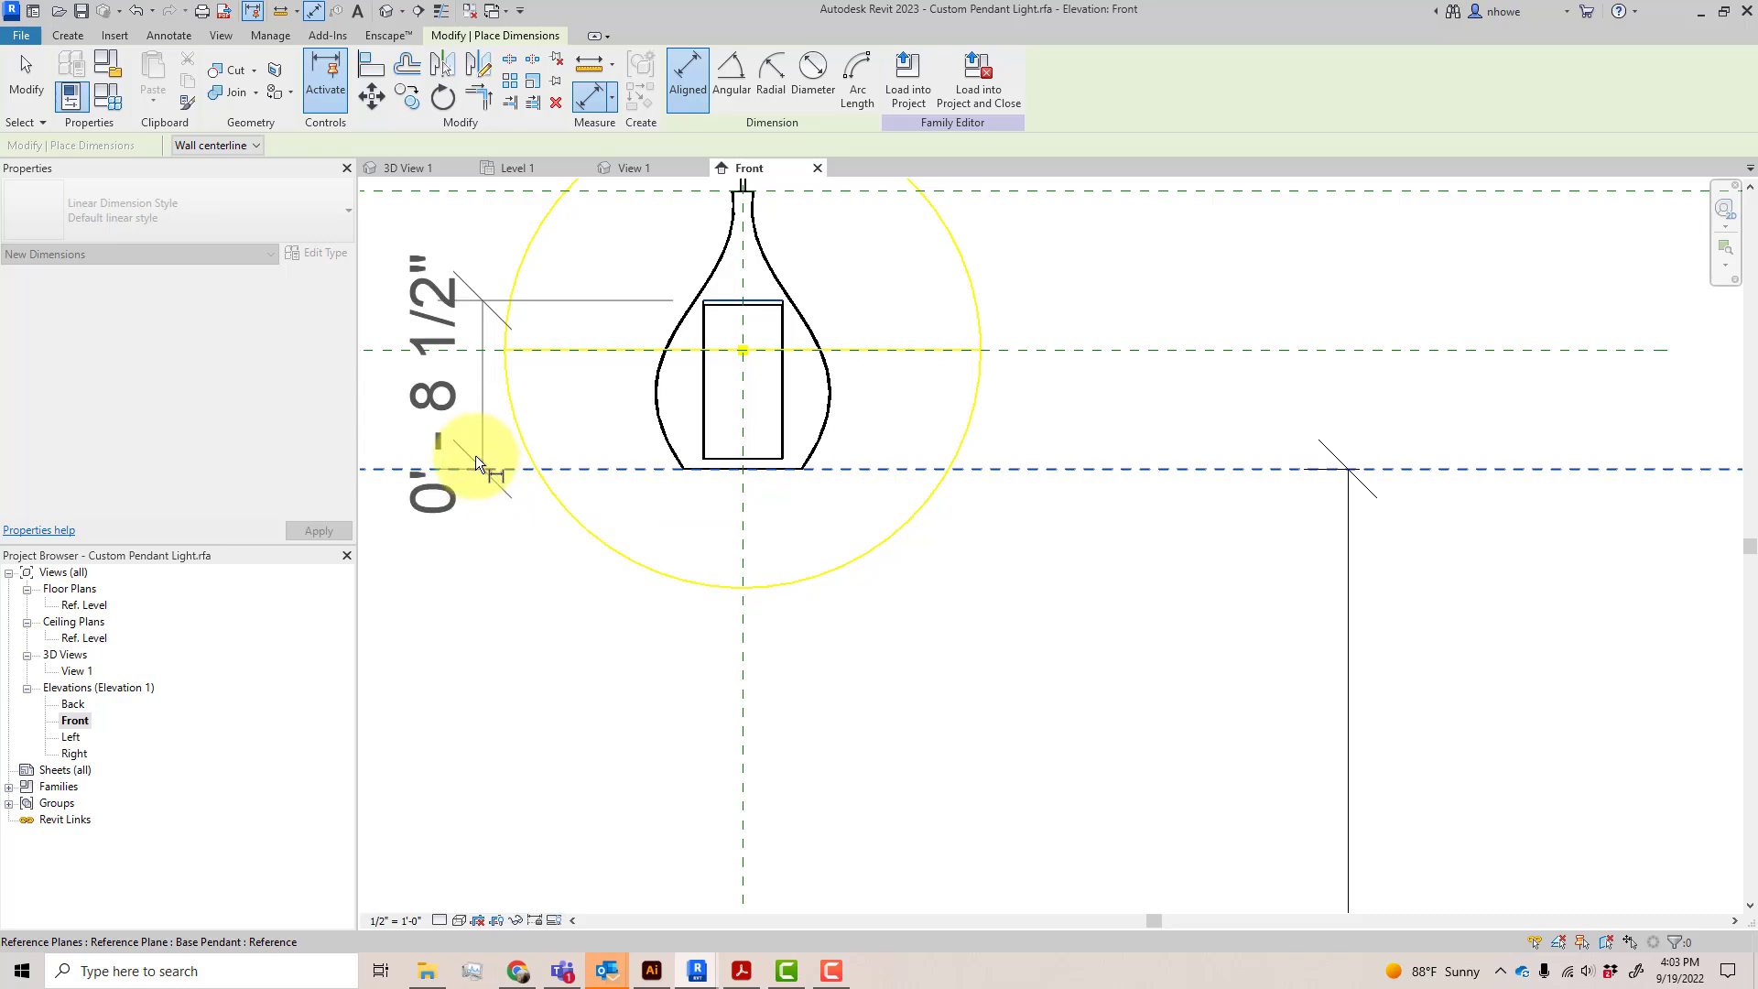
{"action": "left_click", "coordinate": [478, 420]}
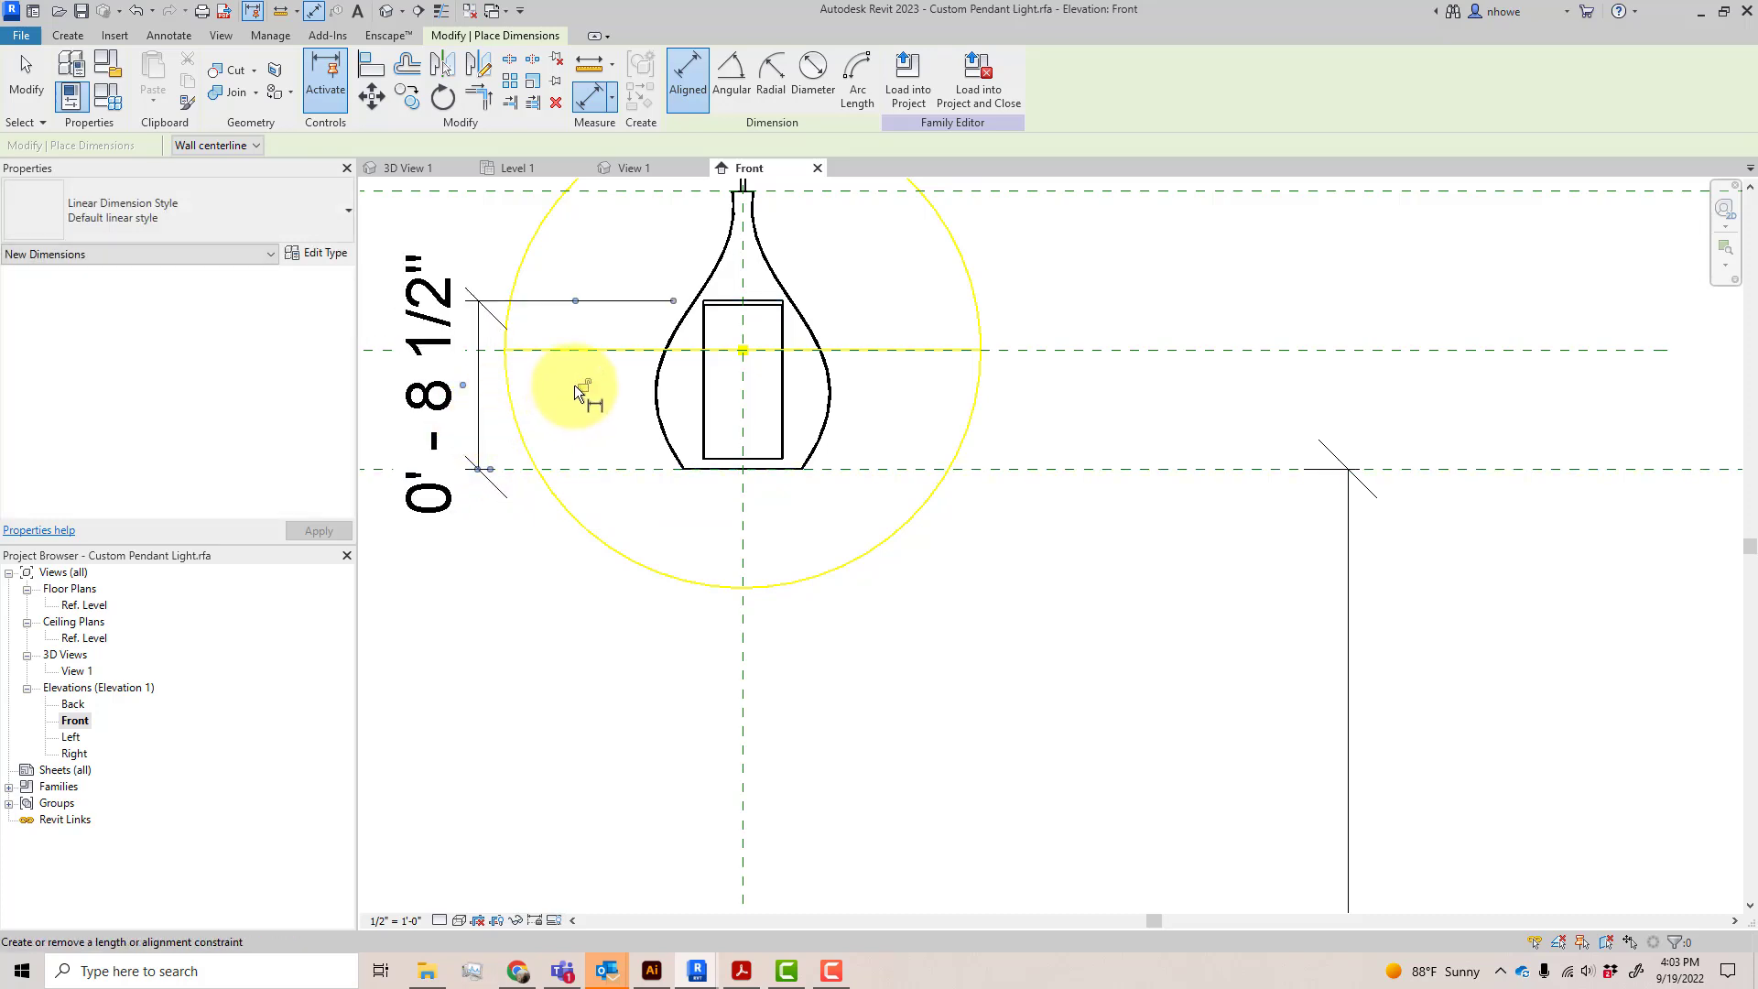
Dimension from the lower face of the cylinder inside the shade to the Base Pendant reference plane
{"action": "left_click", "coordinate": [722, 456]}
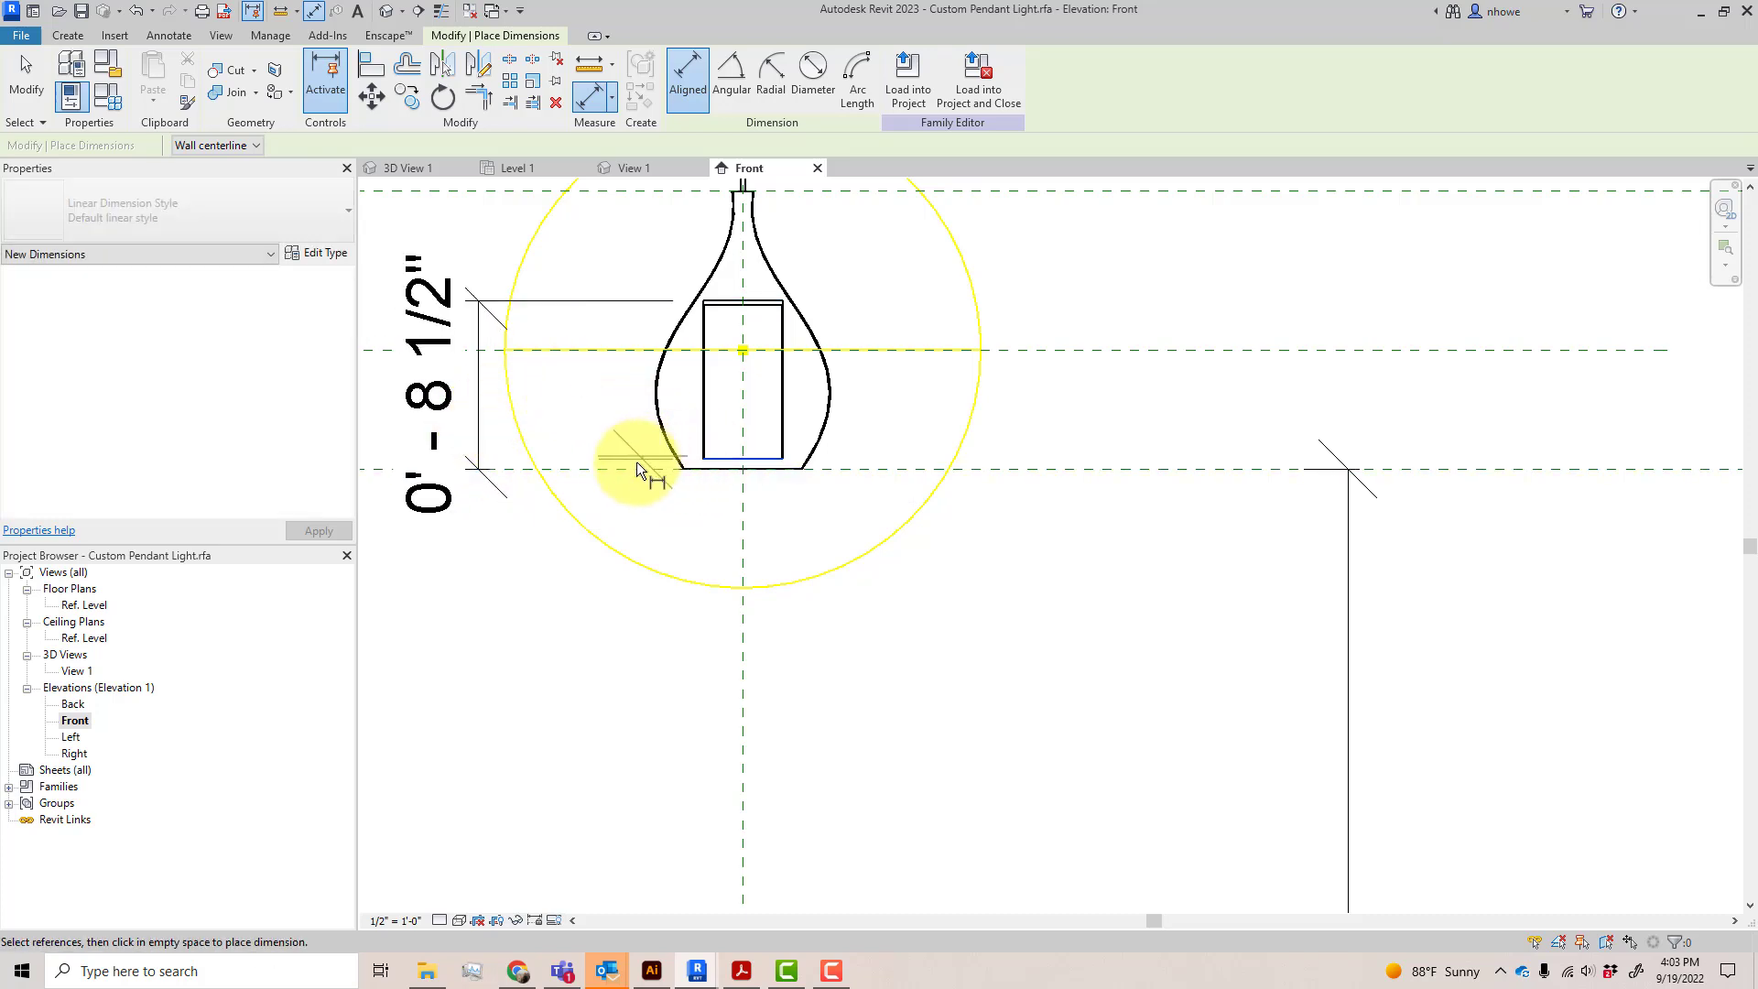
{"action": "left_click", "coordinate": [595, 458]}
{"action": "left_click", "coordinate": [596, 437]}
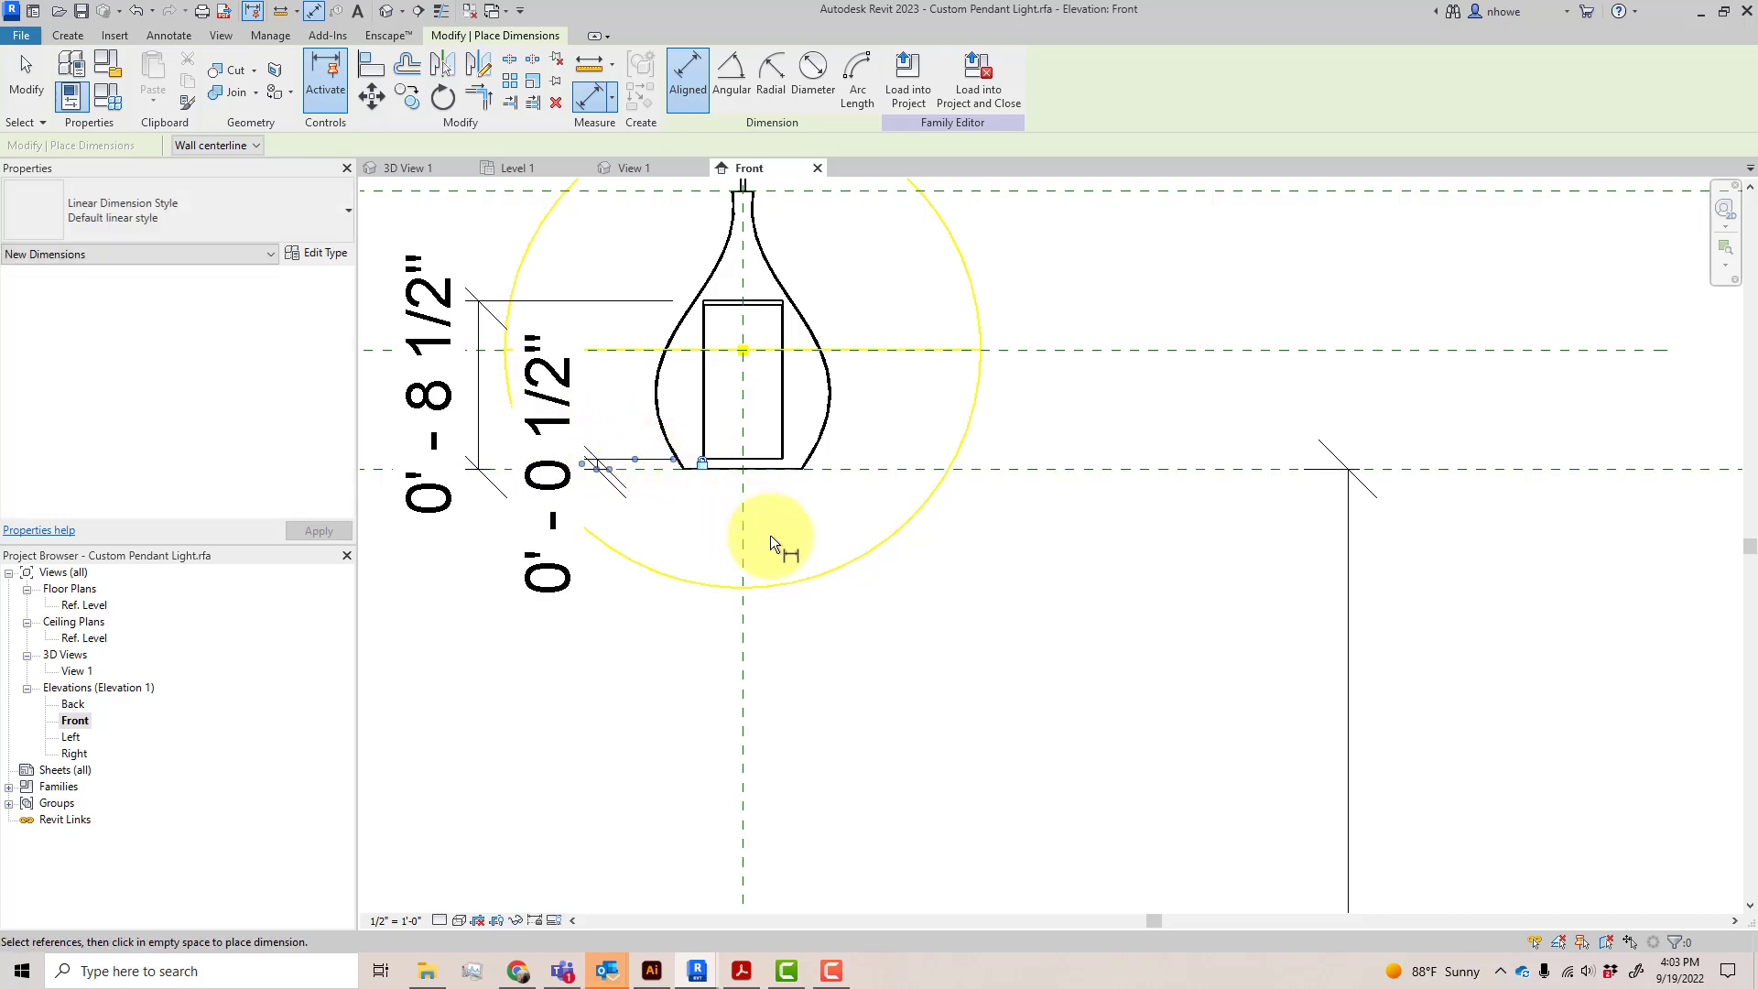
{"action": "scroll", "coordinate": [1017, 535], "scroll_direction": "down", "scroll_amount": 2}
{"action": "scroll", "coordinate": [1035, 553], "scroll_direction": "down", "scroll_amount": 2}
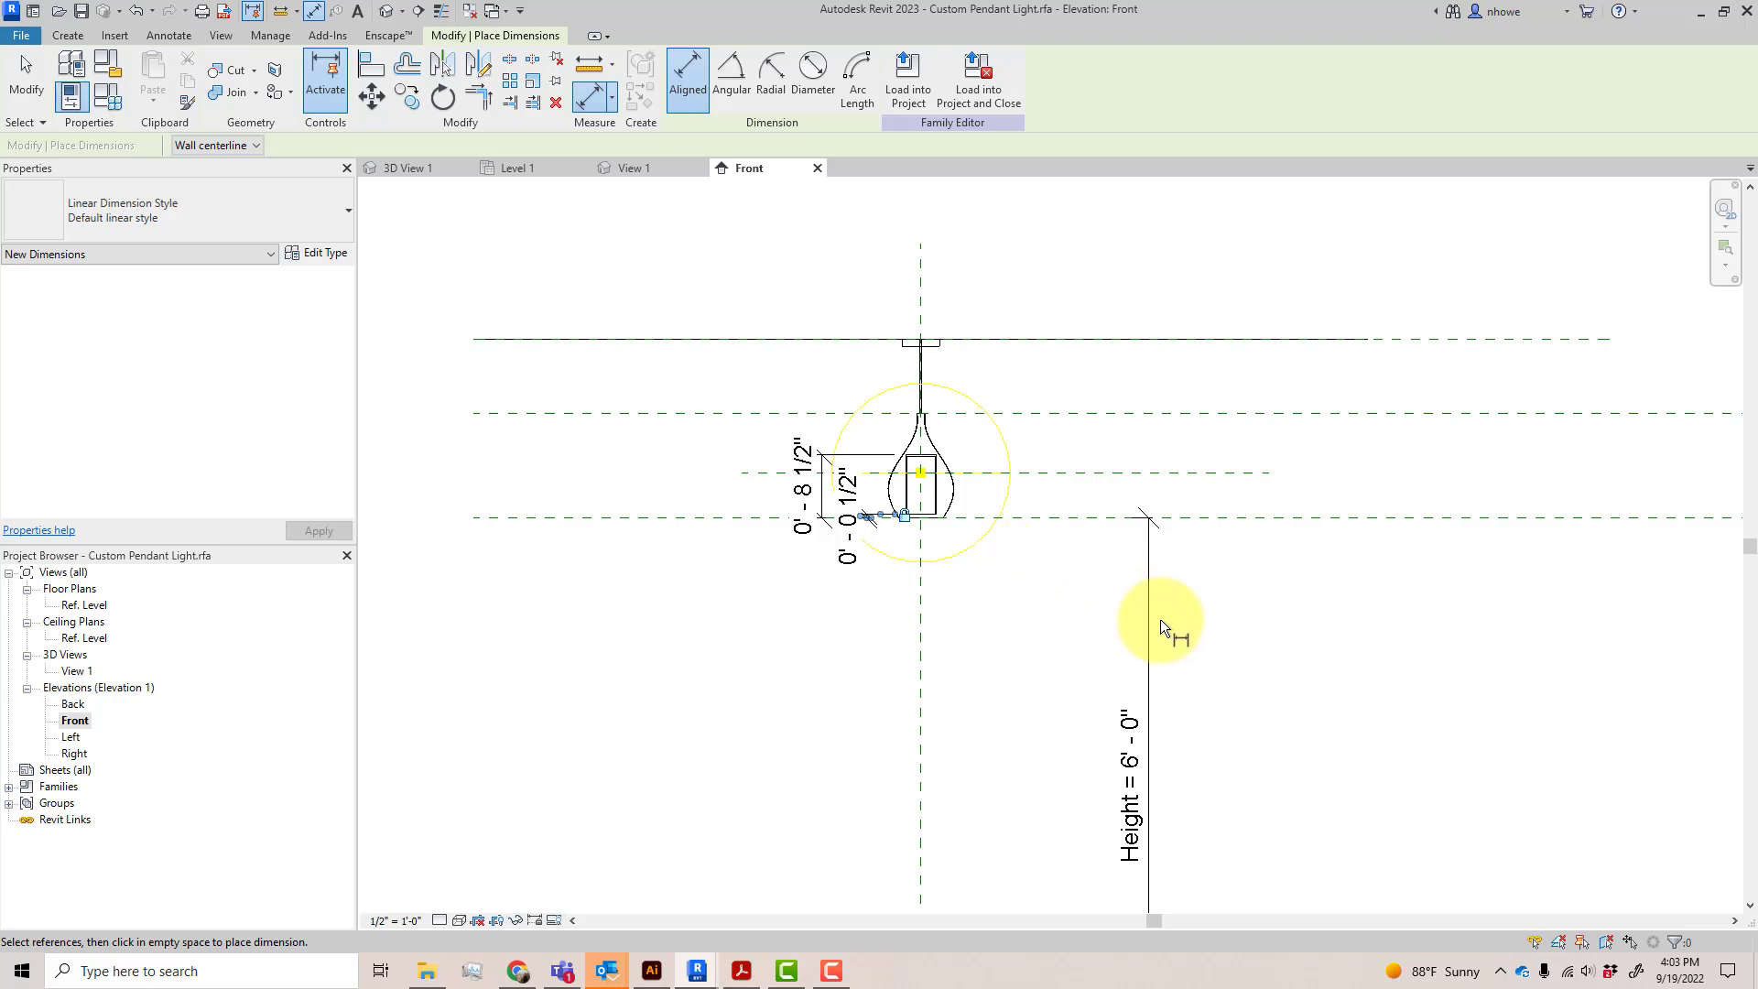
{"action": "left_click", "coordinate": [32, 89]}
Delete the Height dimension between the Base Pendant reference plane and Ref. Level
{"action": "left_click", "coordinate": [1148, 706]}
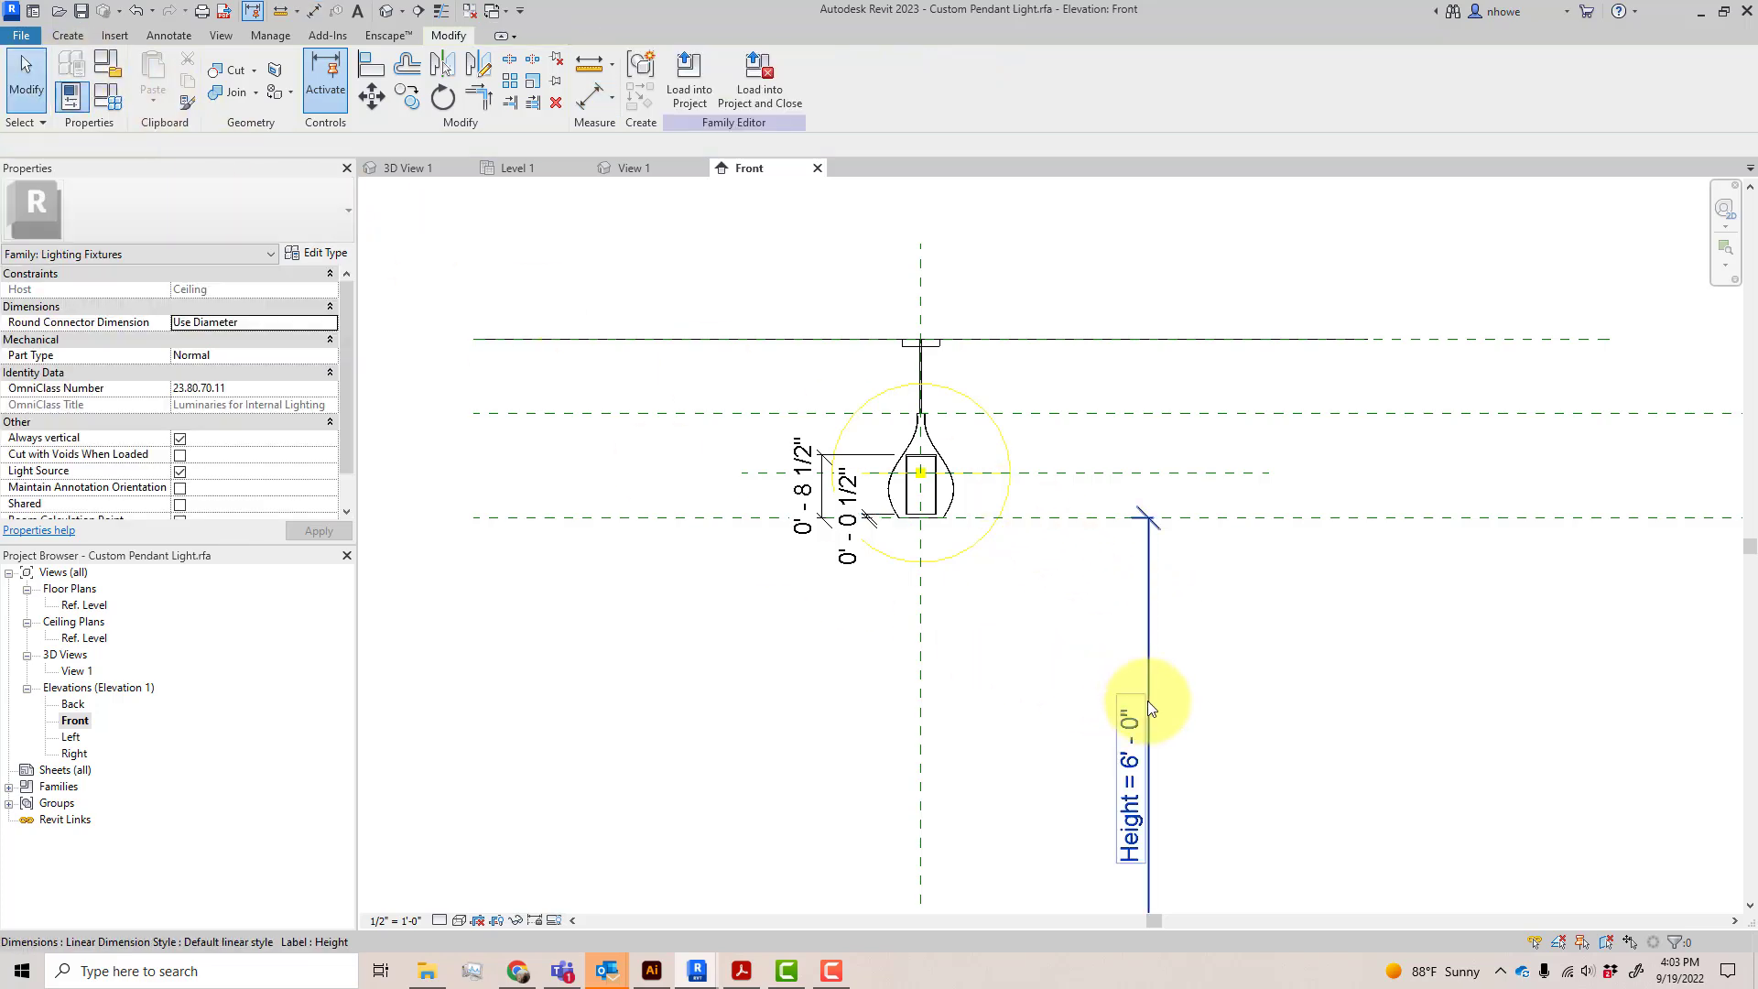
{"action": "scroll", "coordinate": [1148, 664], "scroll_direction": "down", "scroll_amount": 1}
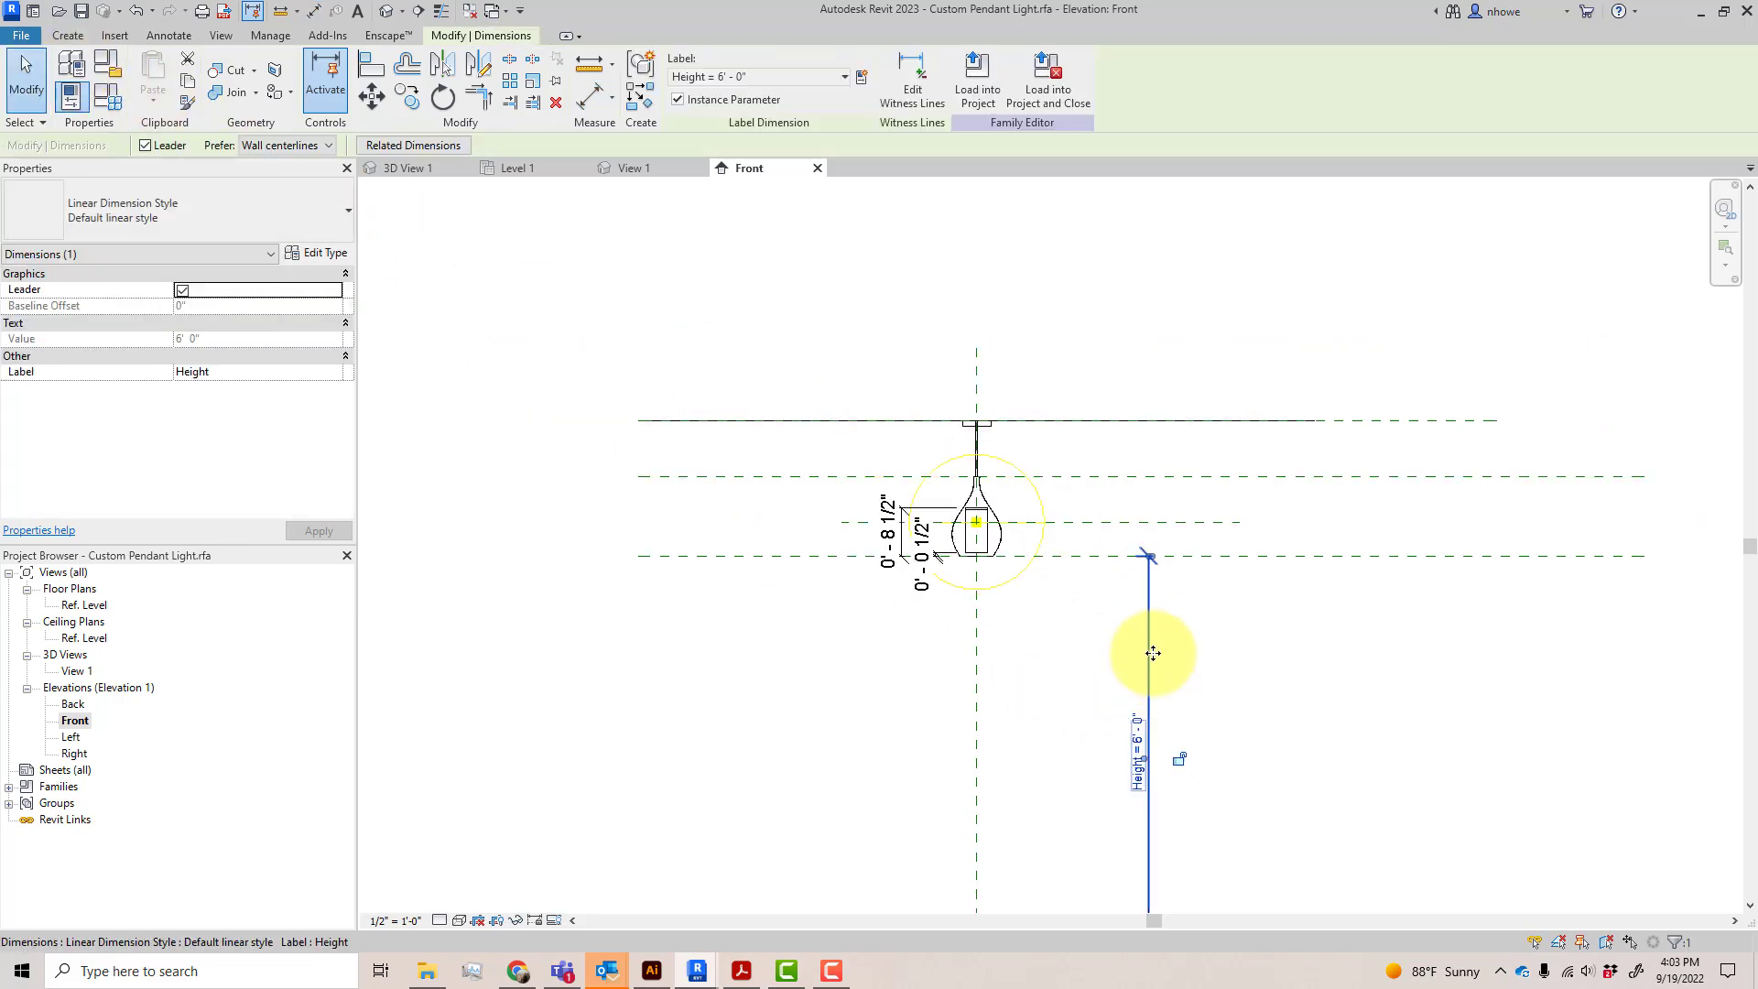
{"action": "key", "text": "Delete"}
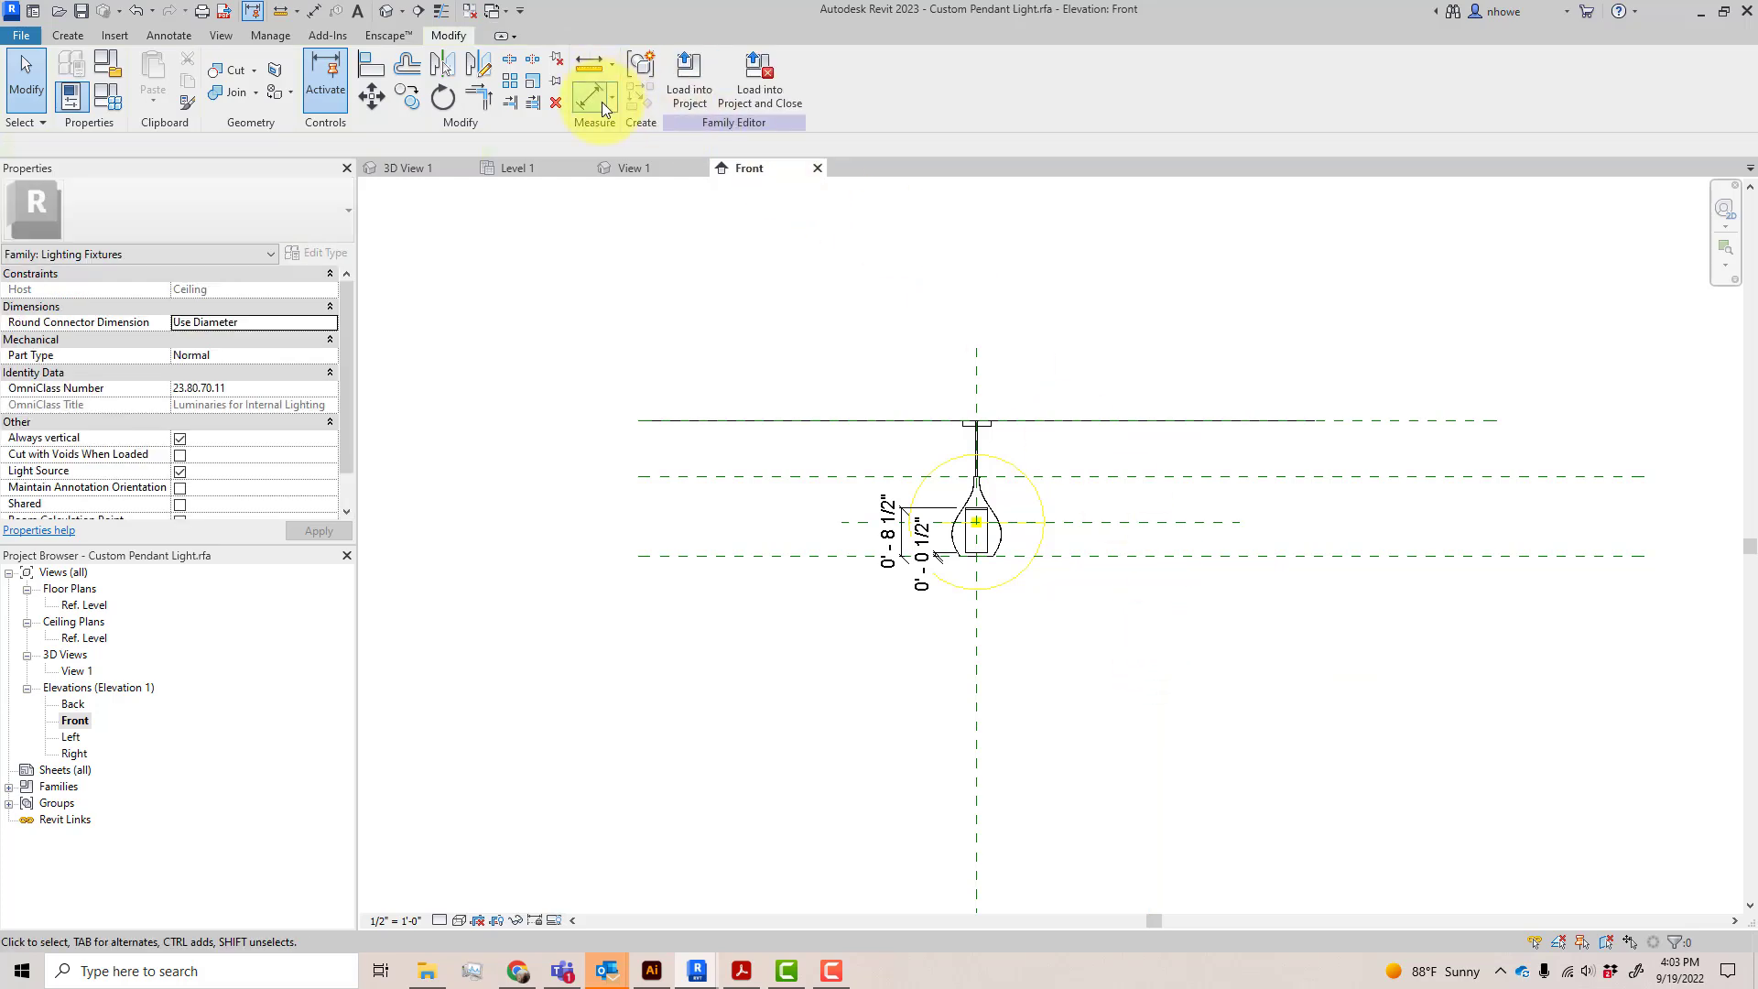
Add an aligned dimension from the ceiling plane down to the Base Pendant reference plane
{"action": "left_click", "coordinate": [593, 96]}
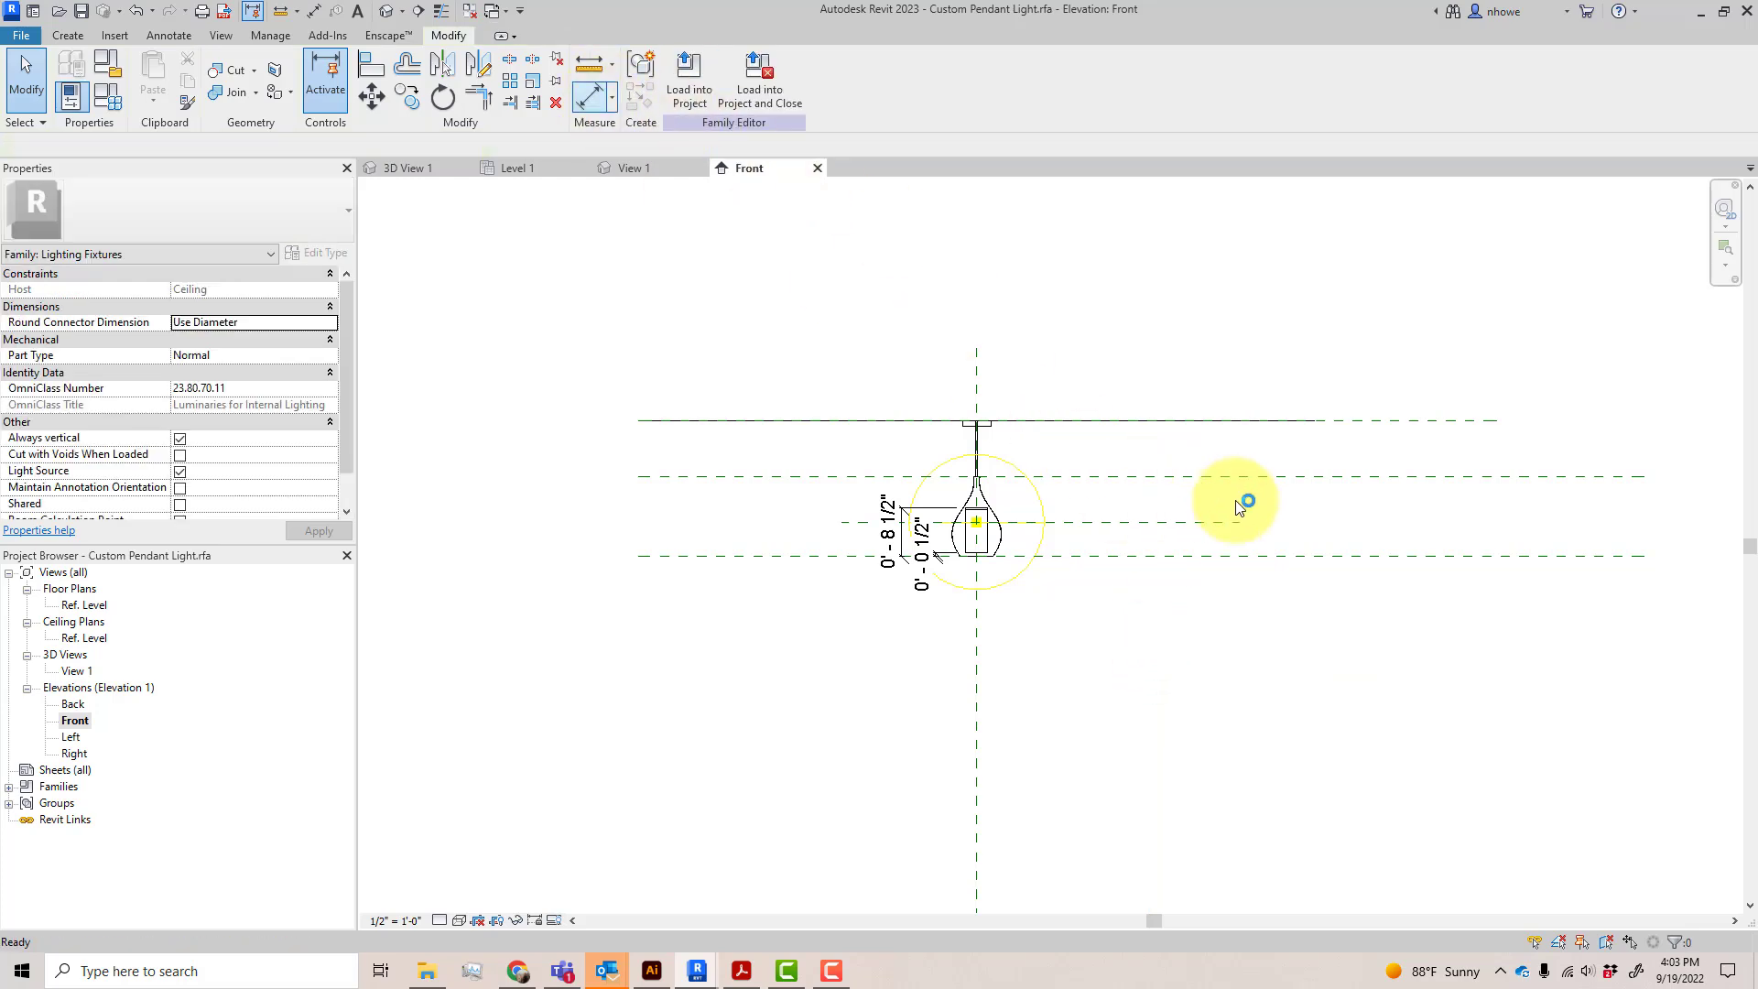
{"action": "left_click", "coordinate": [1269, 556]}
{"action": "left_click", "coordinate": [1317, 511]}
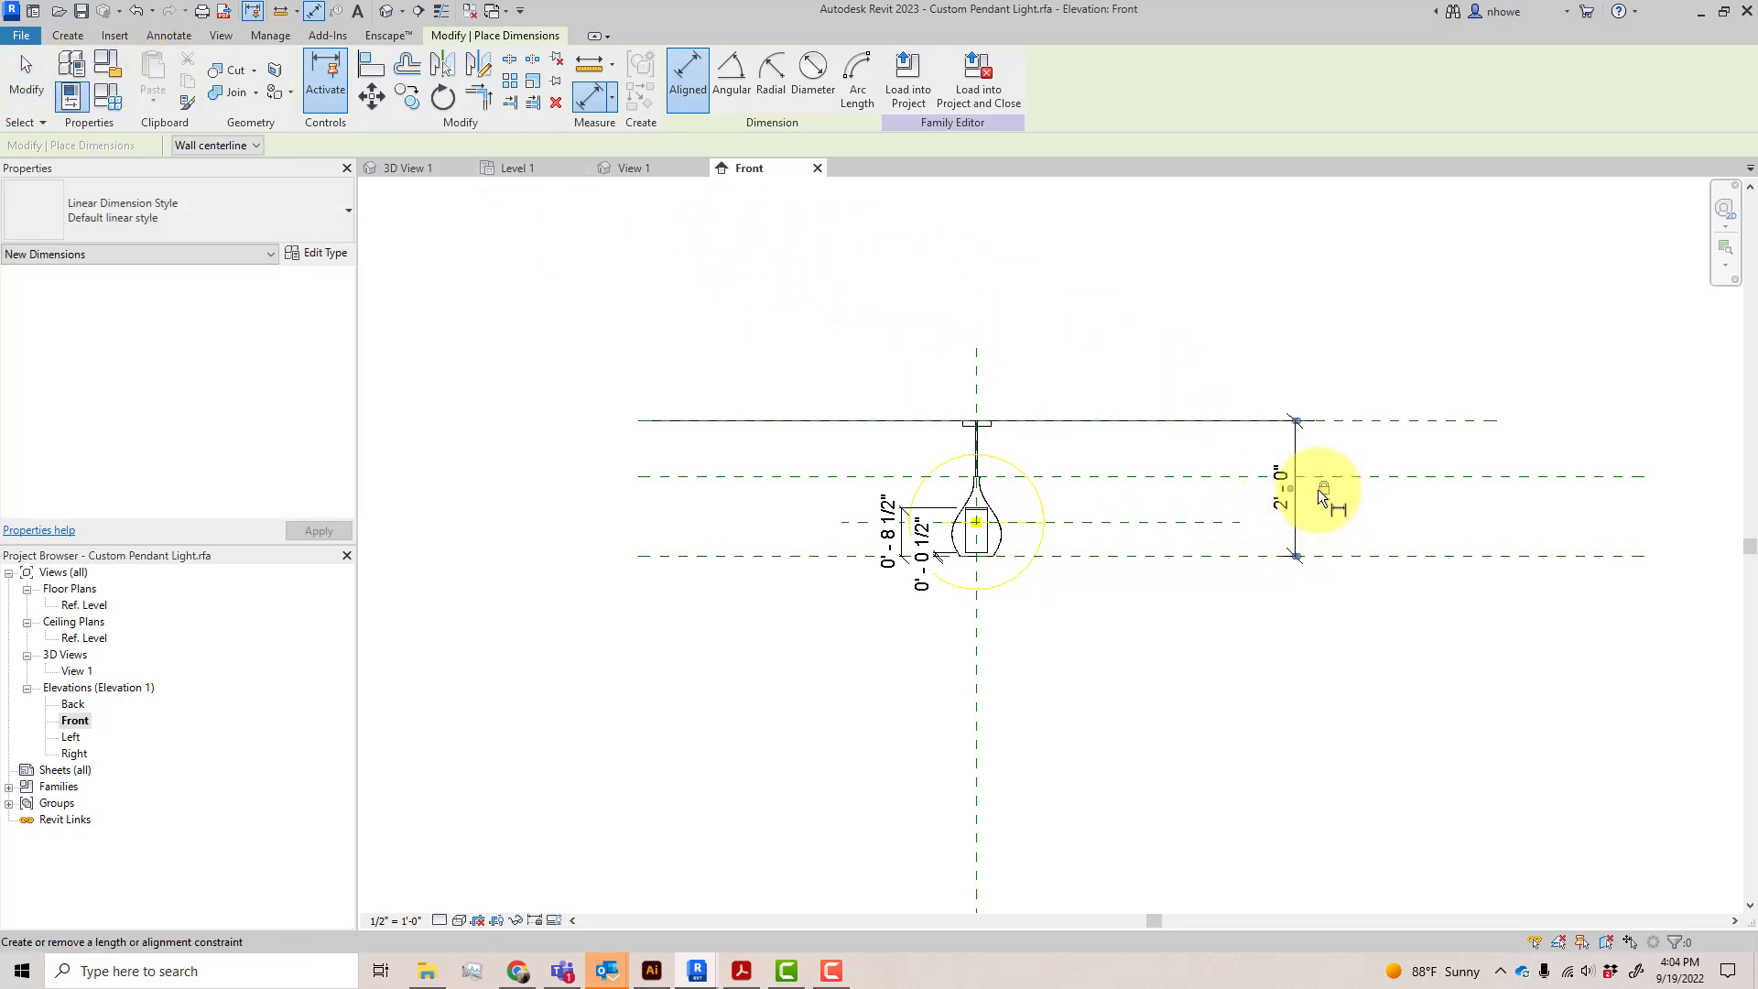
{"action": "left_click", "coordinate": [26, 75]}
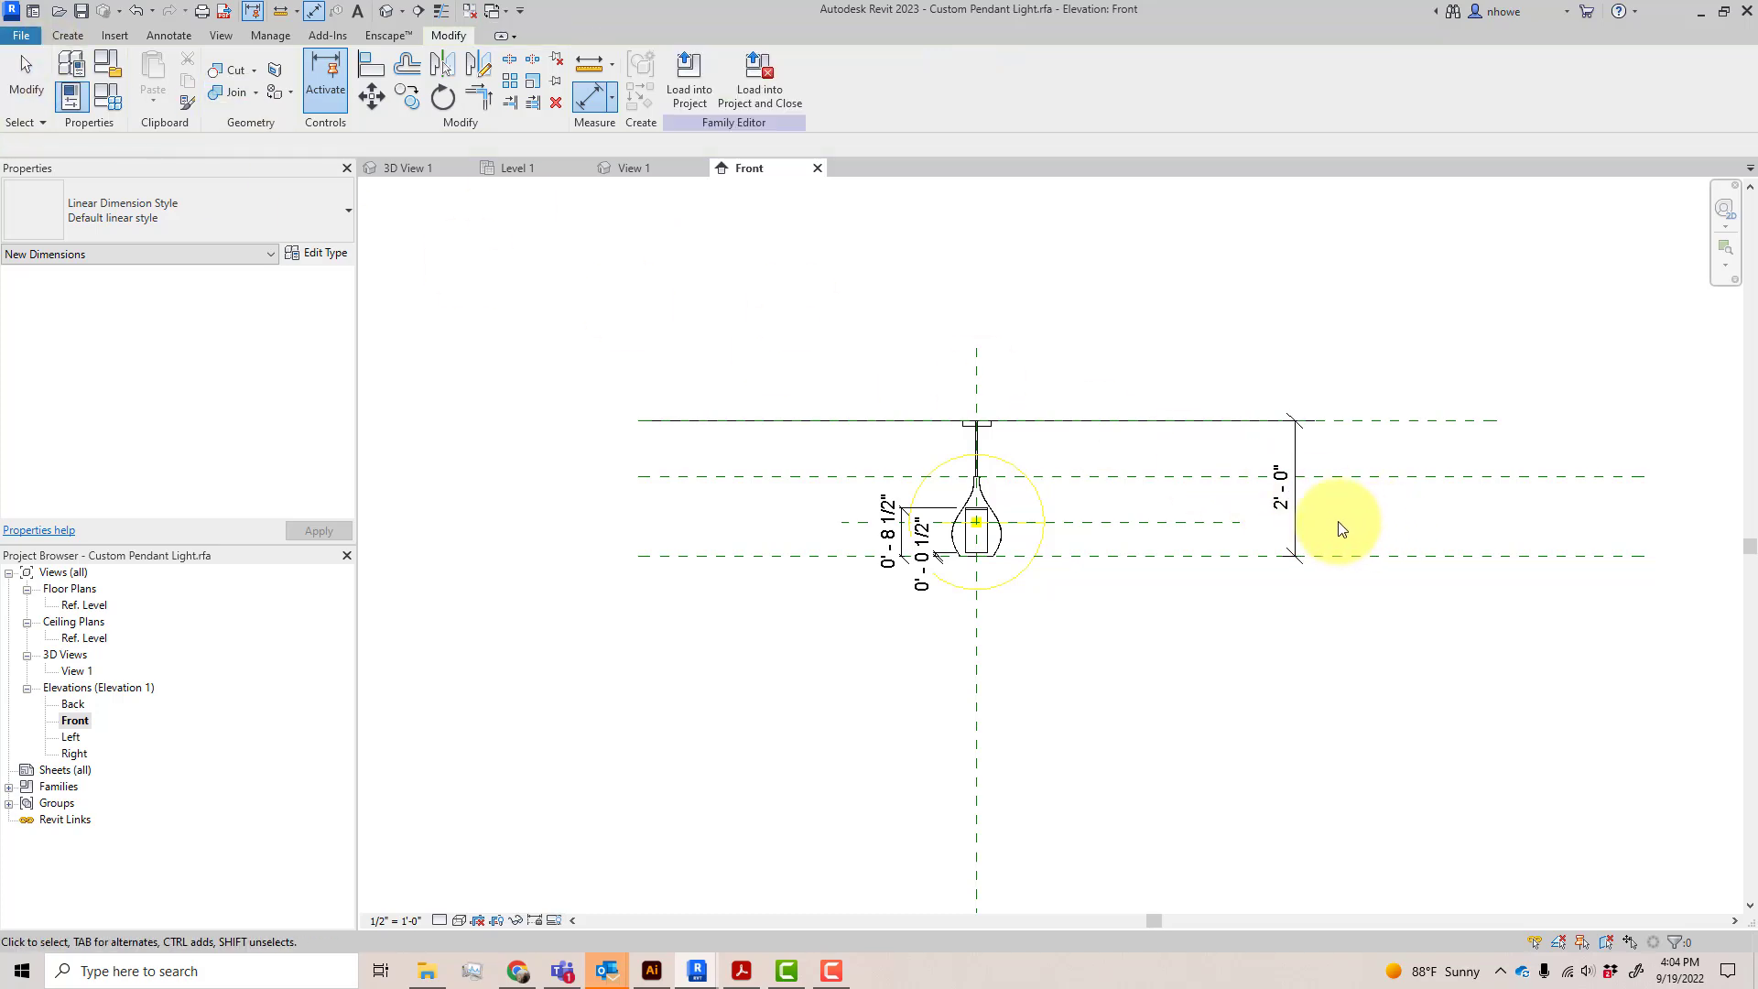
Label the new ceiling-to-pendant-base dimension with the existing Height parameter
{"action": "left_click", "coordinate": [1299, 513]}
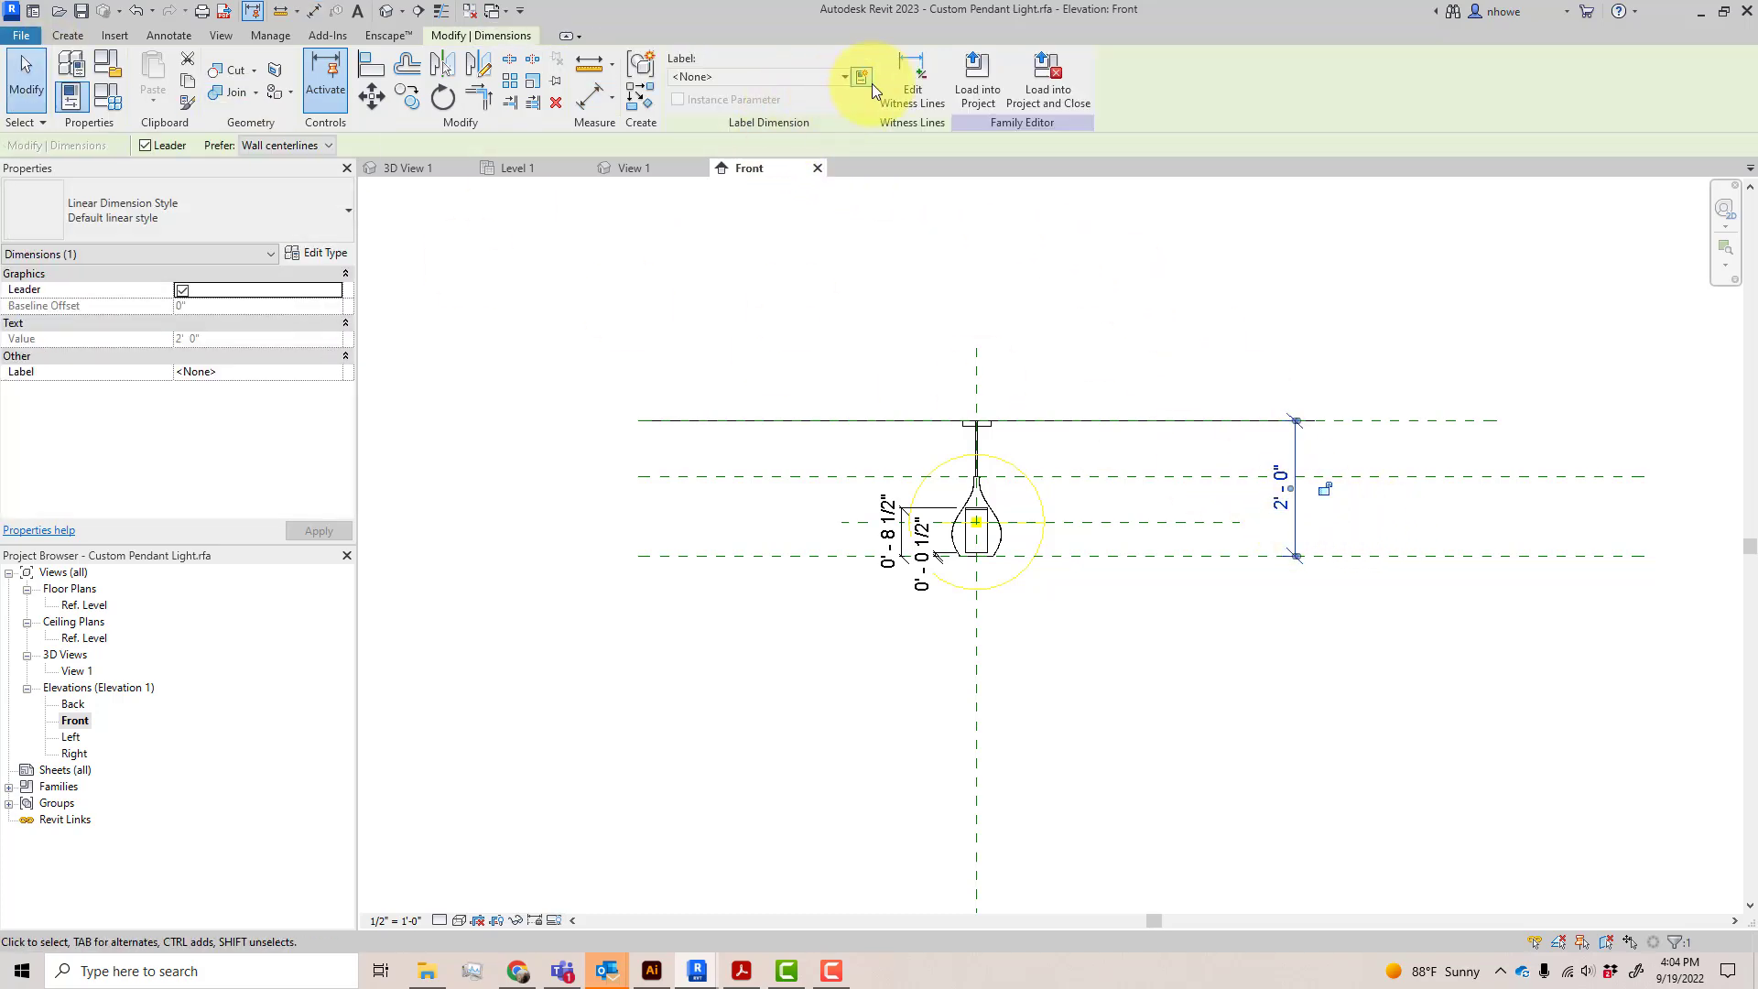
{"action": "left_click", "coordinate": [844, 78]}
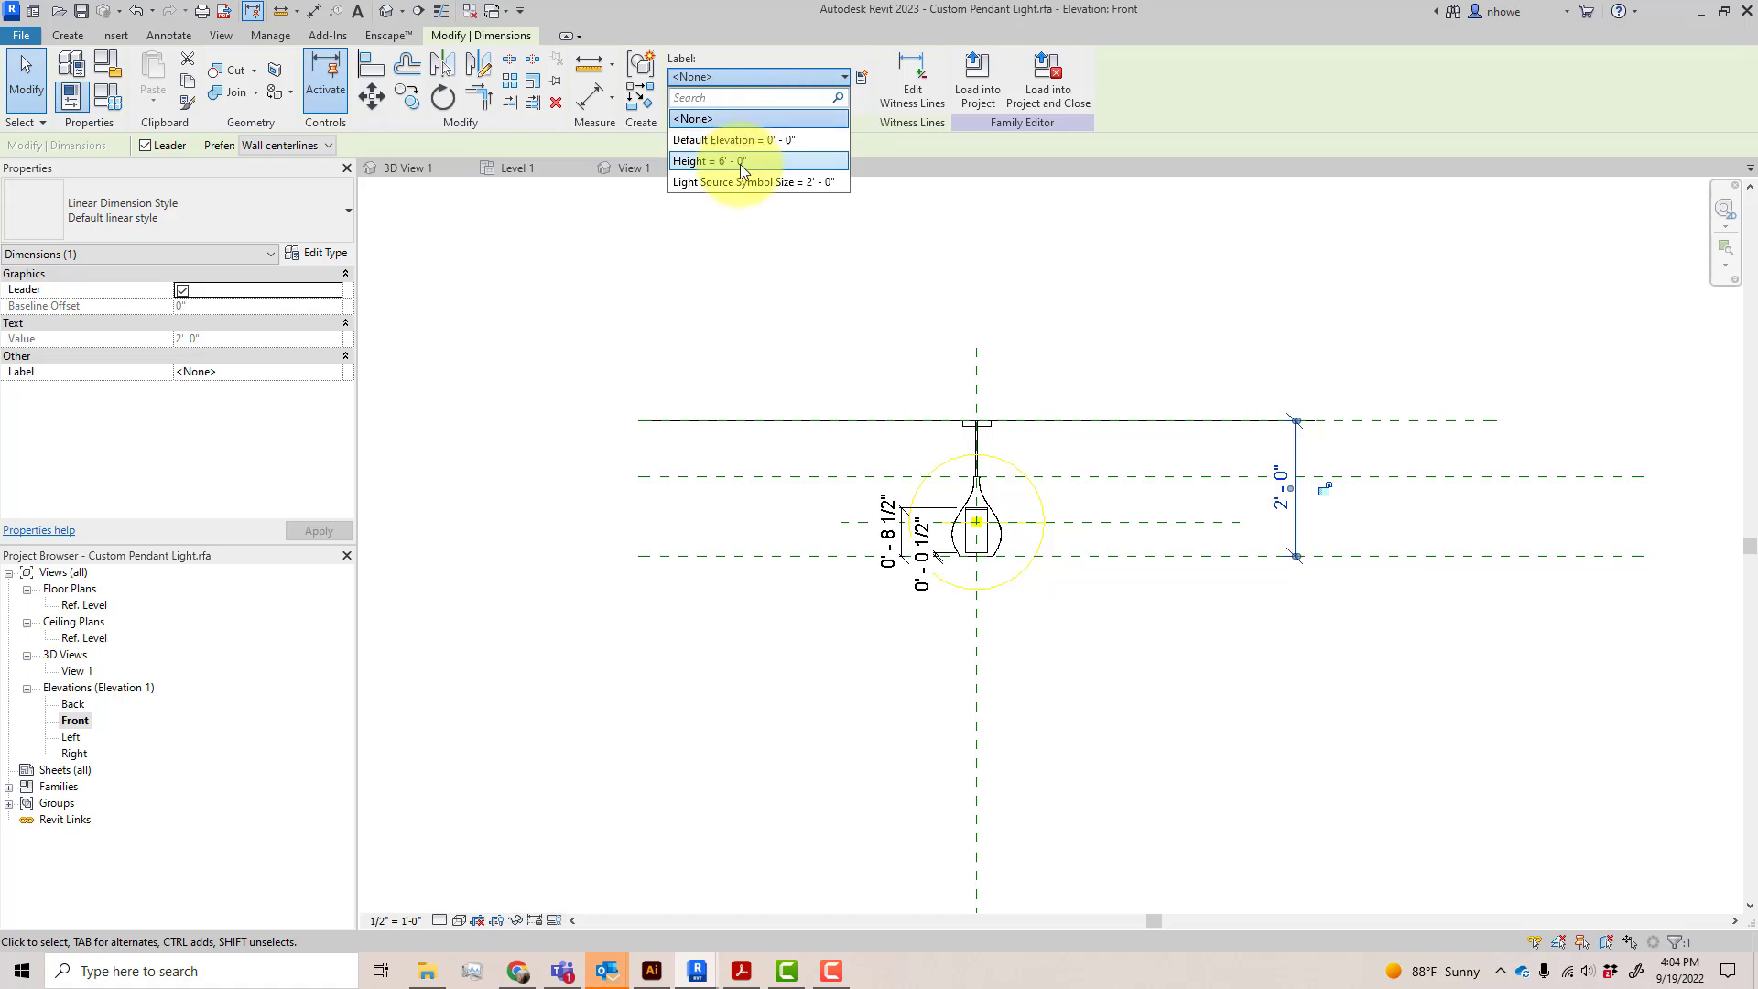
{"action": "left_click", "coordinate": [739, 162]}
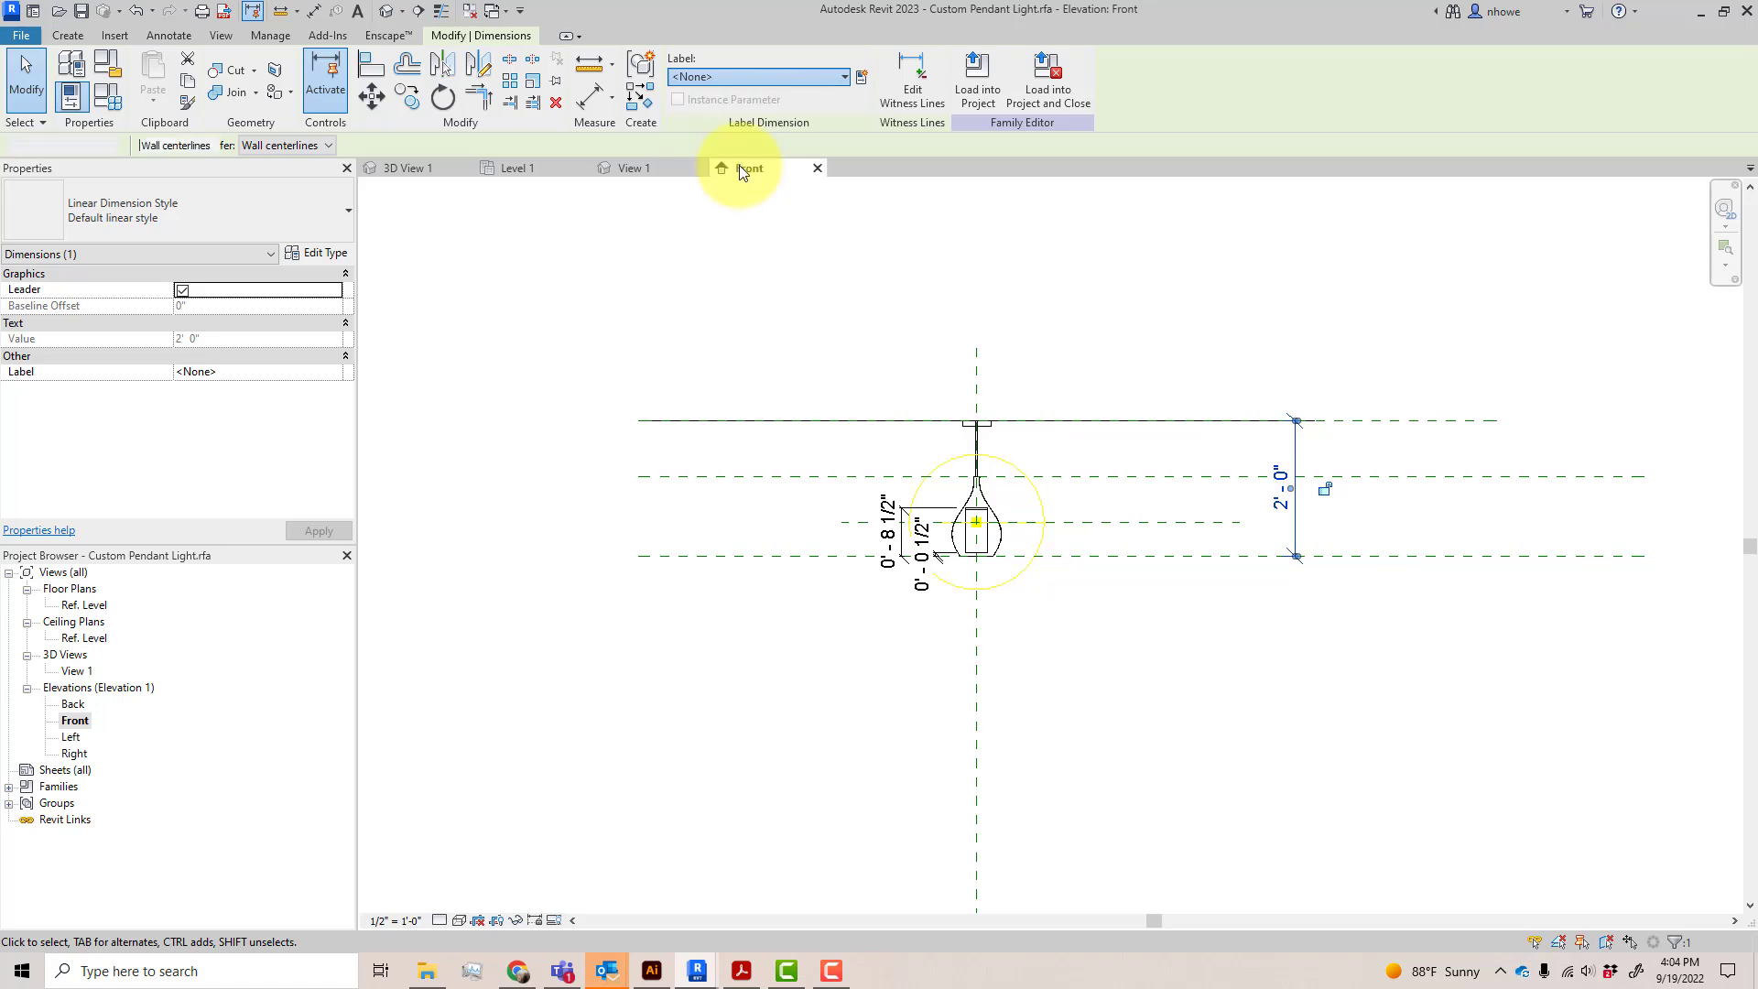
{"action": "left_click", "coordinate": [799, 295]}
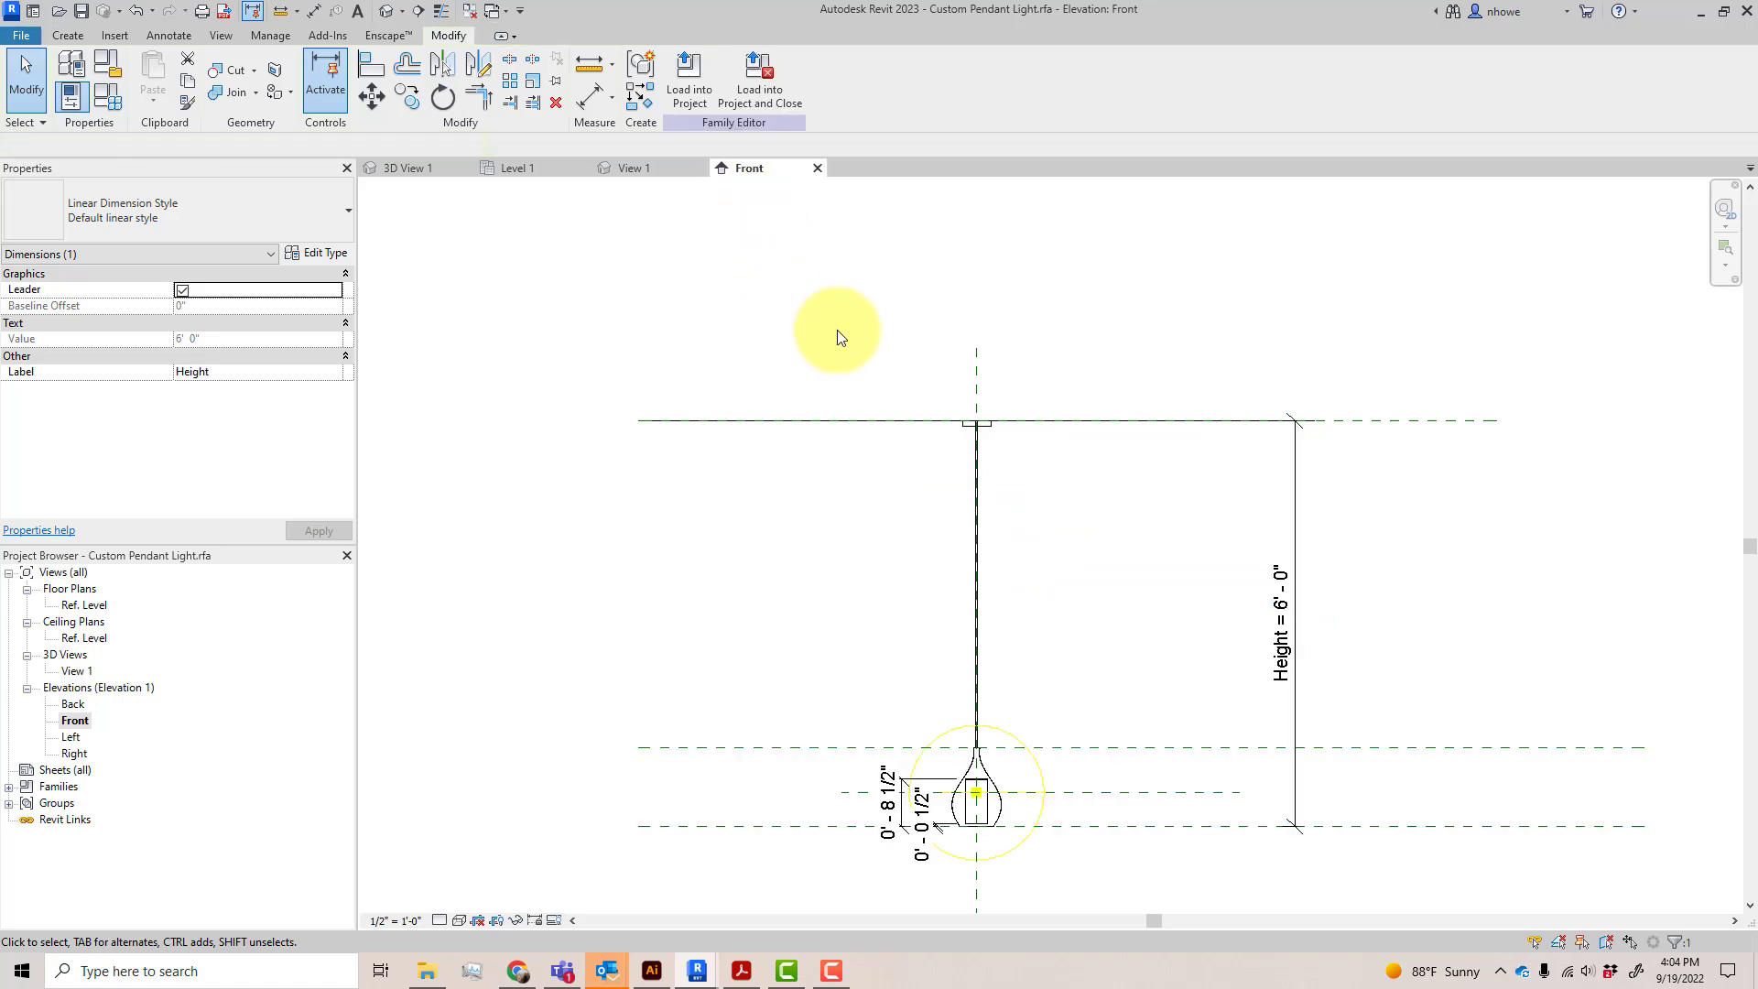
Load the pendant family into Test Room and close it, replacing the saved Custom Pendant Light.rfa and overwriting the existing version and its parameter values
{"action": "scroll", "coordinate": [870, 362], "scroll_direction": "down", "scroll_amount": 1}
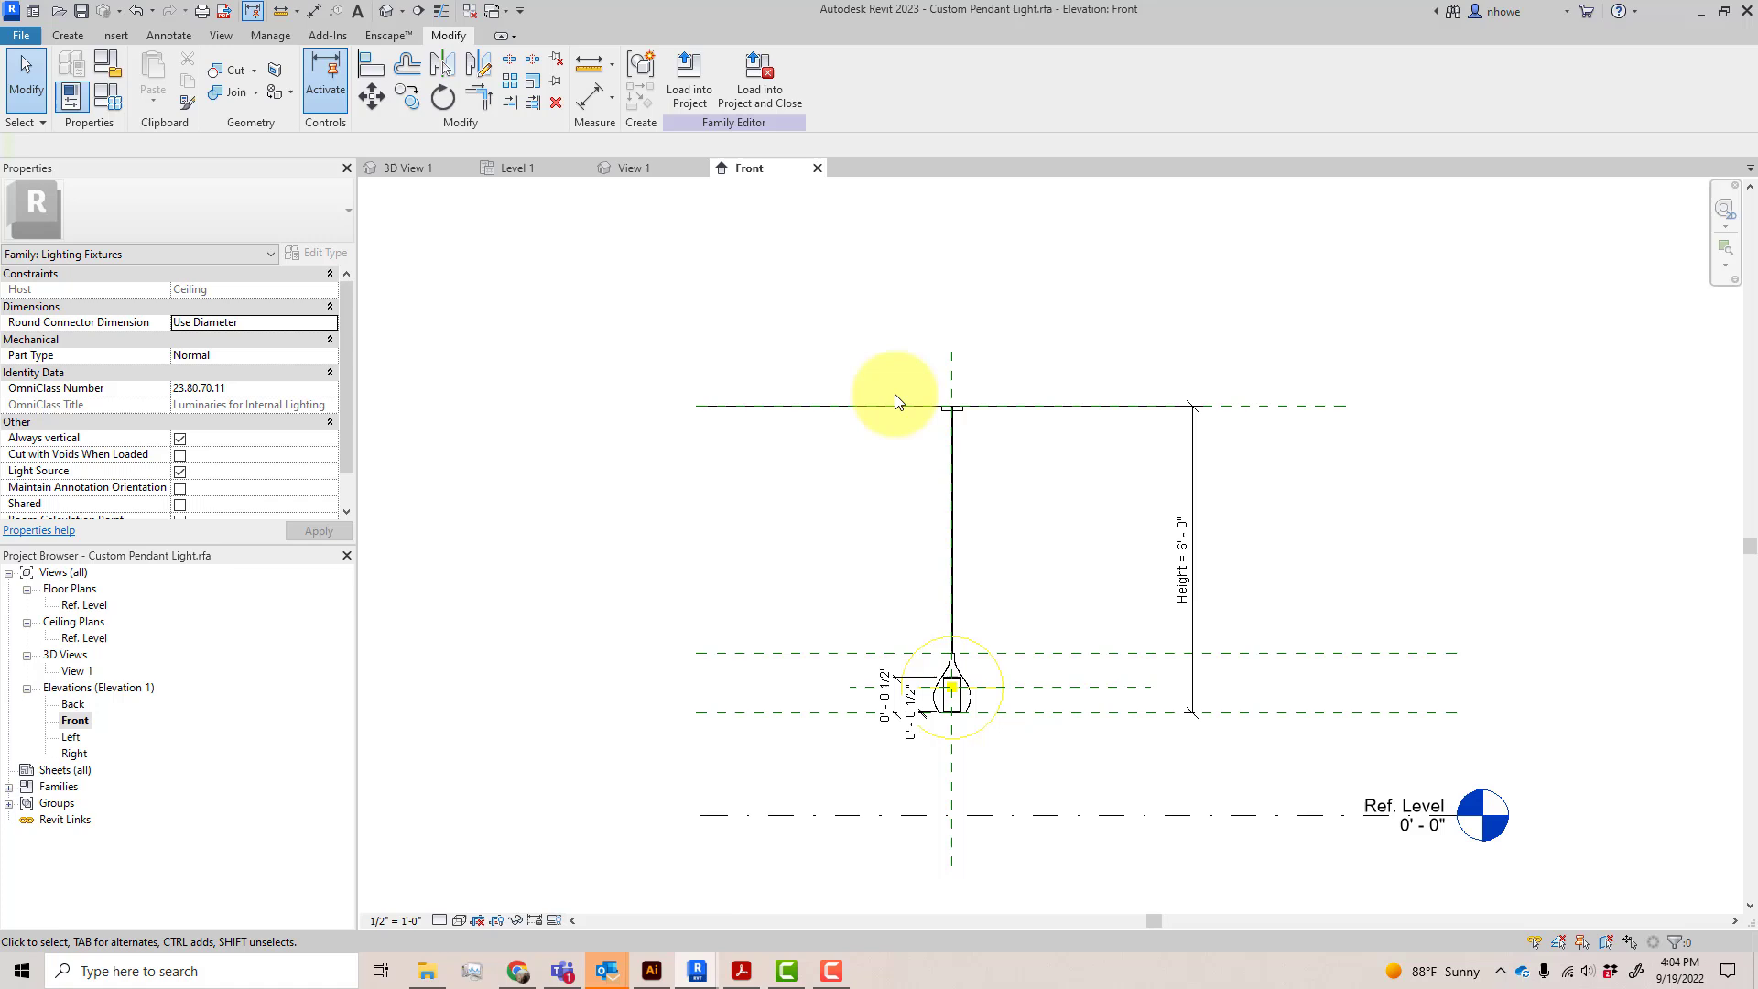
{"action": "left_click", "coordinate": [746, 103]}
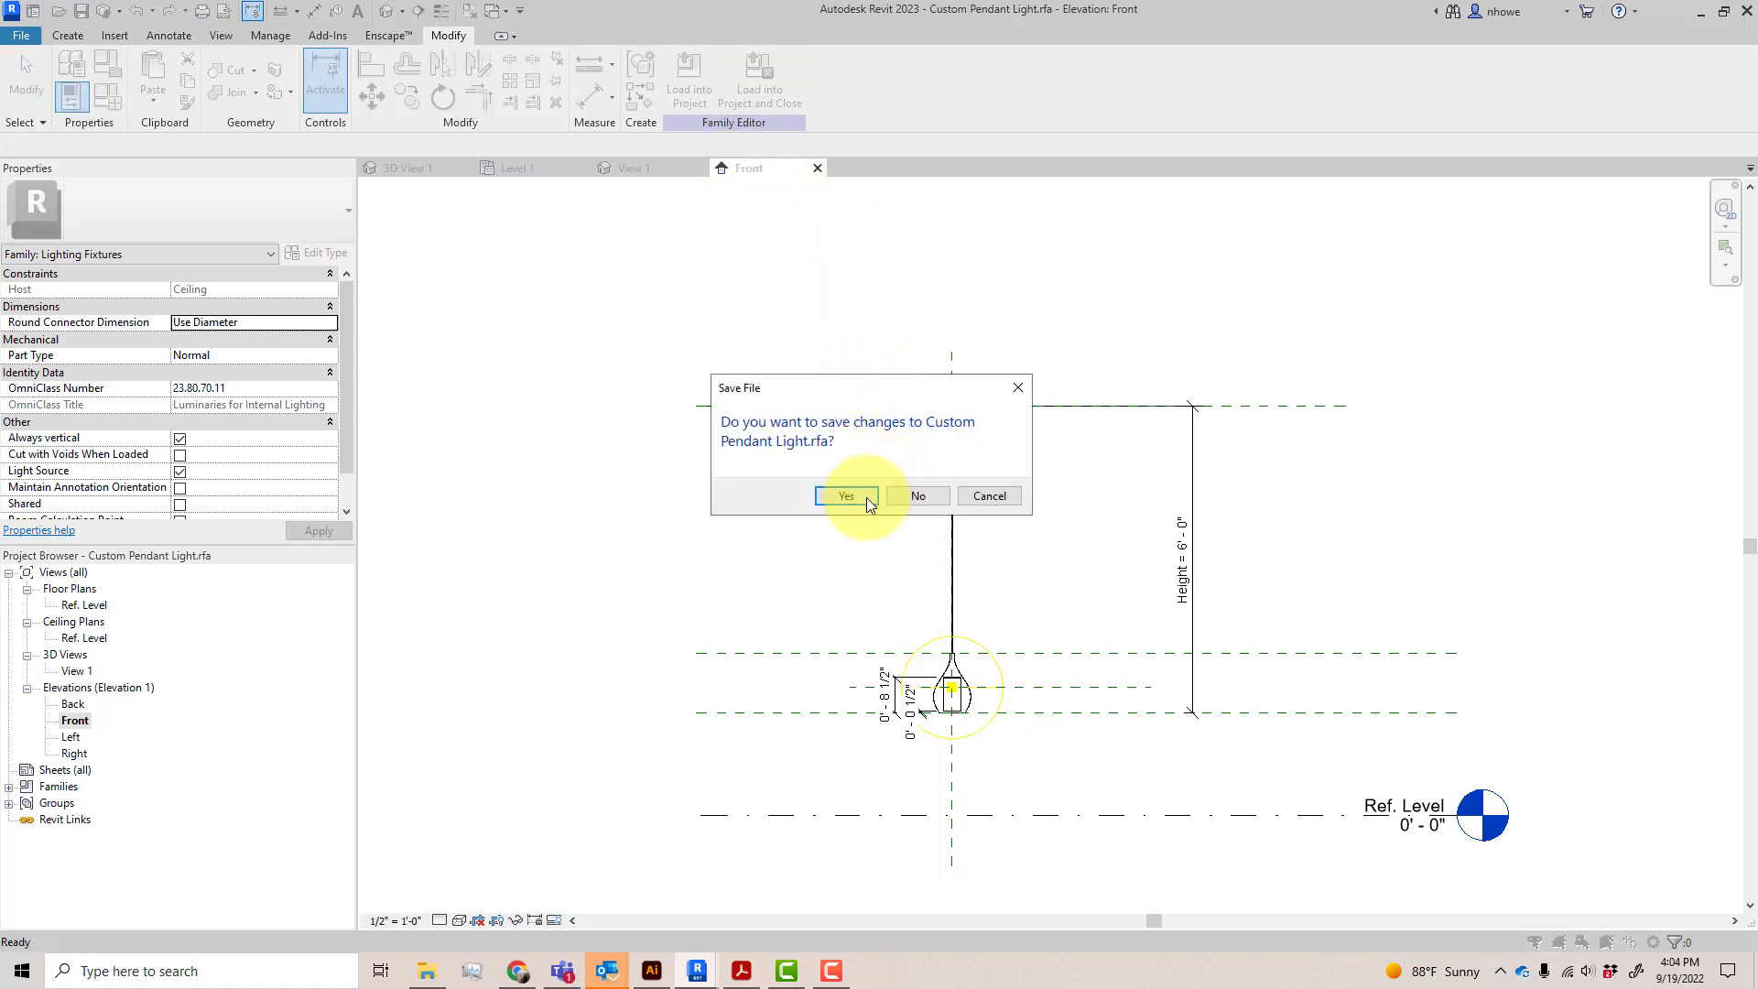
{"action": "left_click", "coordinate": [866, 502]}
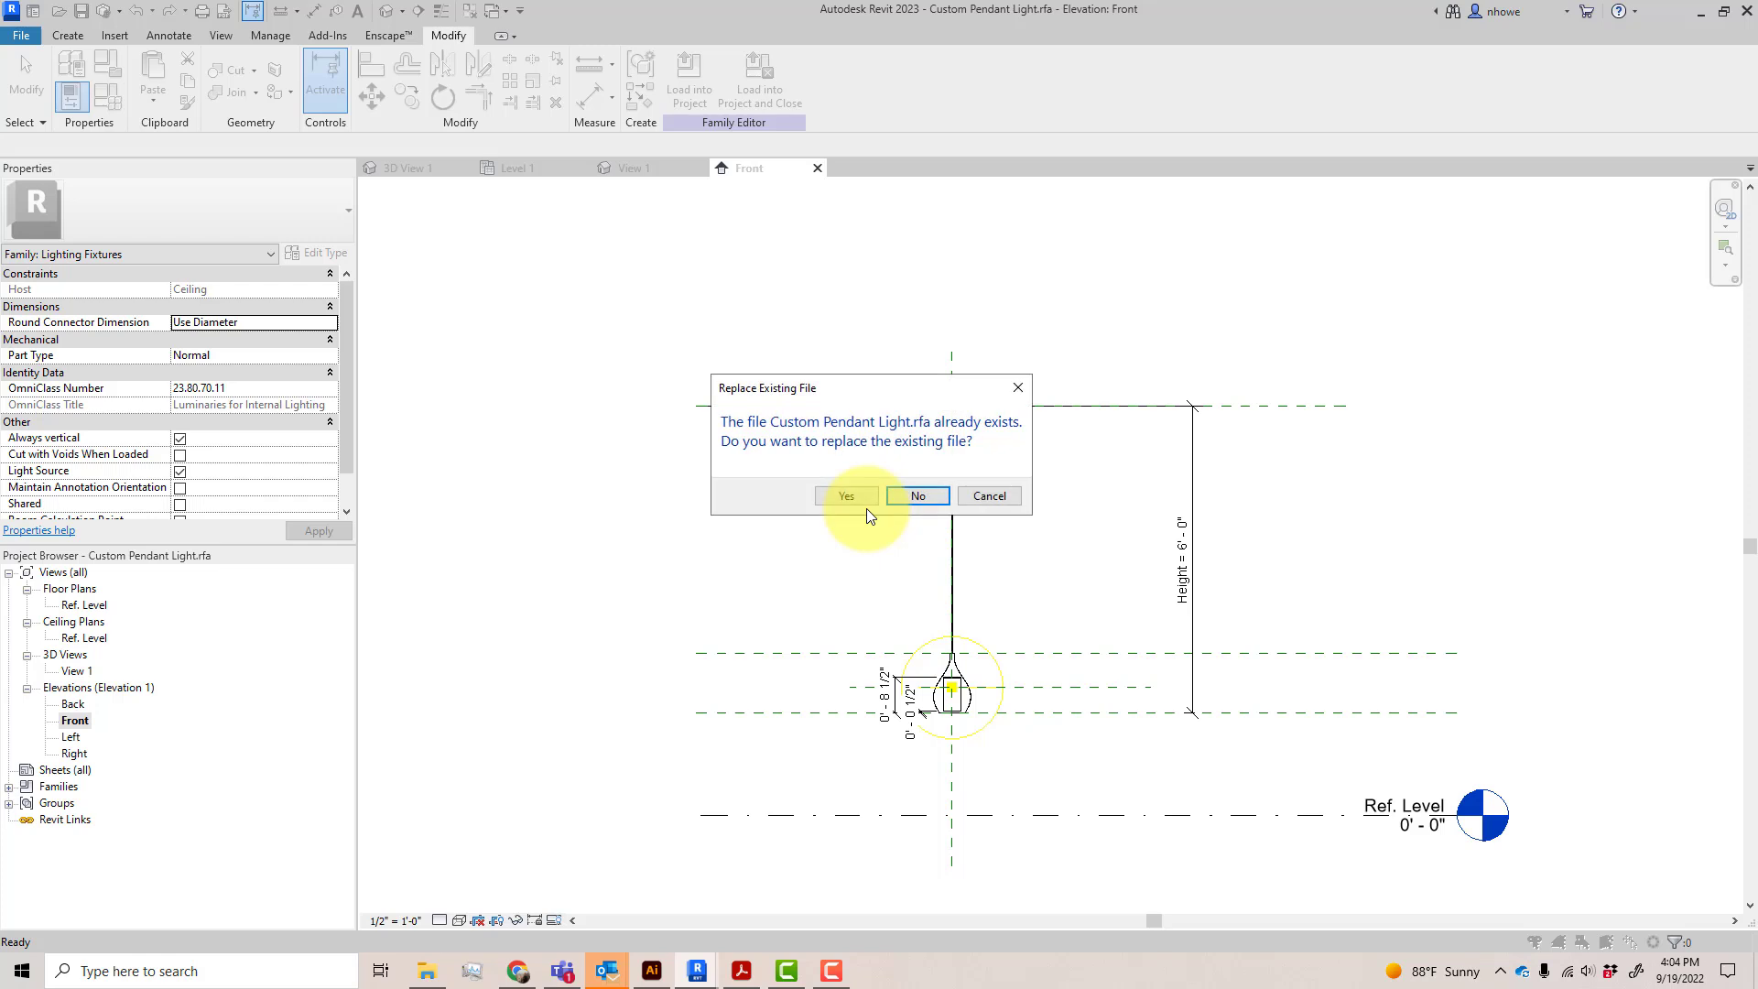
{"action": "left_click", "coordinate": [845, 490]}
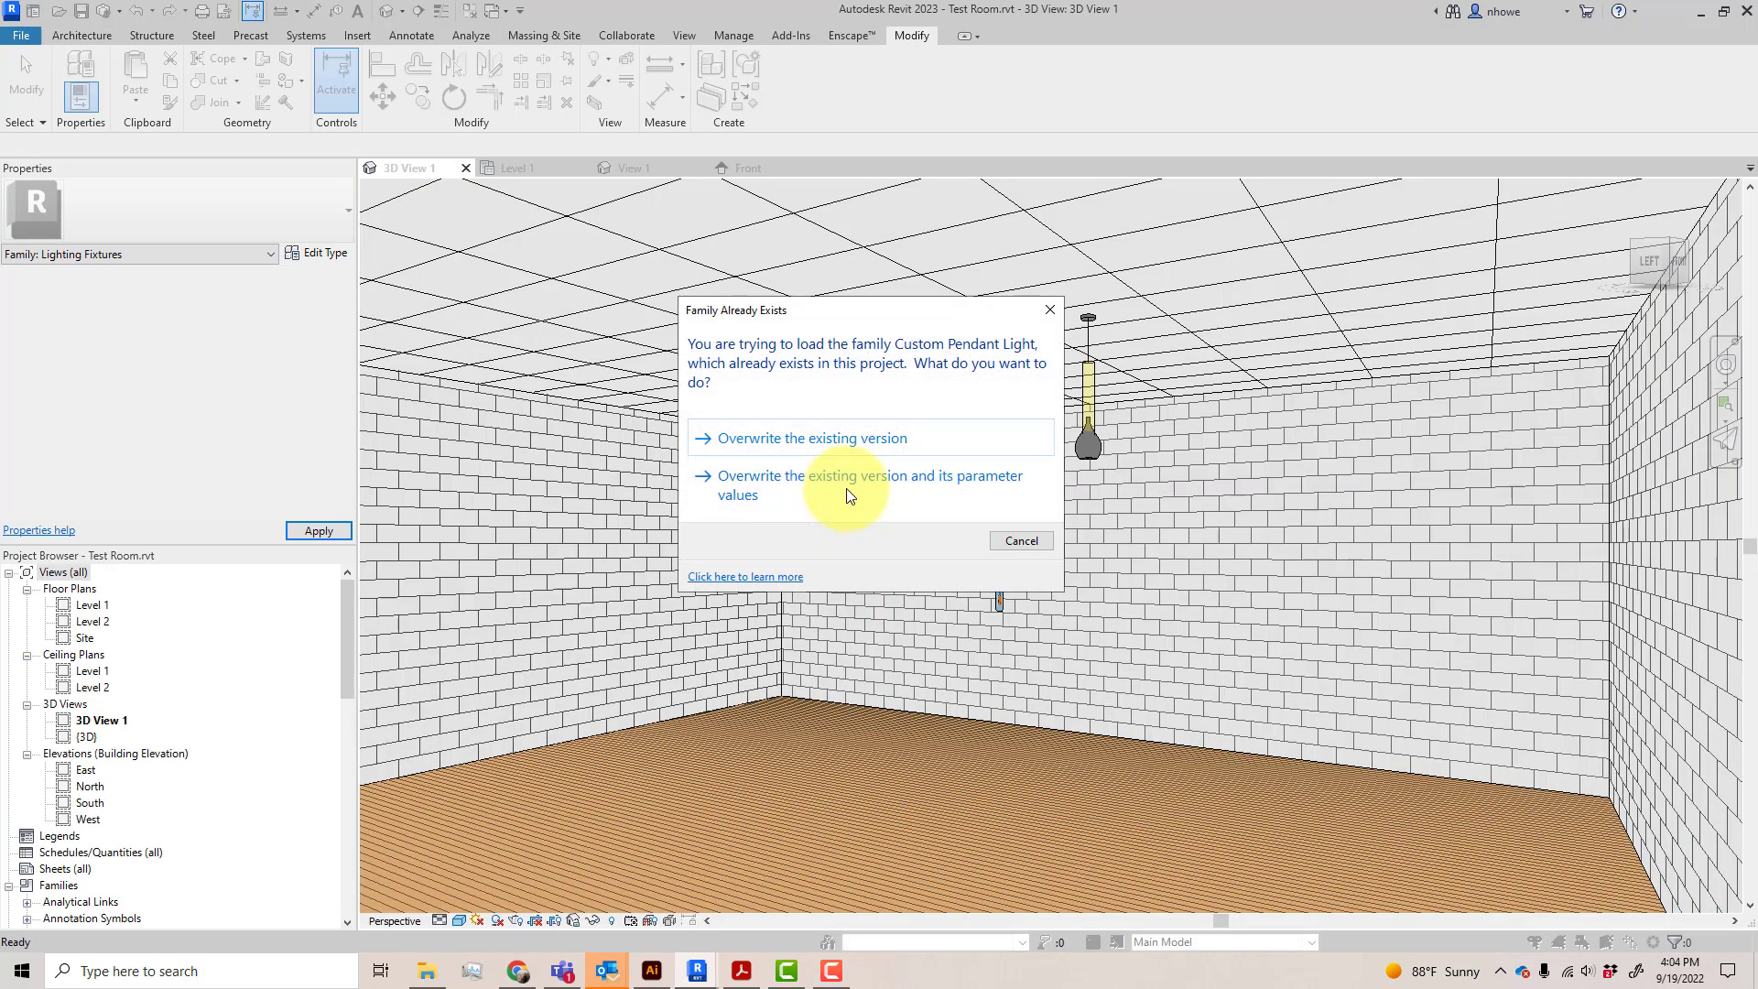
{"action": "left_click", "coordinate": [858, 487]}
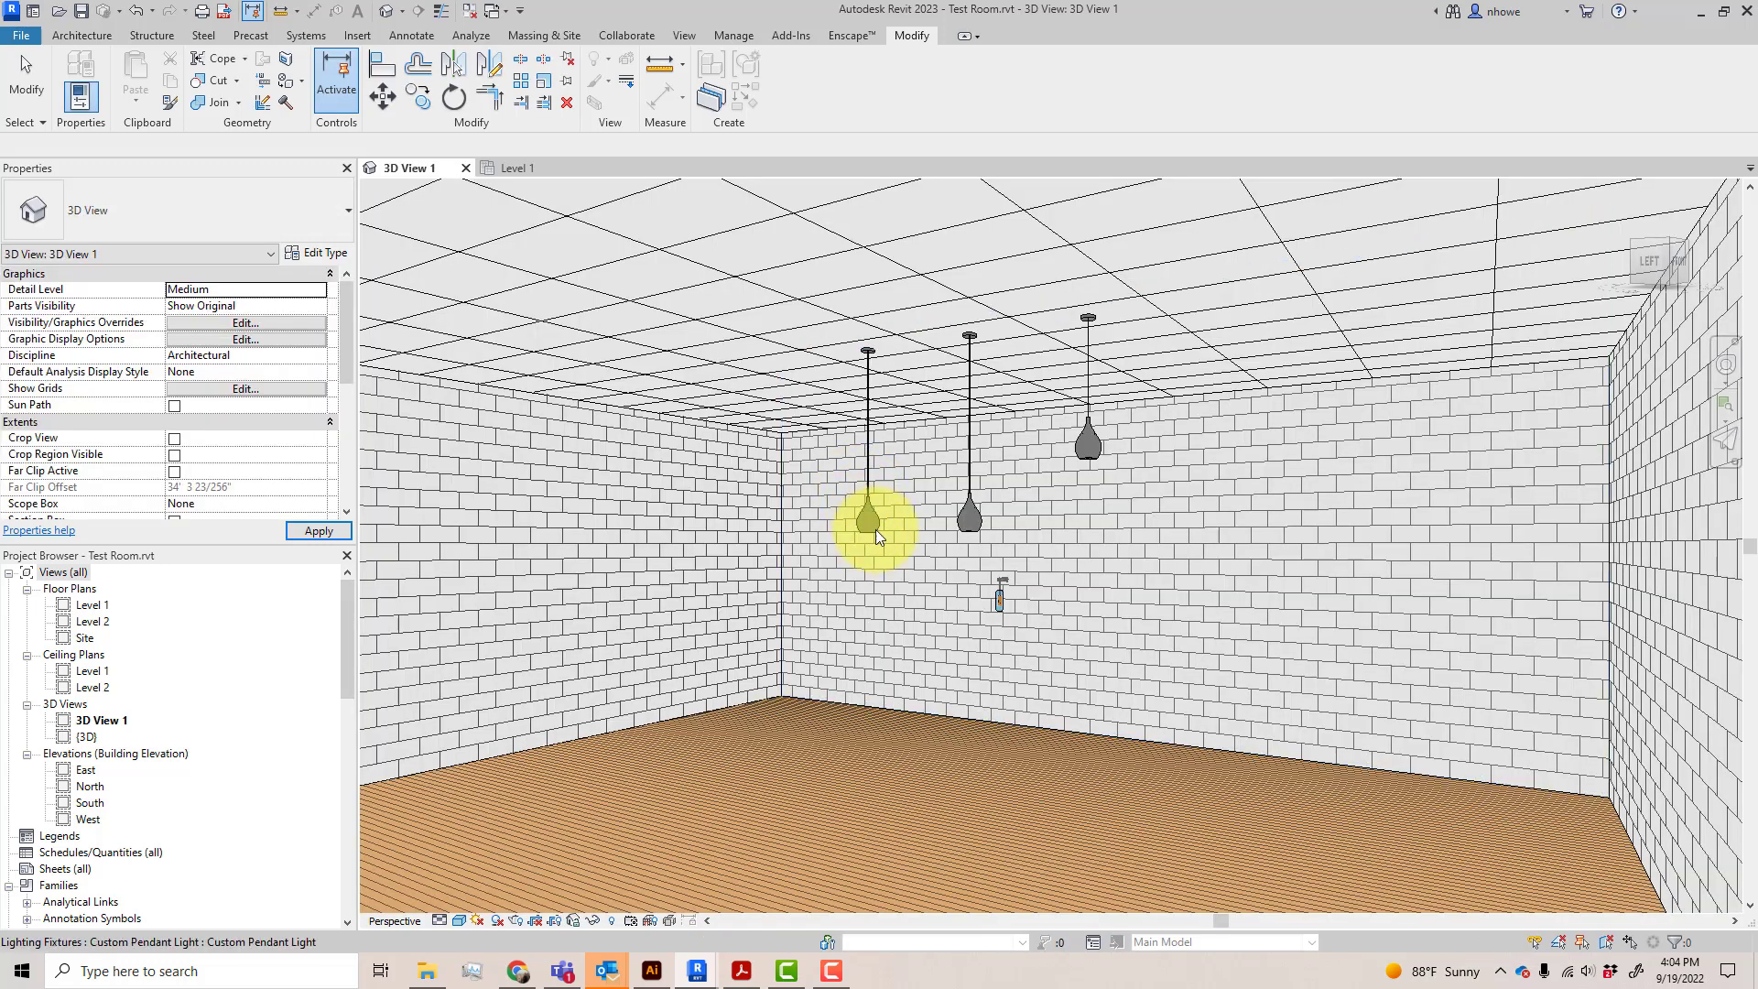
Set the Height of the rightmost pendant light in the 3D view to 7' 0"
{"action": "left_click", "coordinate": [1091, 456]}
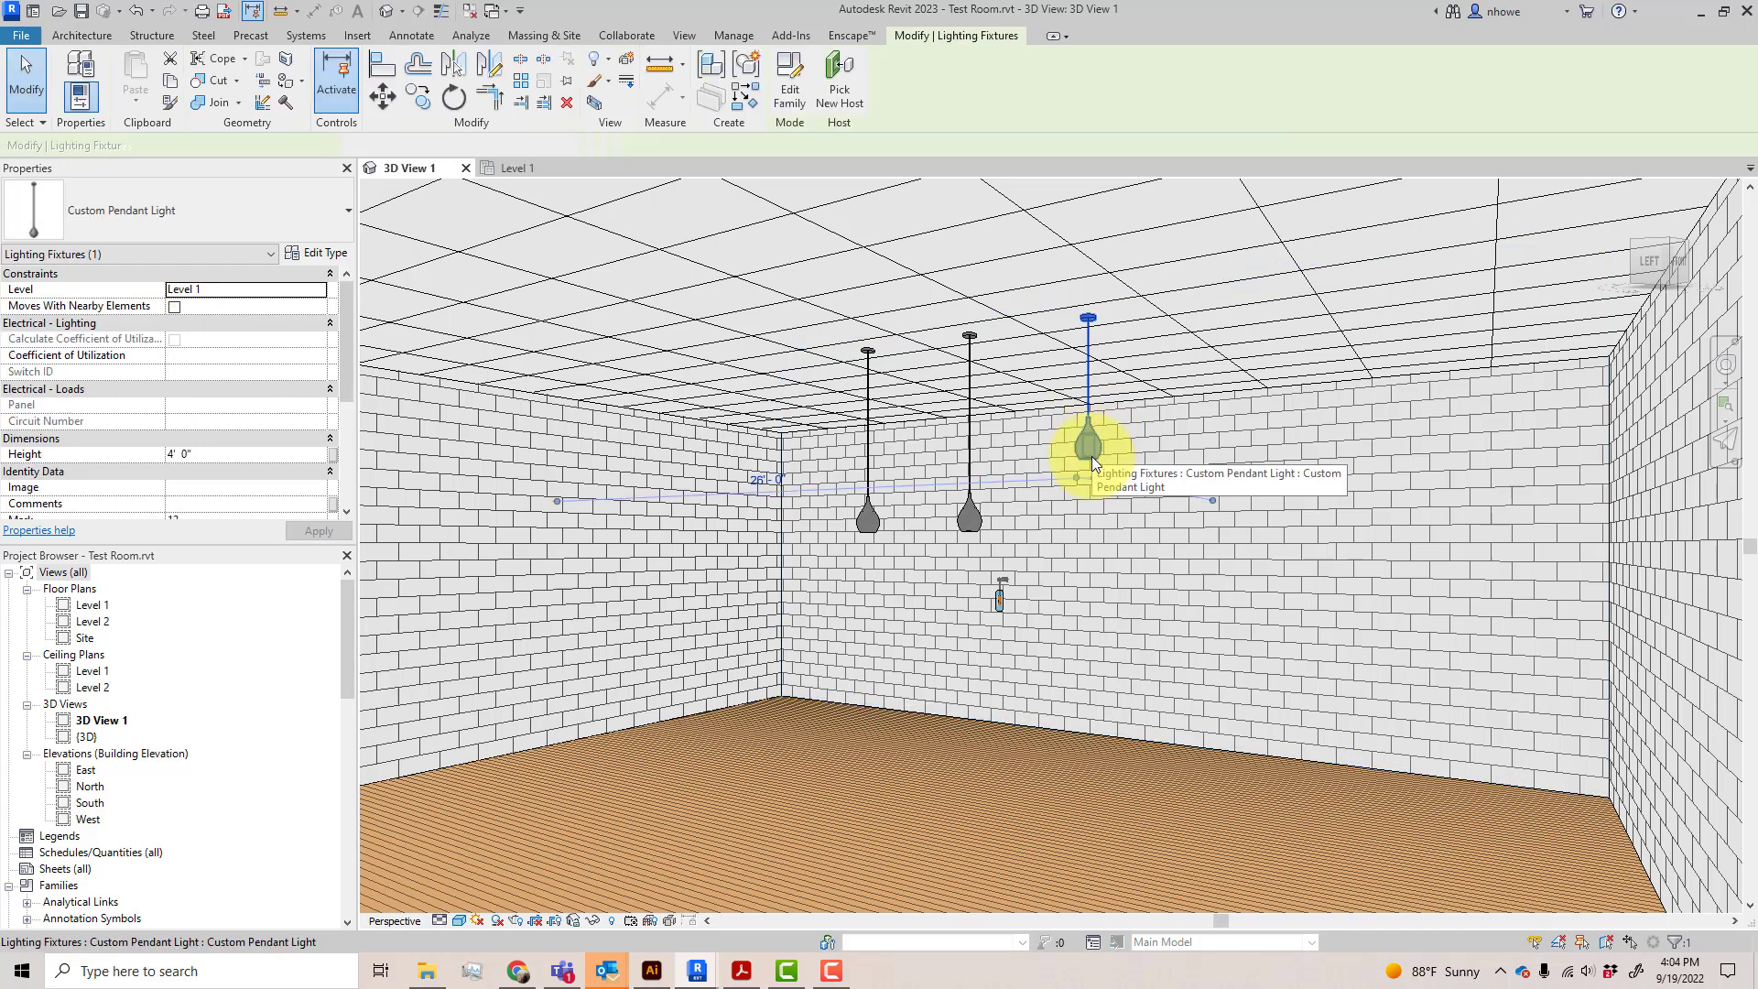
{"action": "left_click", "coordinate": [243, 453]}
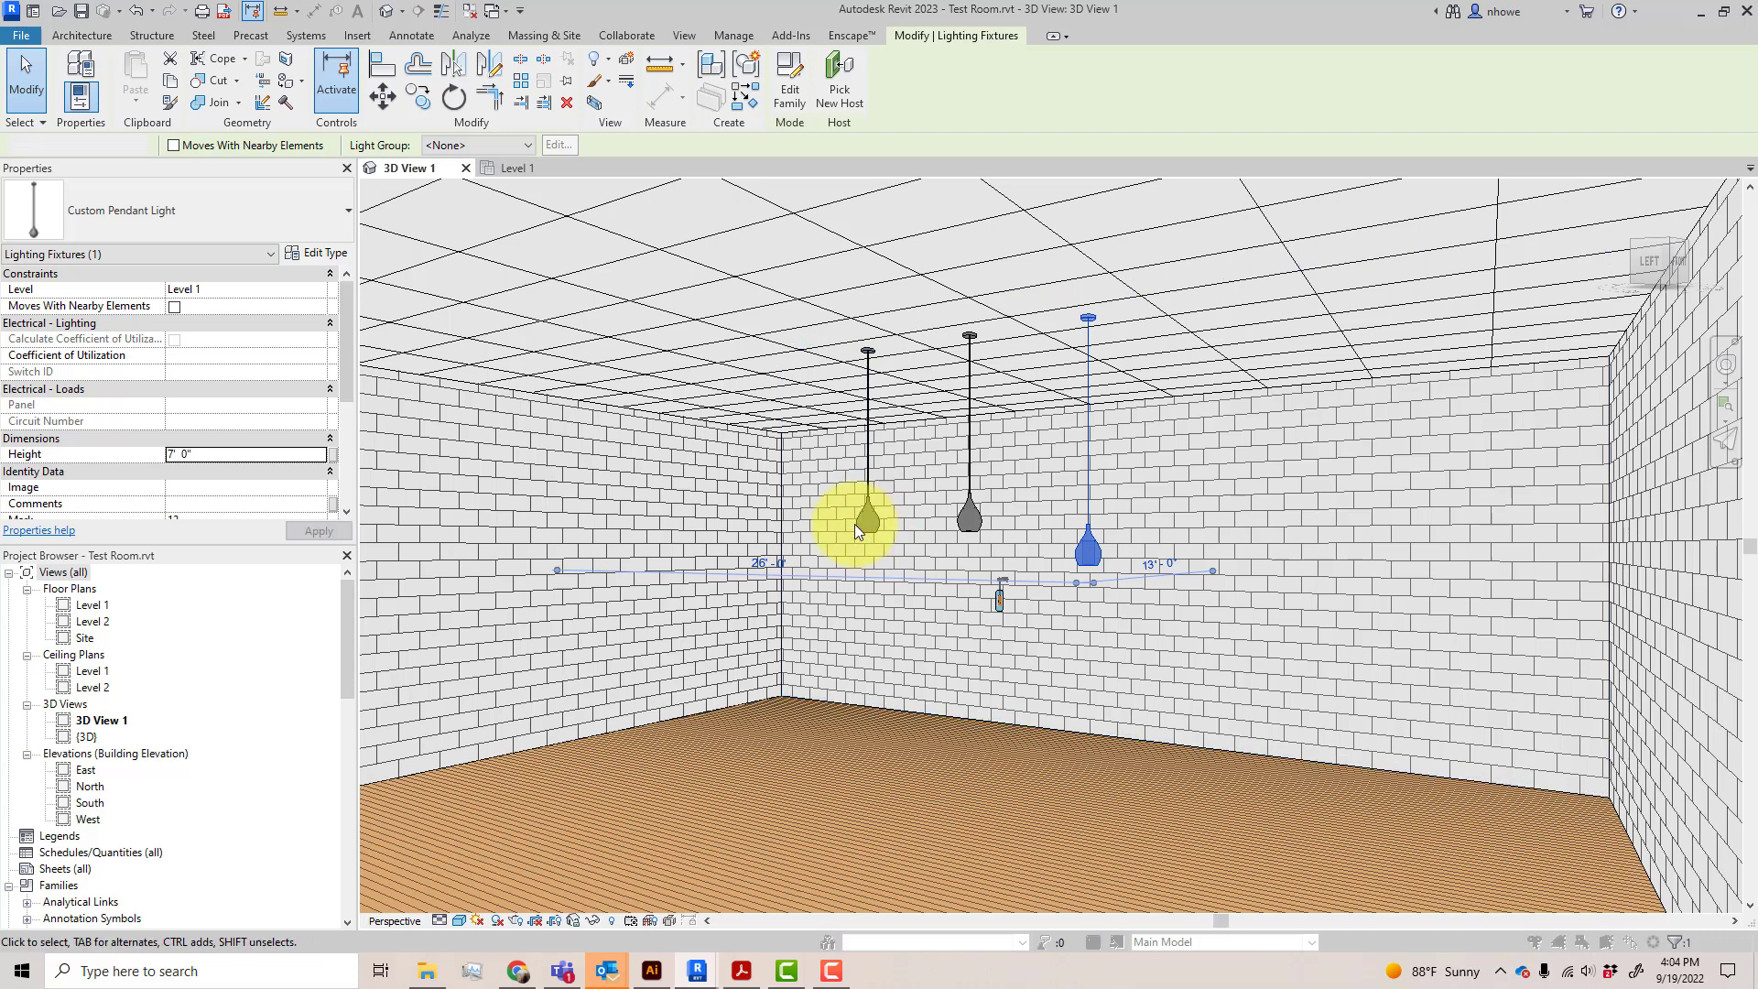
{"action": "key", "text": "Escape"}
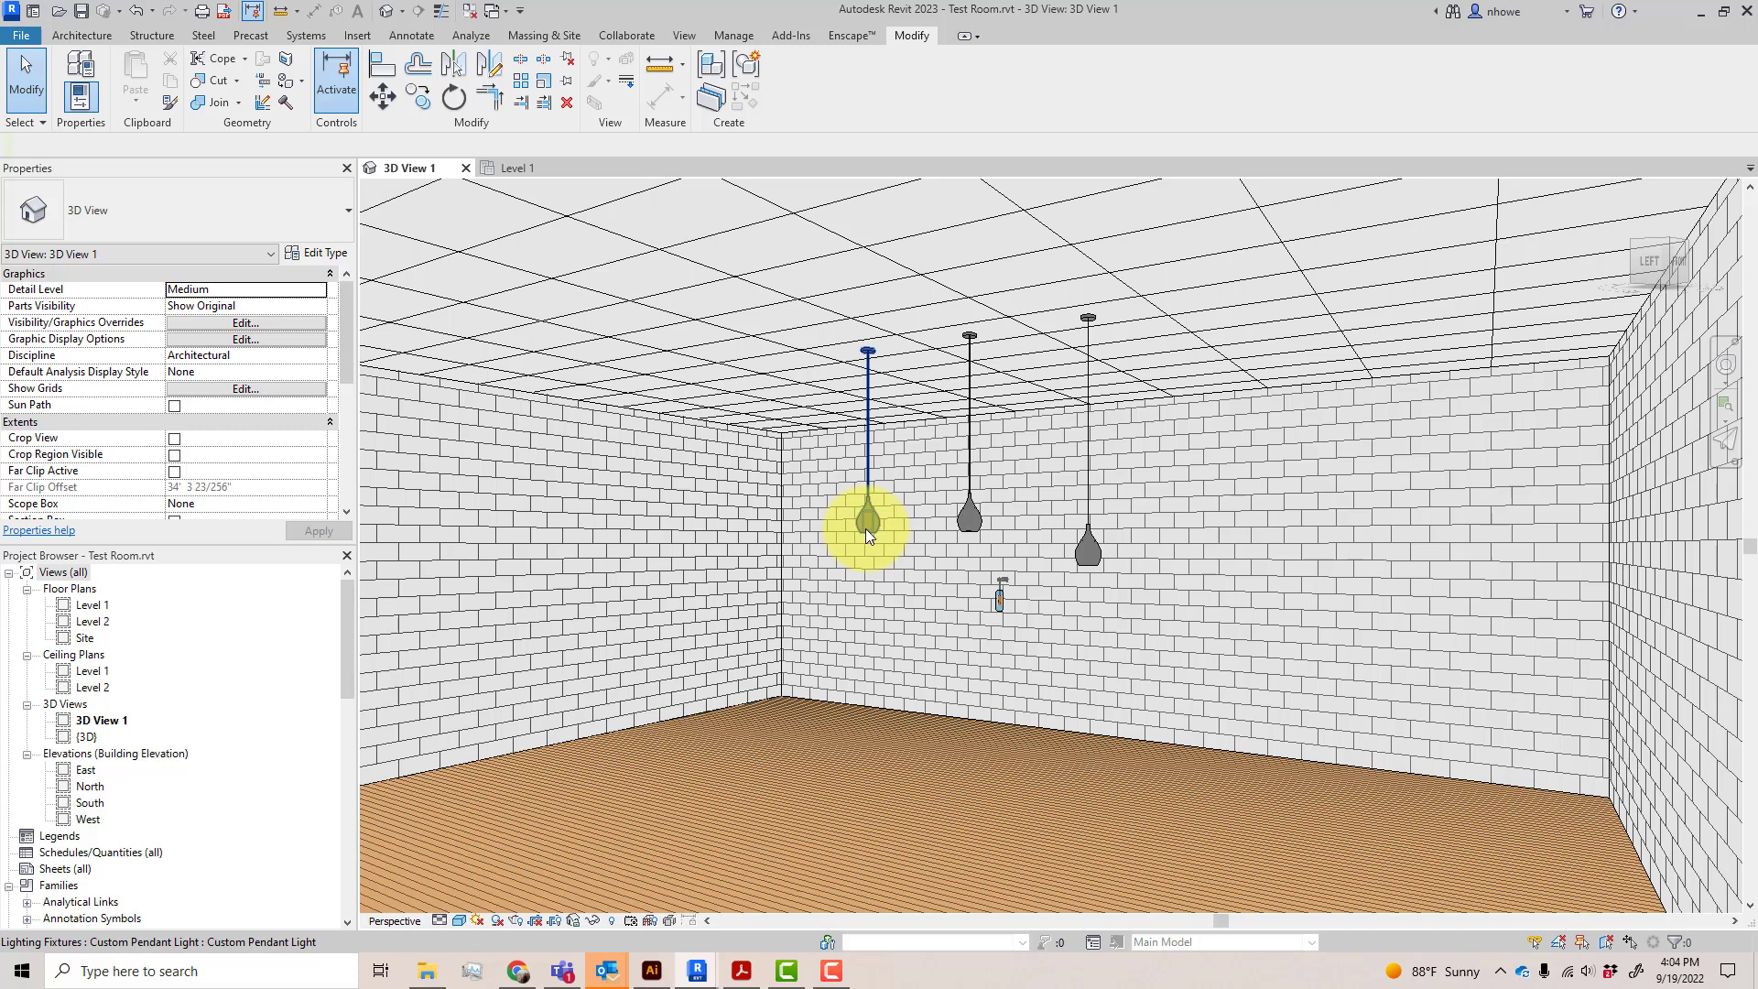
Set the Height of the leftmost pendant light in the 3D view to 8' 0"
{"action": "left_click", "coordinate": [867, 529]}
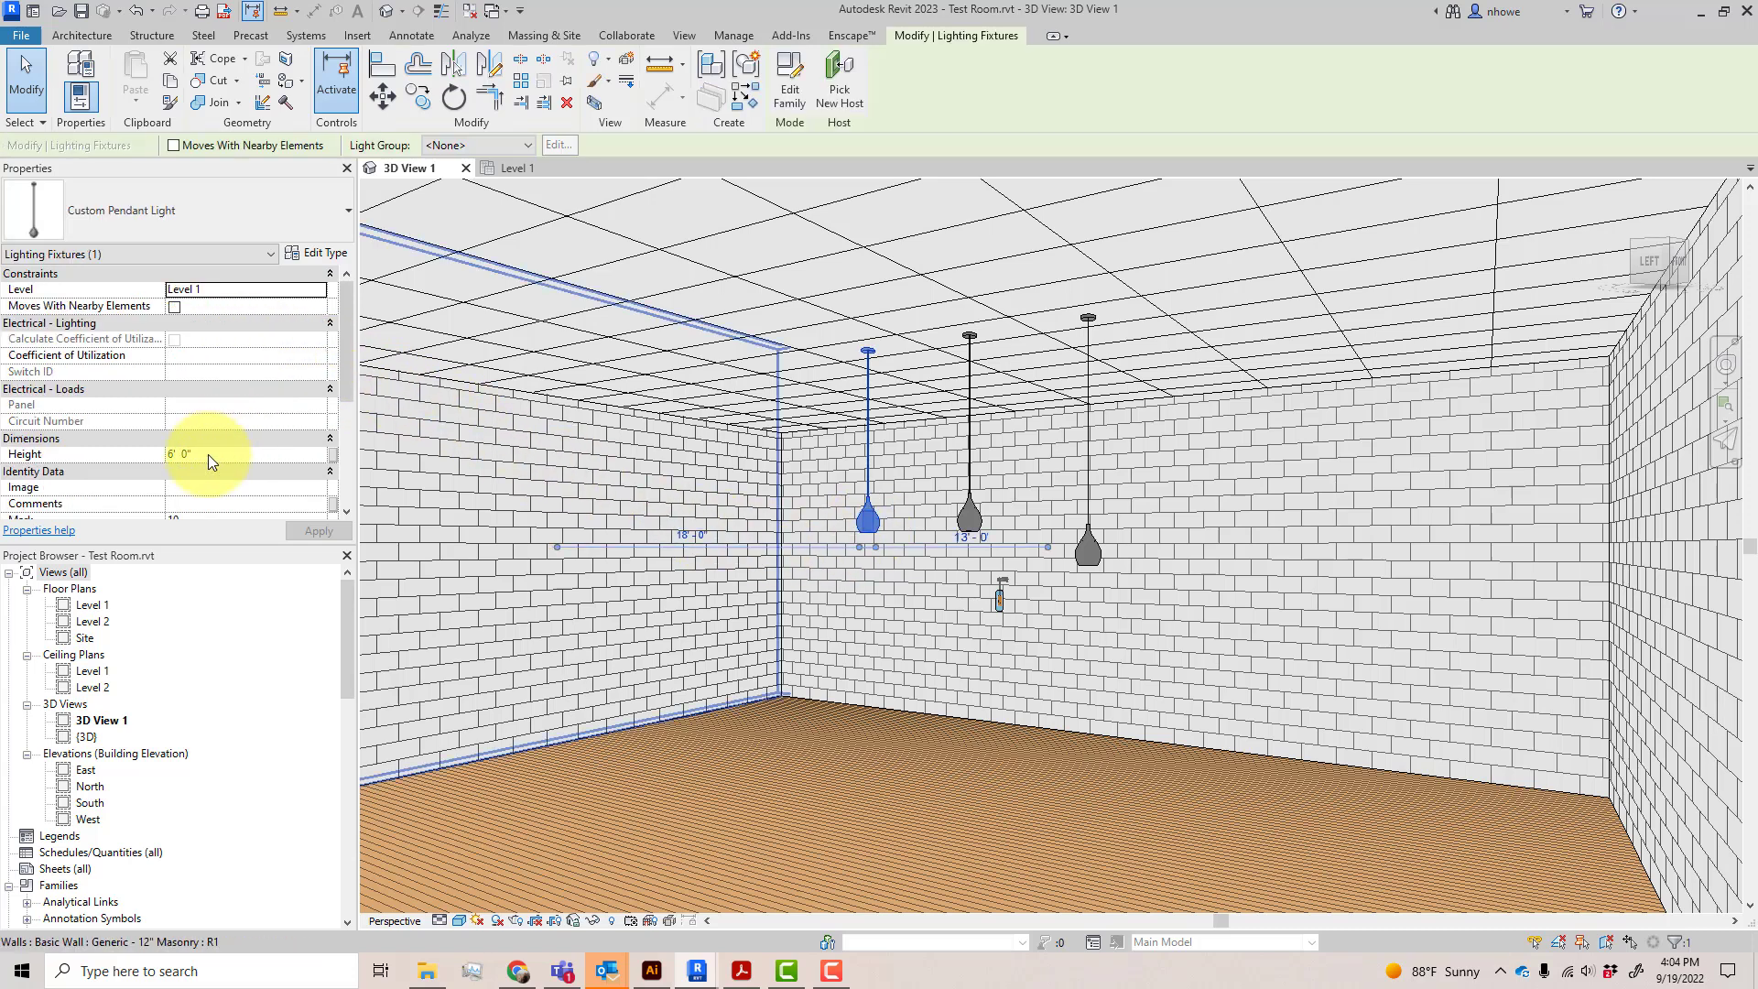
{"action": "left_click", "coordinate": [211, 455]}
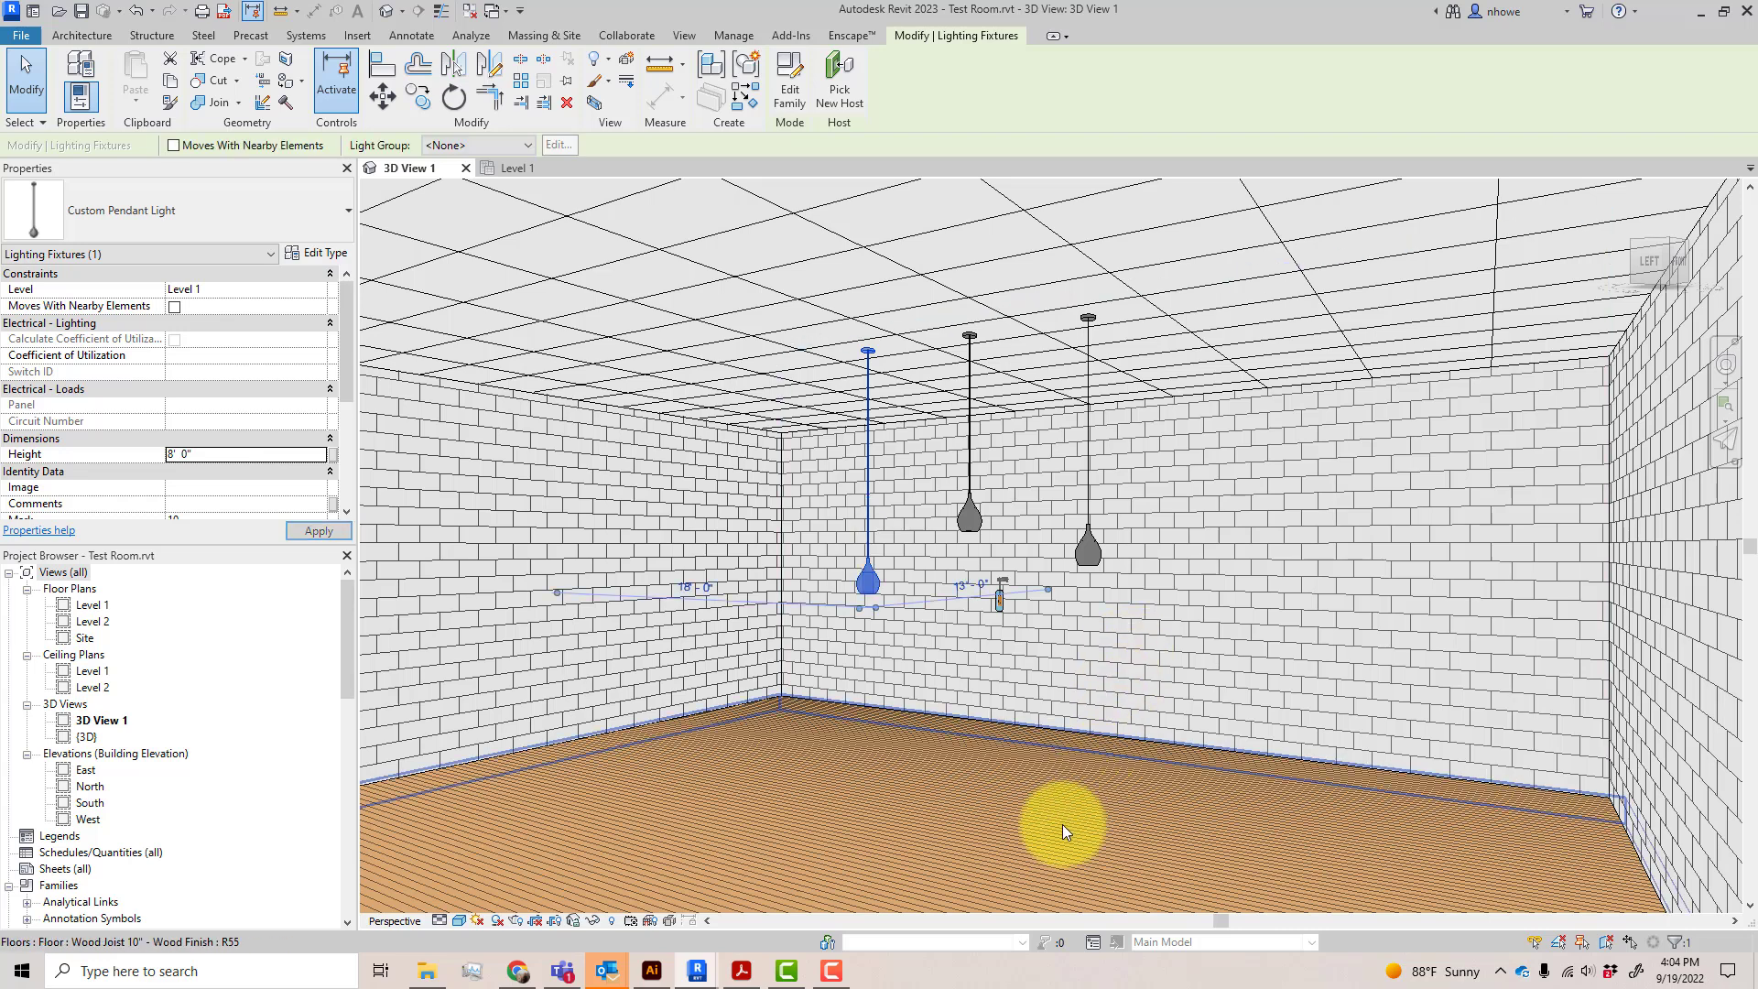
{"action": "left_click", "coordinate": [1080, 645]}
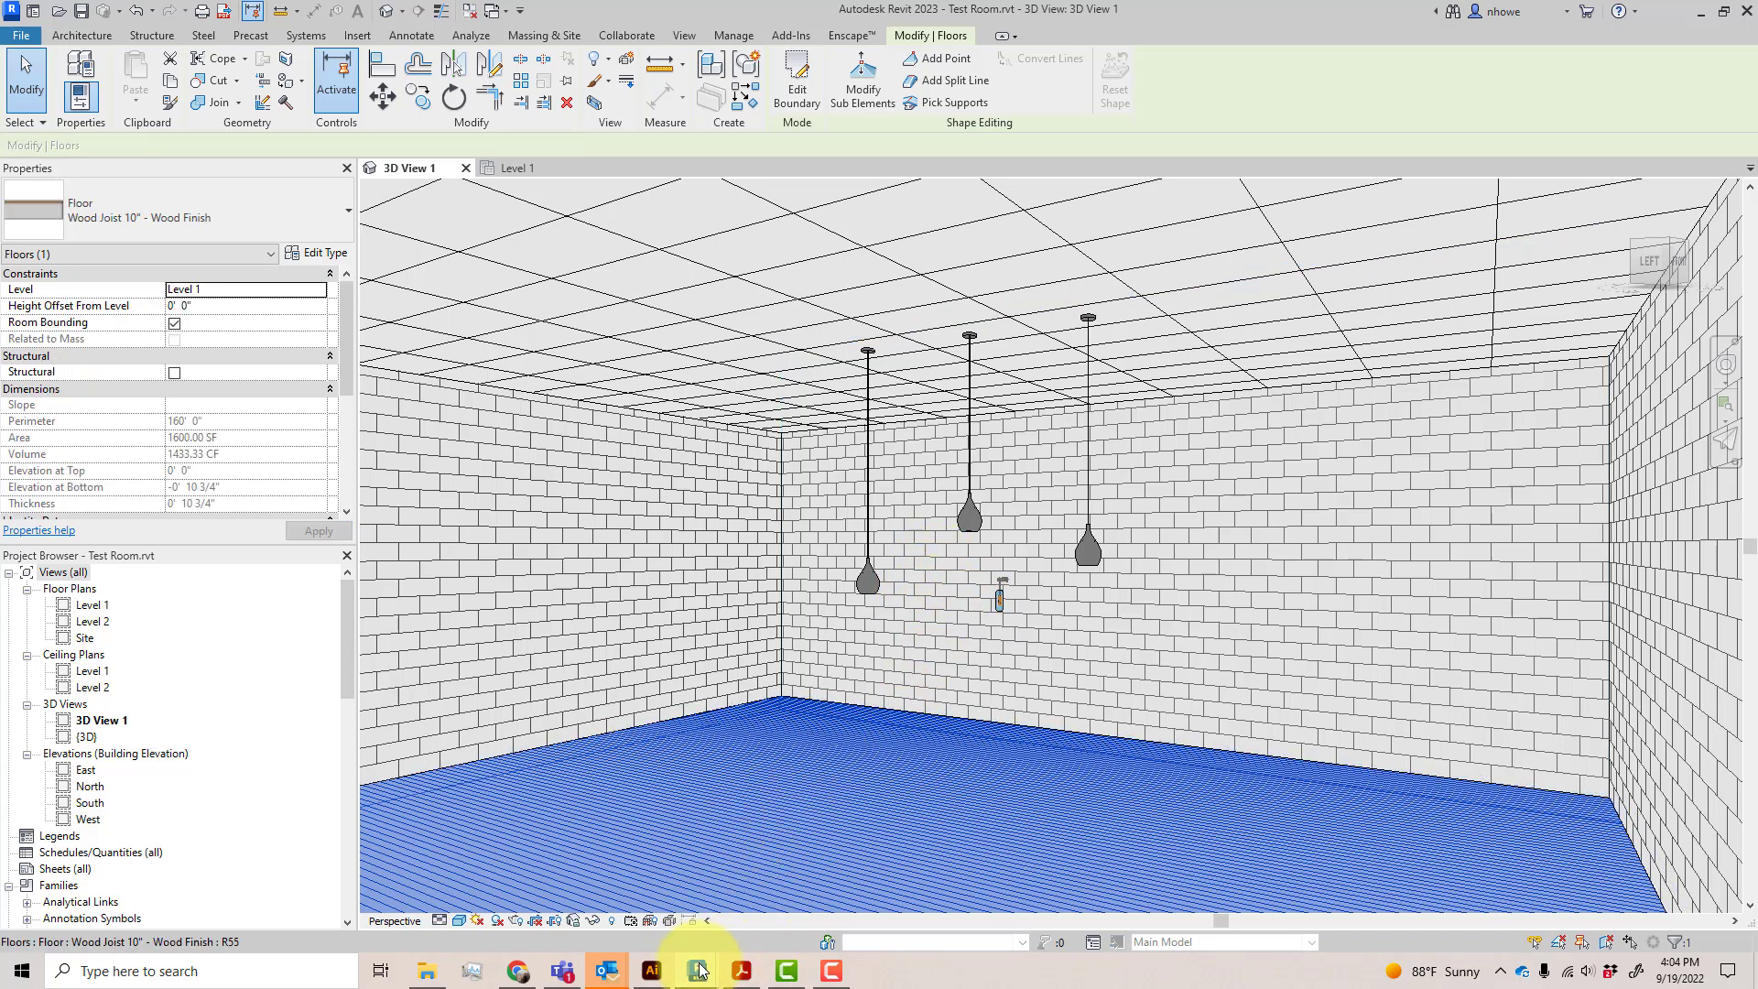
Switch to the Enscape window to examine the rendered pendants at their different hanging heights
{"action": "mouse_move", "coordinate": [700, 968]}
{"action": "left_click", "coordinate": [744, 919]}
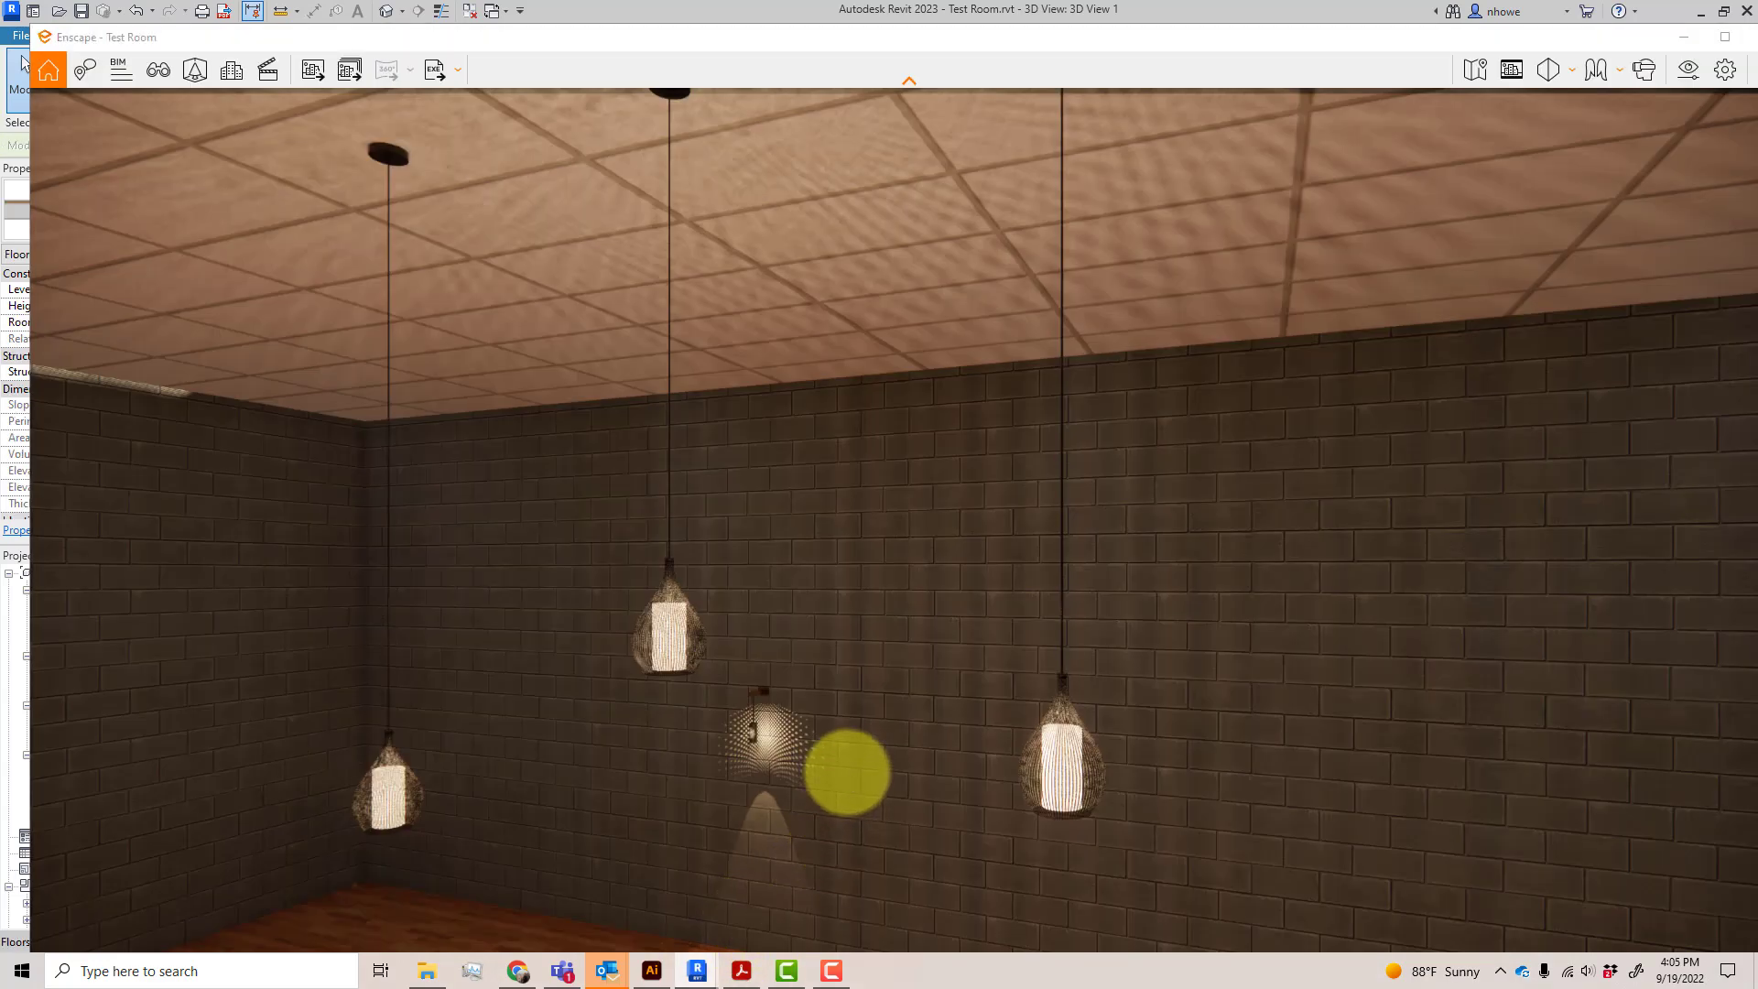